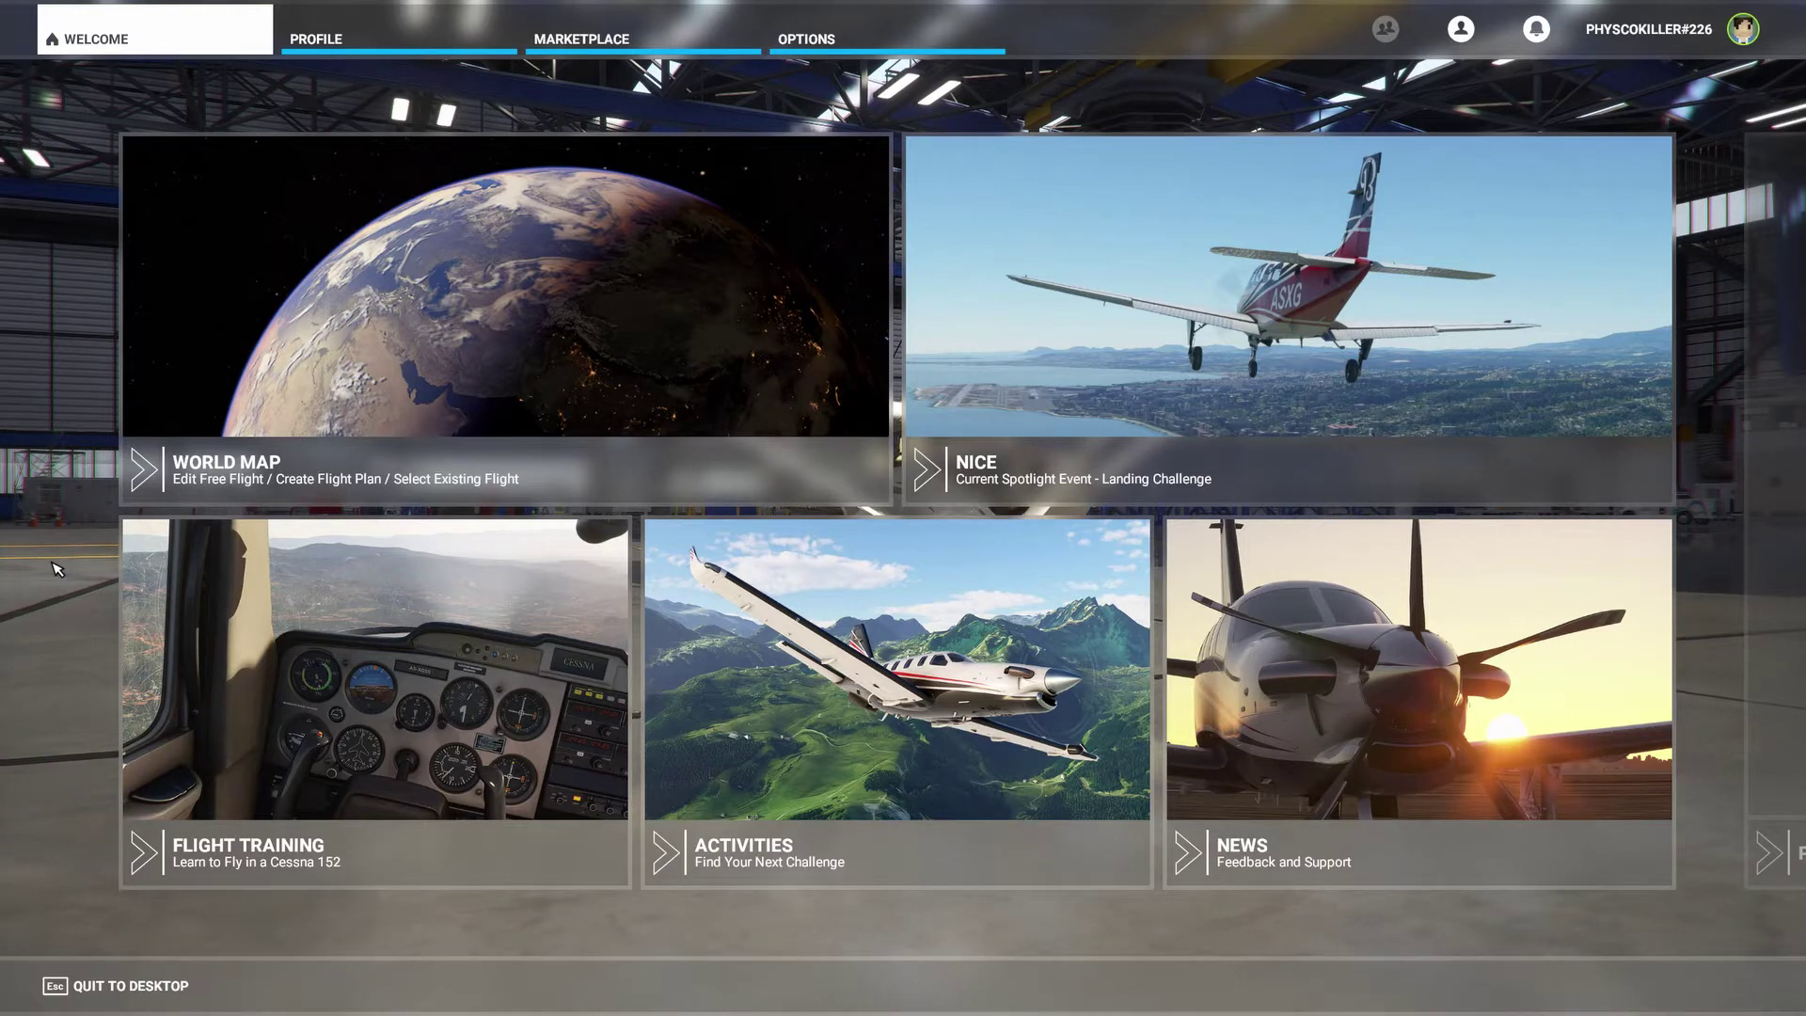
# Turn on Developer Mode in the general developer options and save the change
pyautogui.click(817, 52)
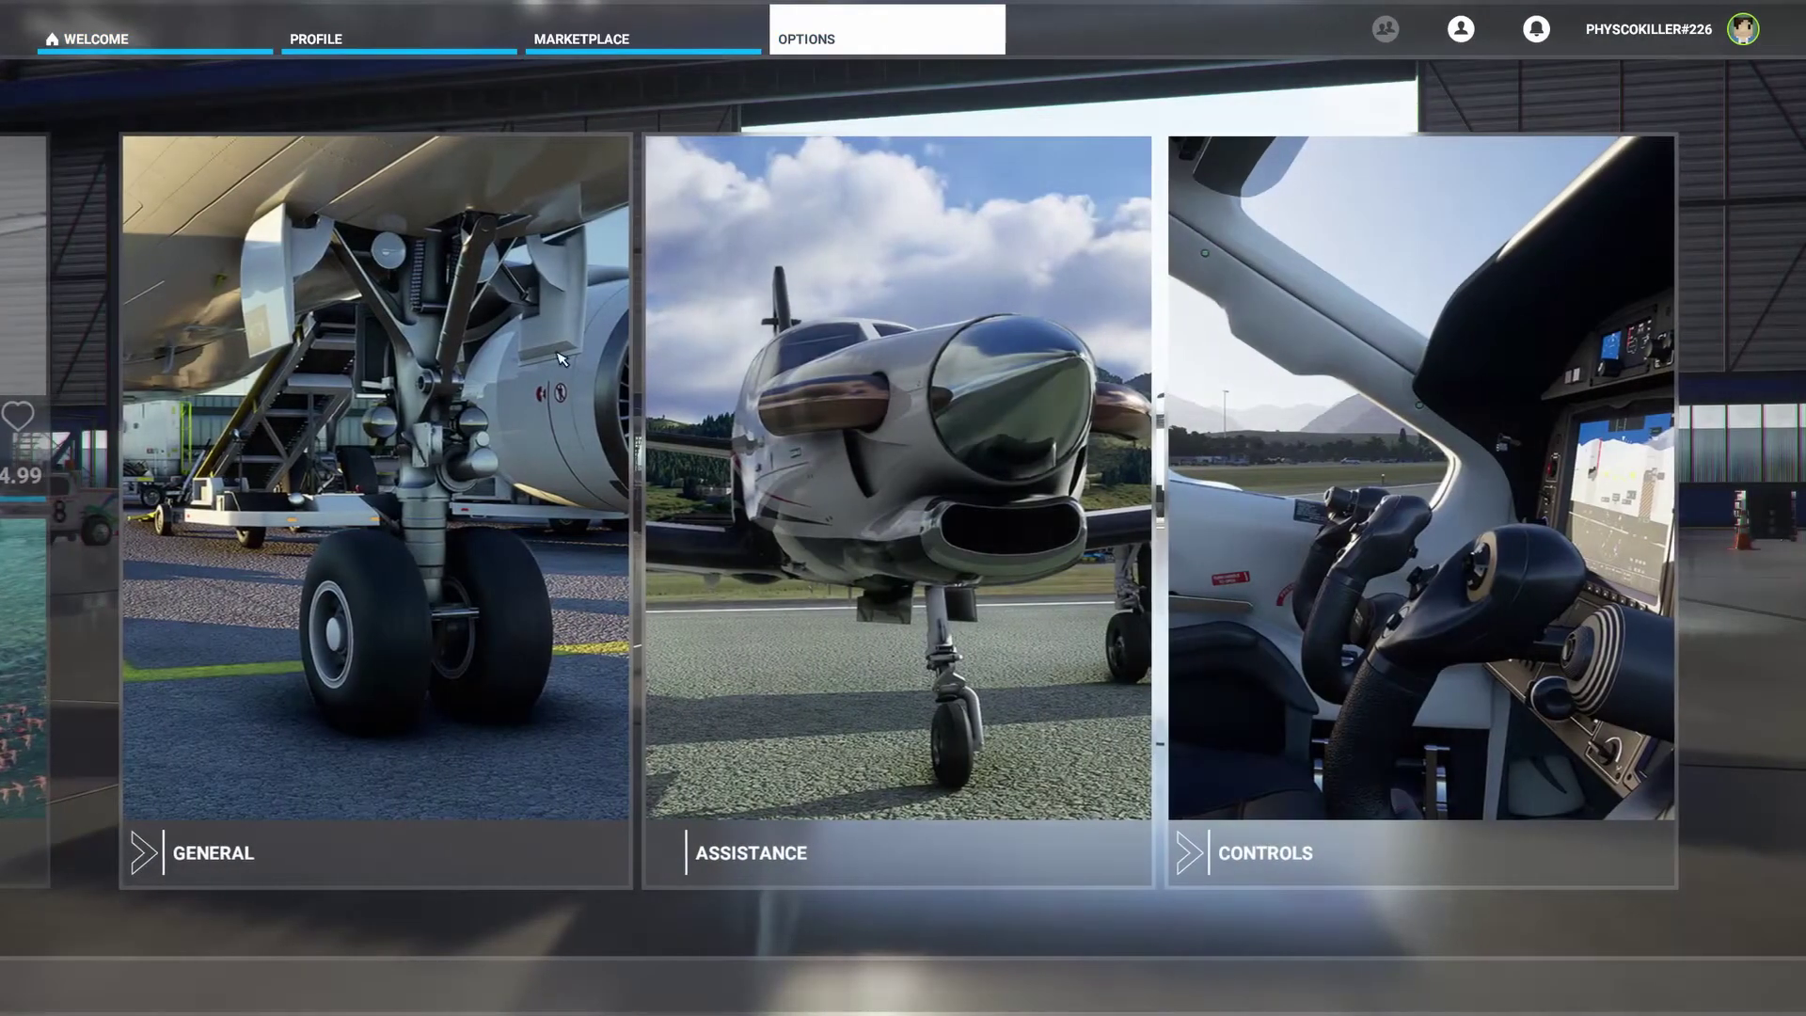
pyautogui.click(258, 746)
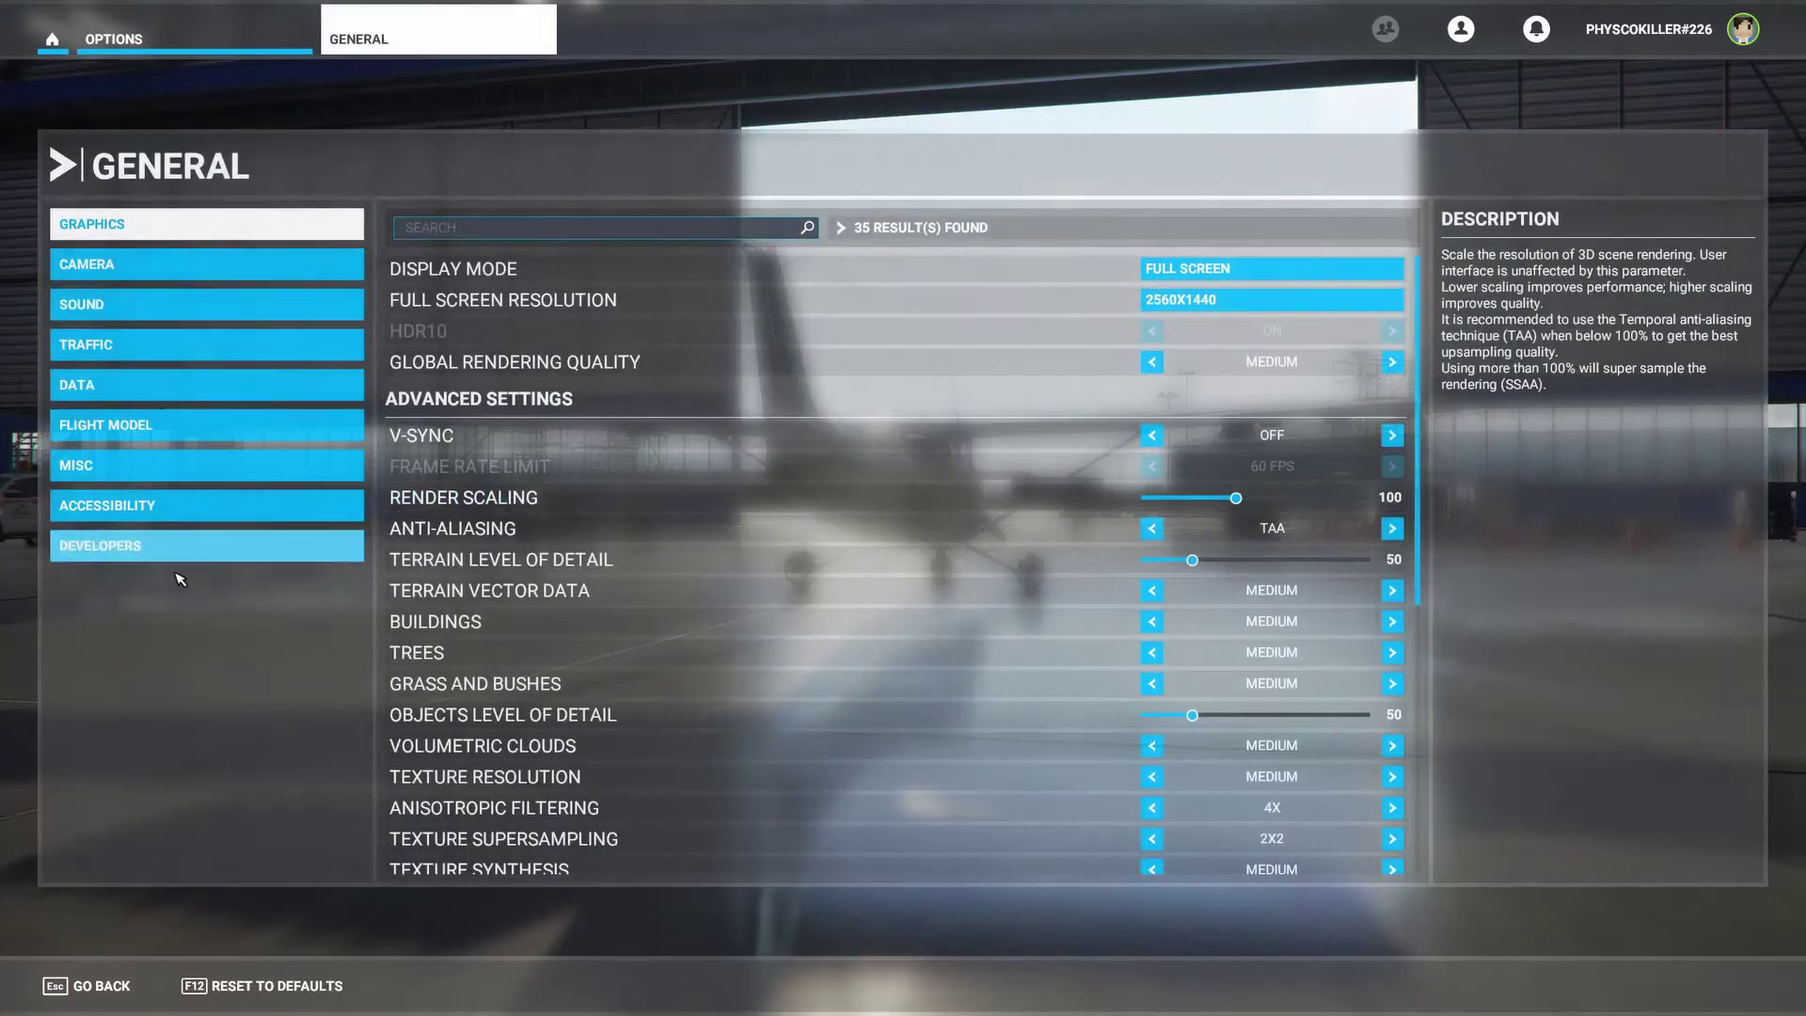
pyautogui.click(182, 555)
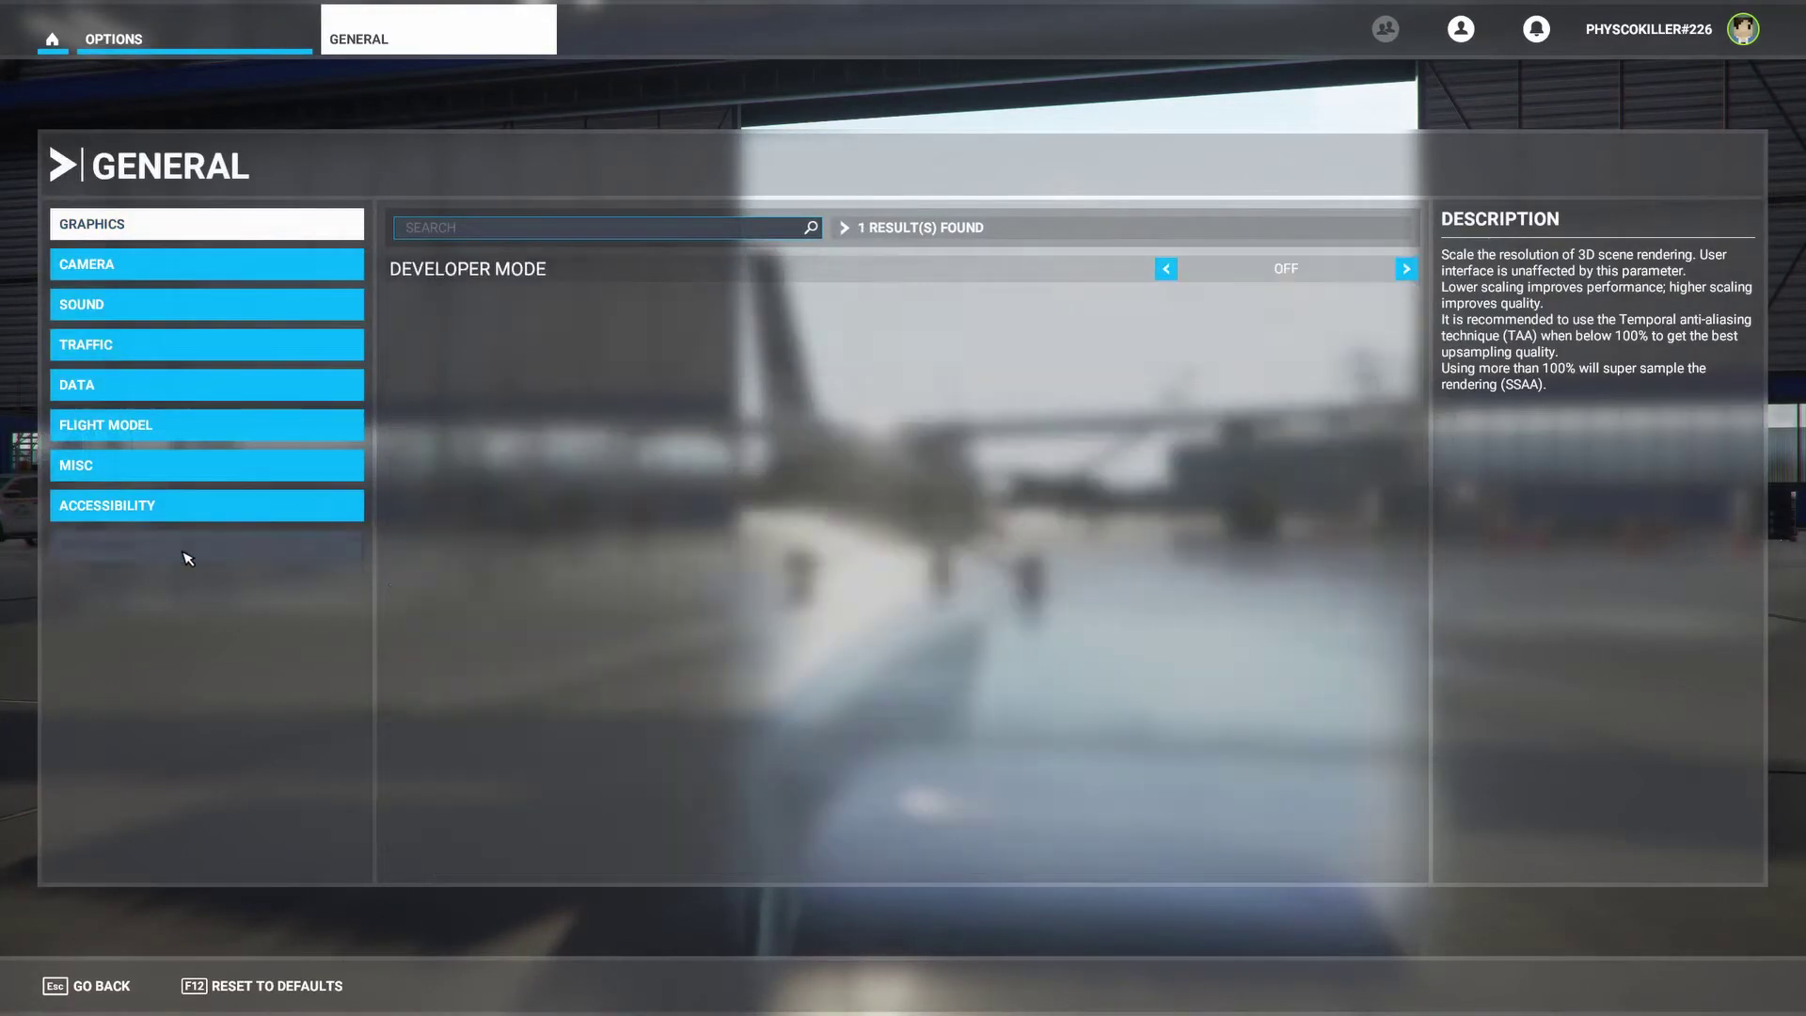
pyautogui.click(1405, 269)
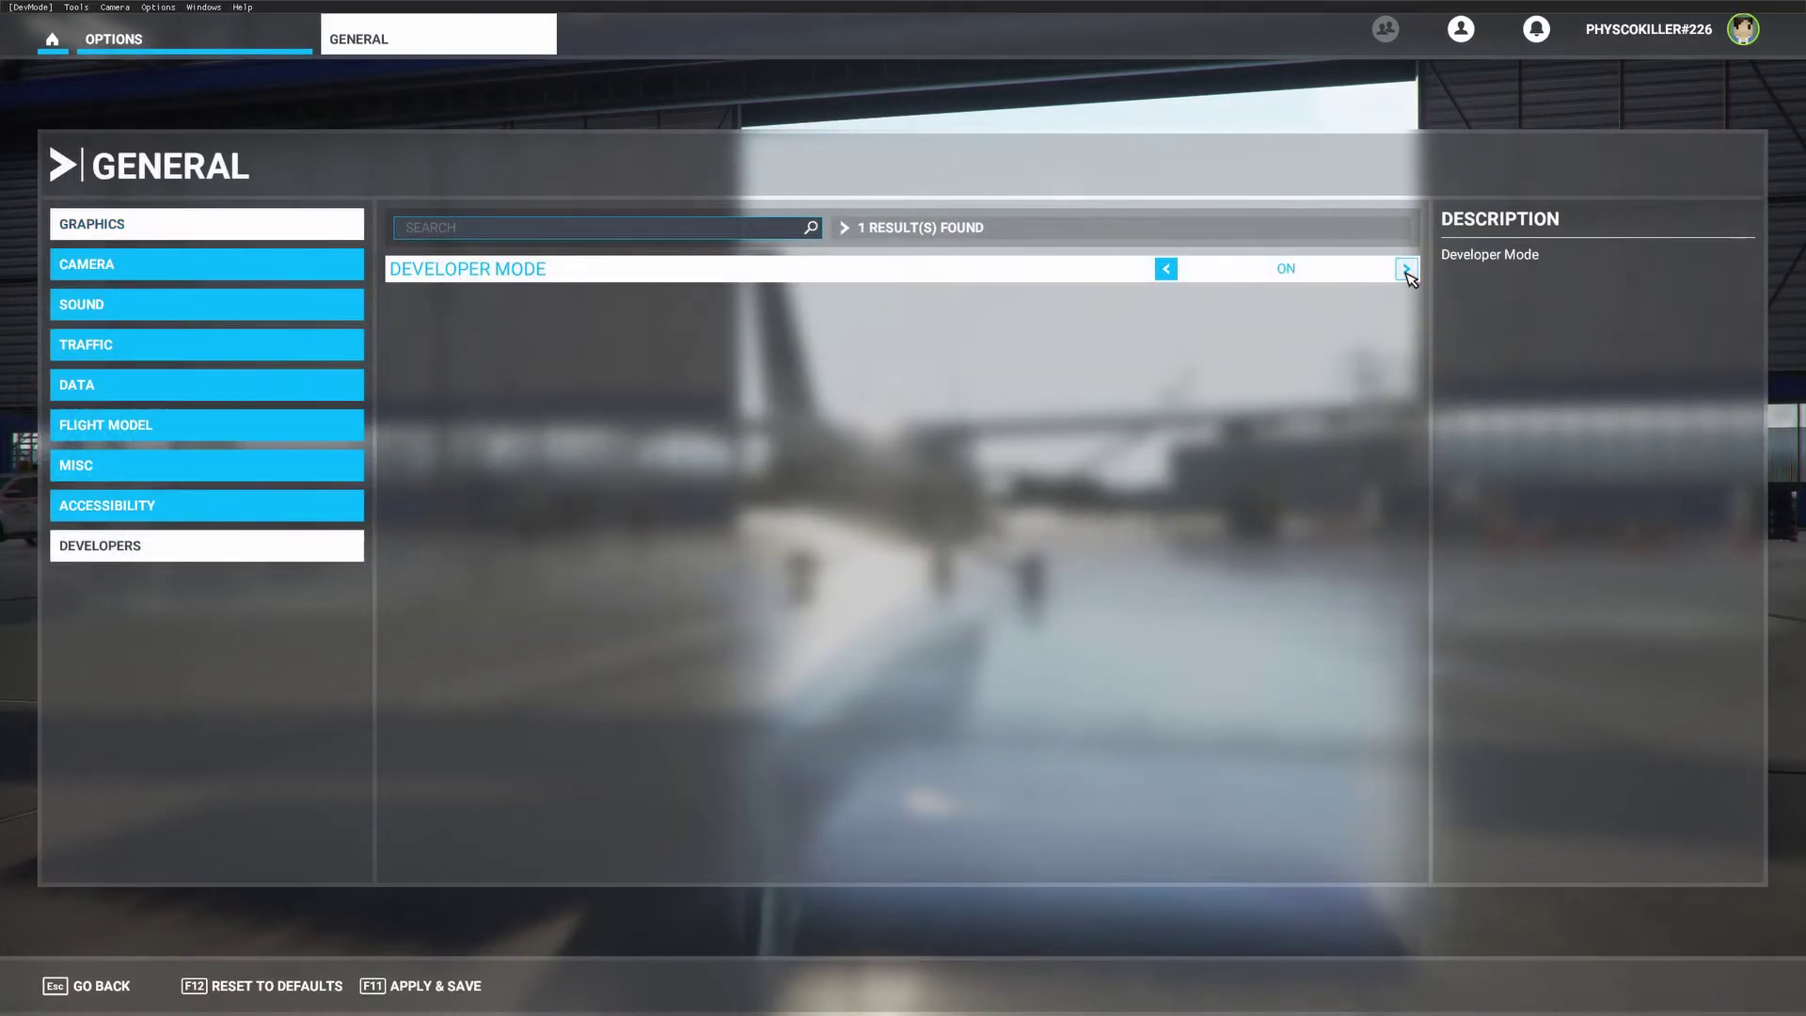
pyautogui.click(461, 1006)
pyautogui.click(66, 1007)
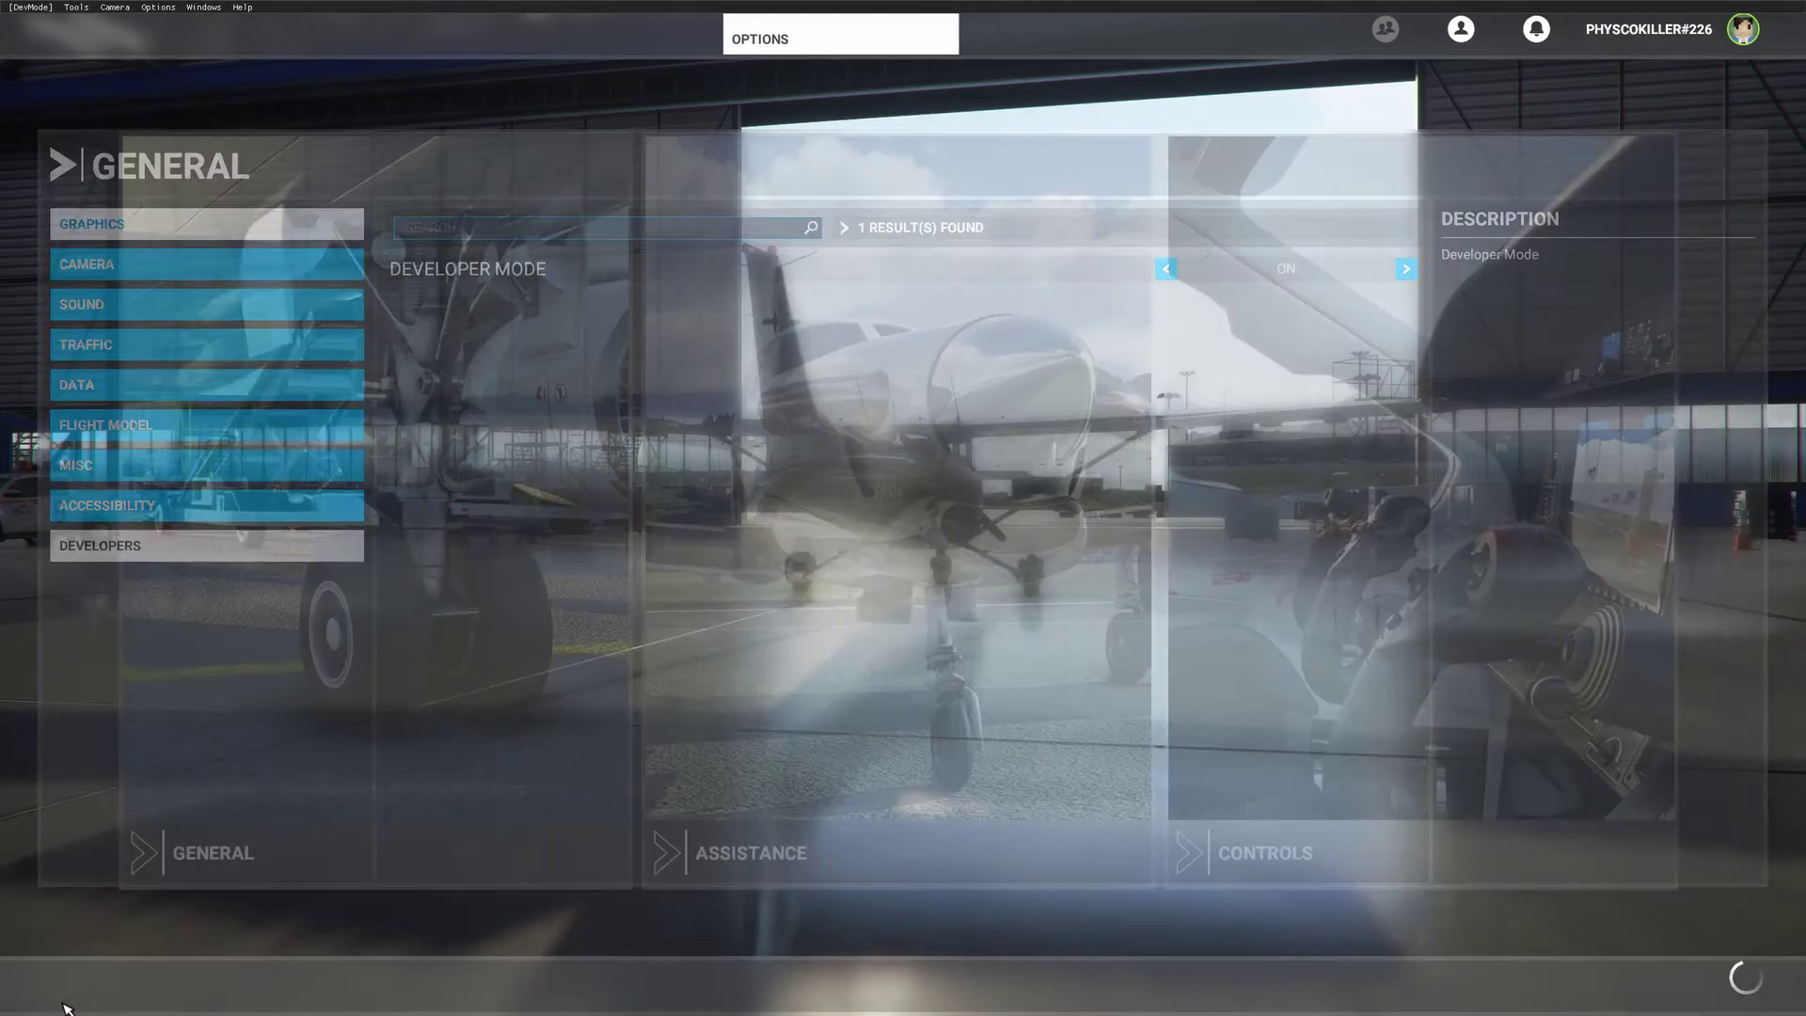
# Return to the welcome screen and get the SDK Installer from the developer help entries
pyautogui.click(109, 45)
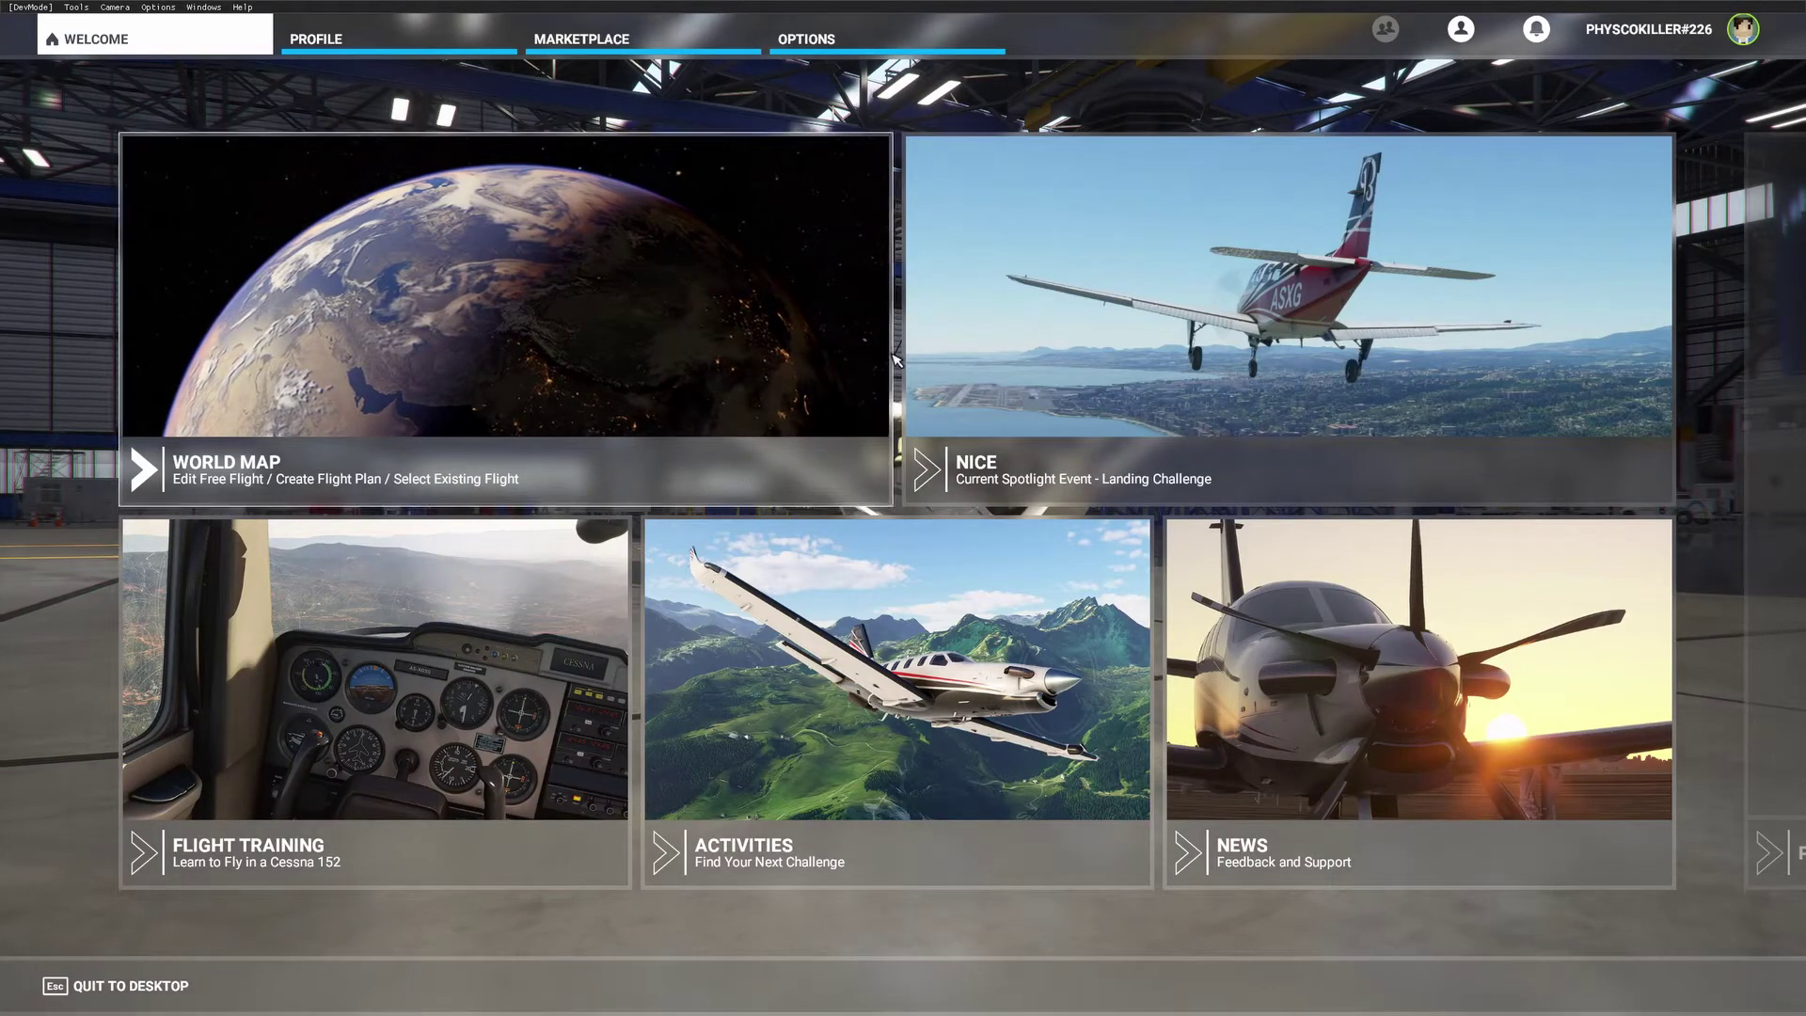
pyautogui.click(242, 6)
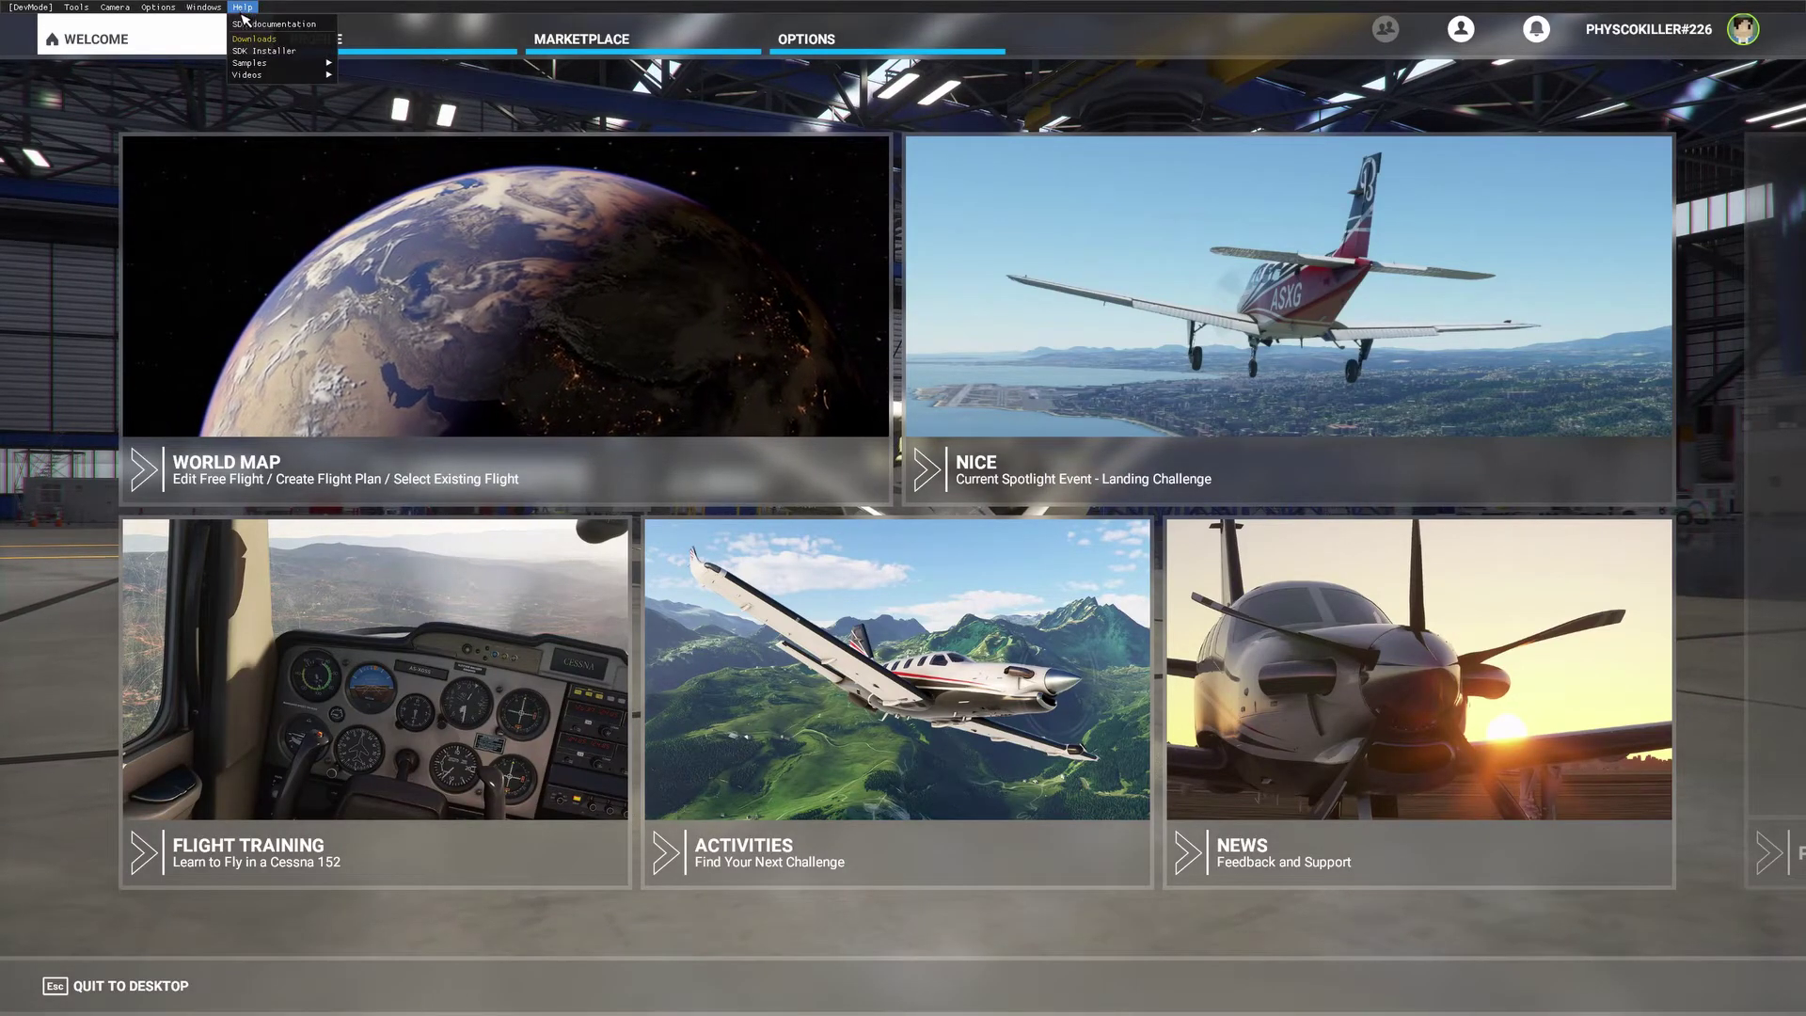
pyautogui.click(250, 51)
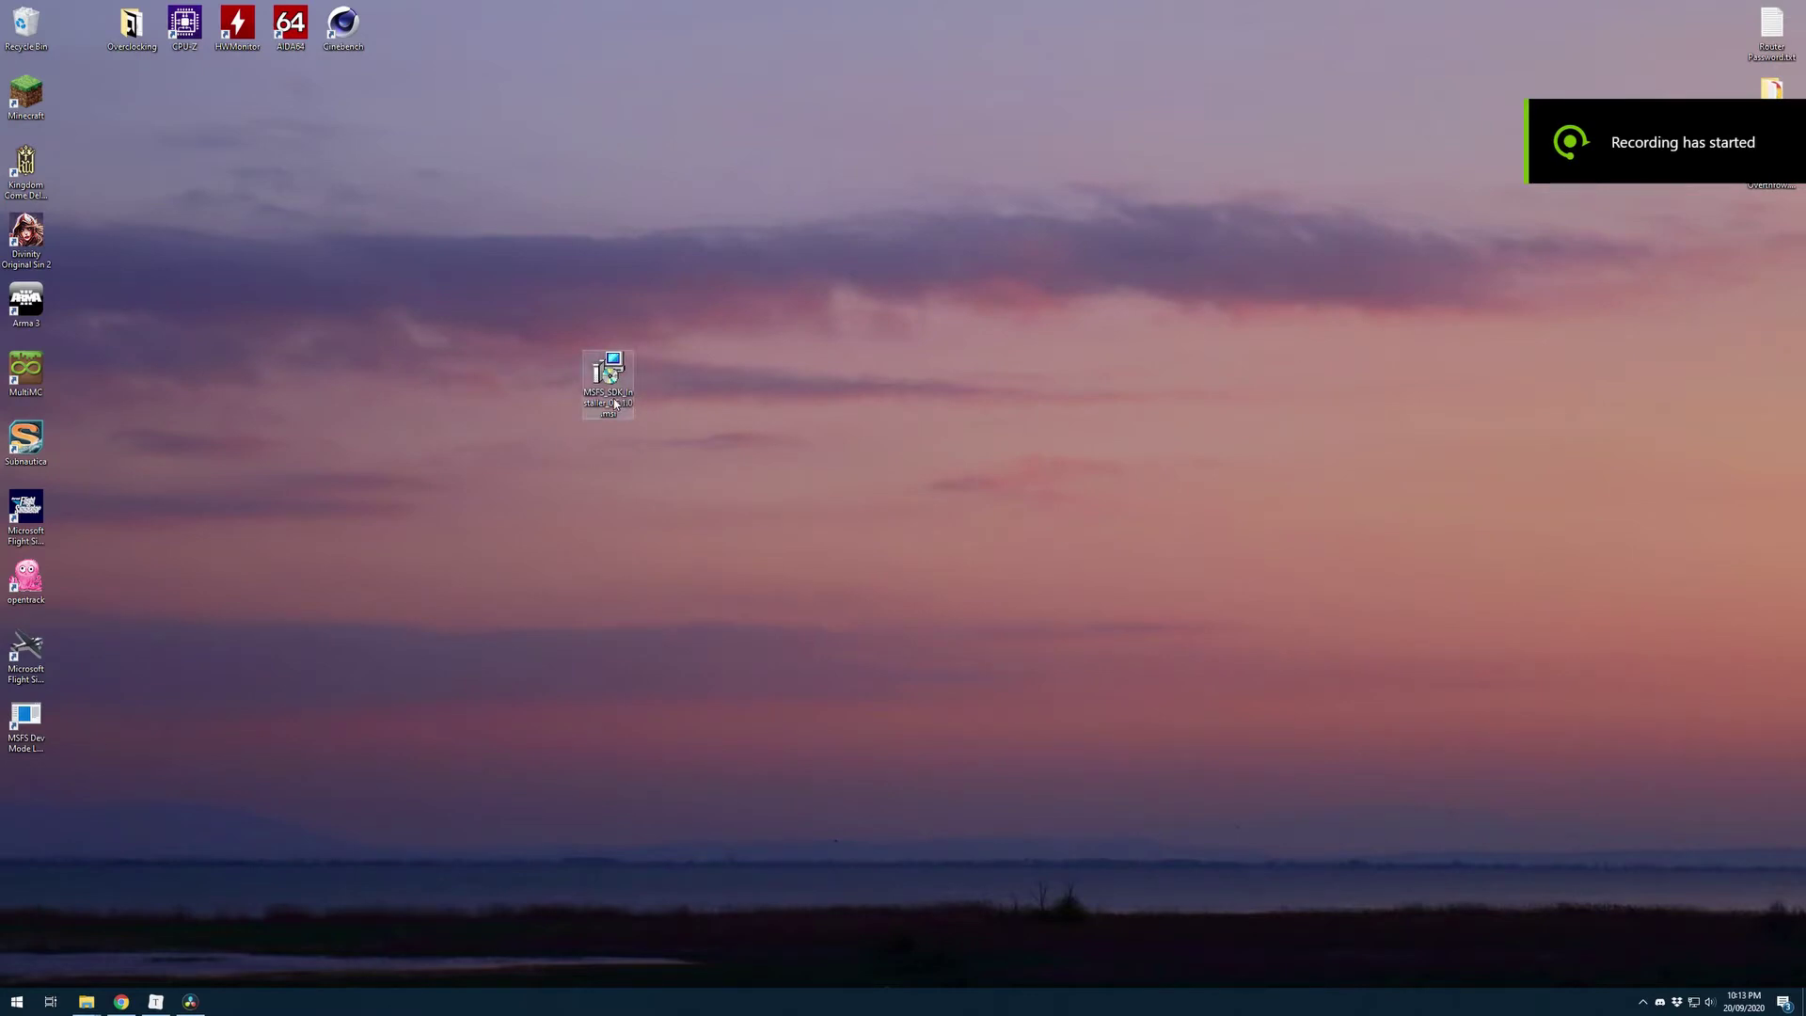
# Run the Microsoft Flight Simulator SDK 0.5.1.0 installer from the desktop and accept the licence agreement
pyautogui.doubleClick(615, 403)
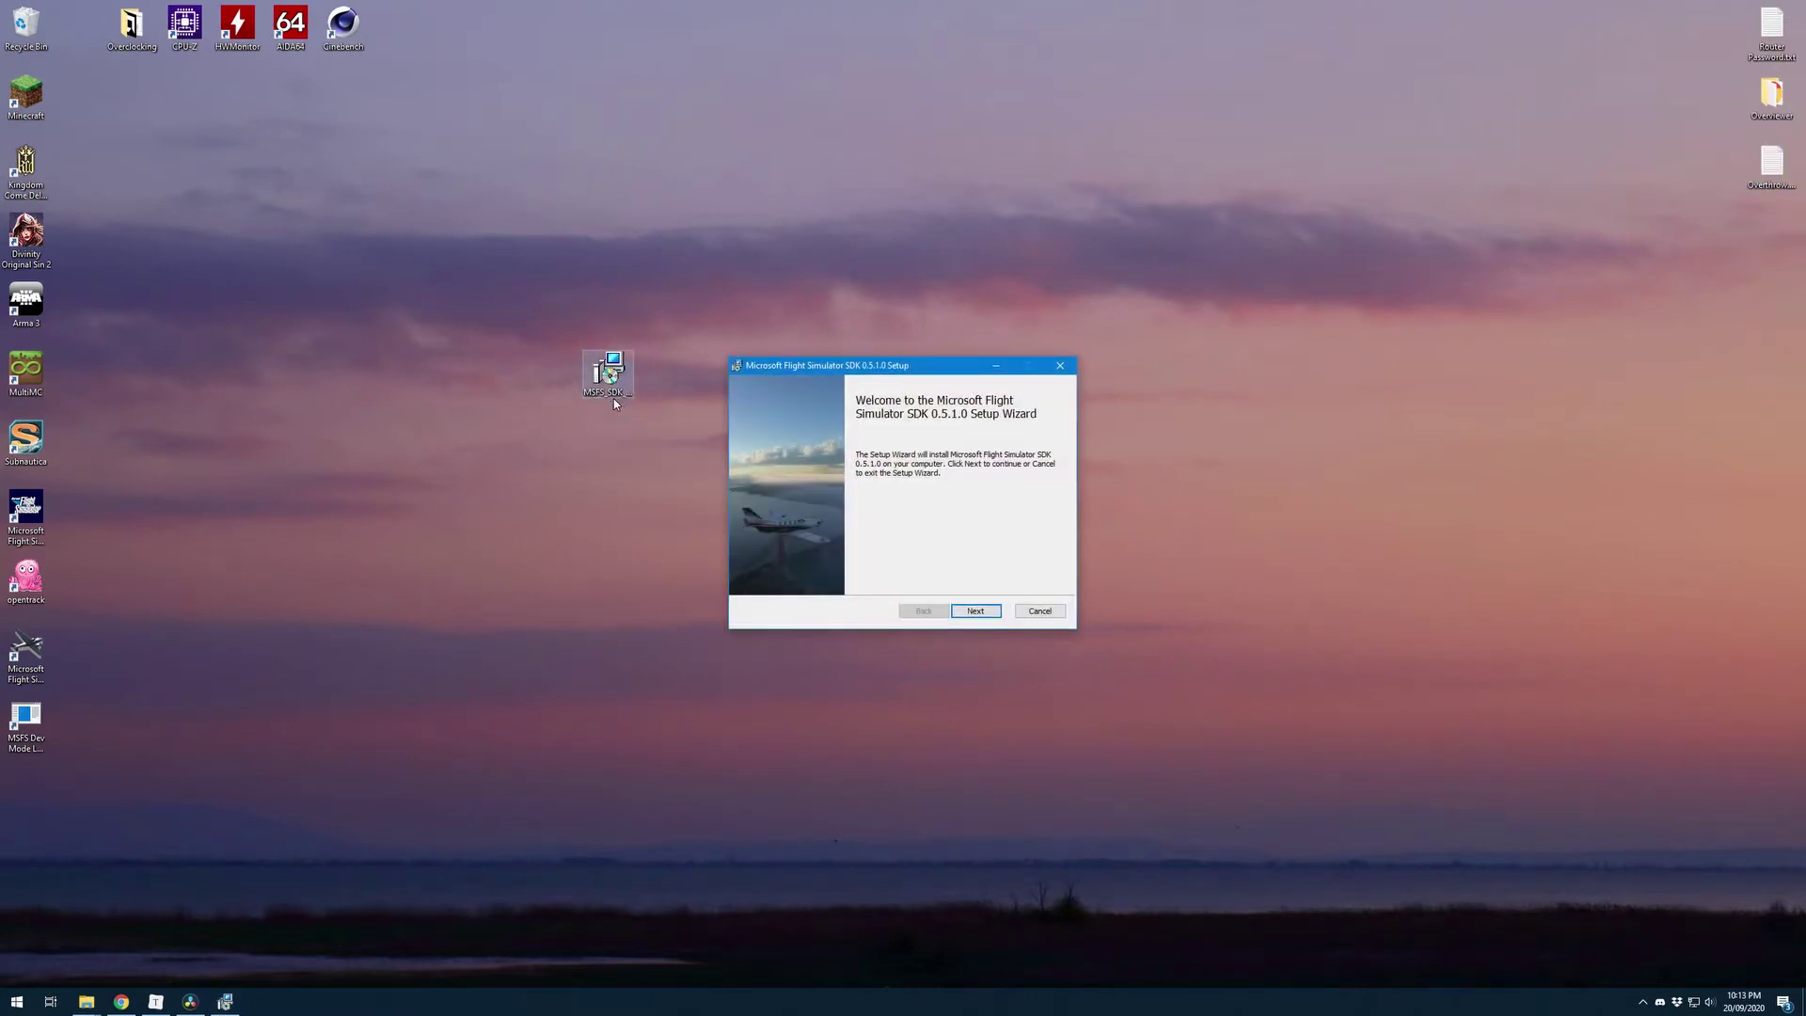
pyautogui.click(976, 613)
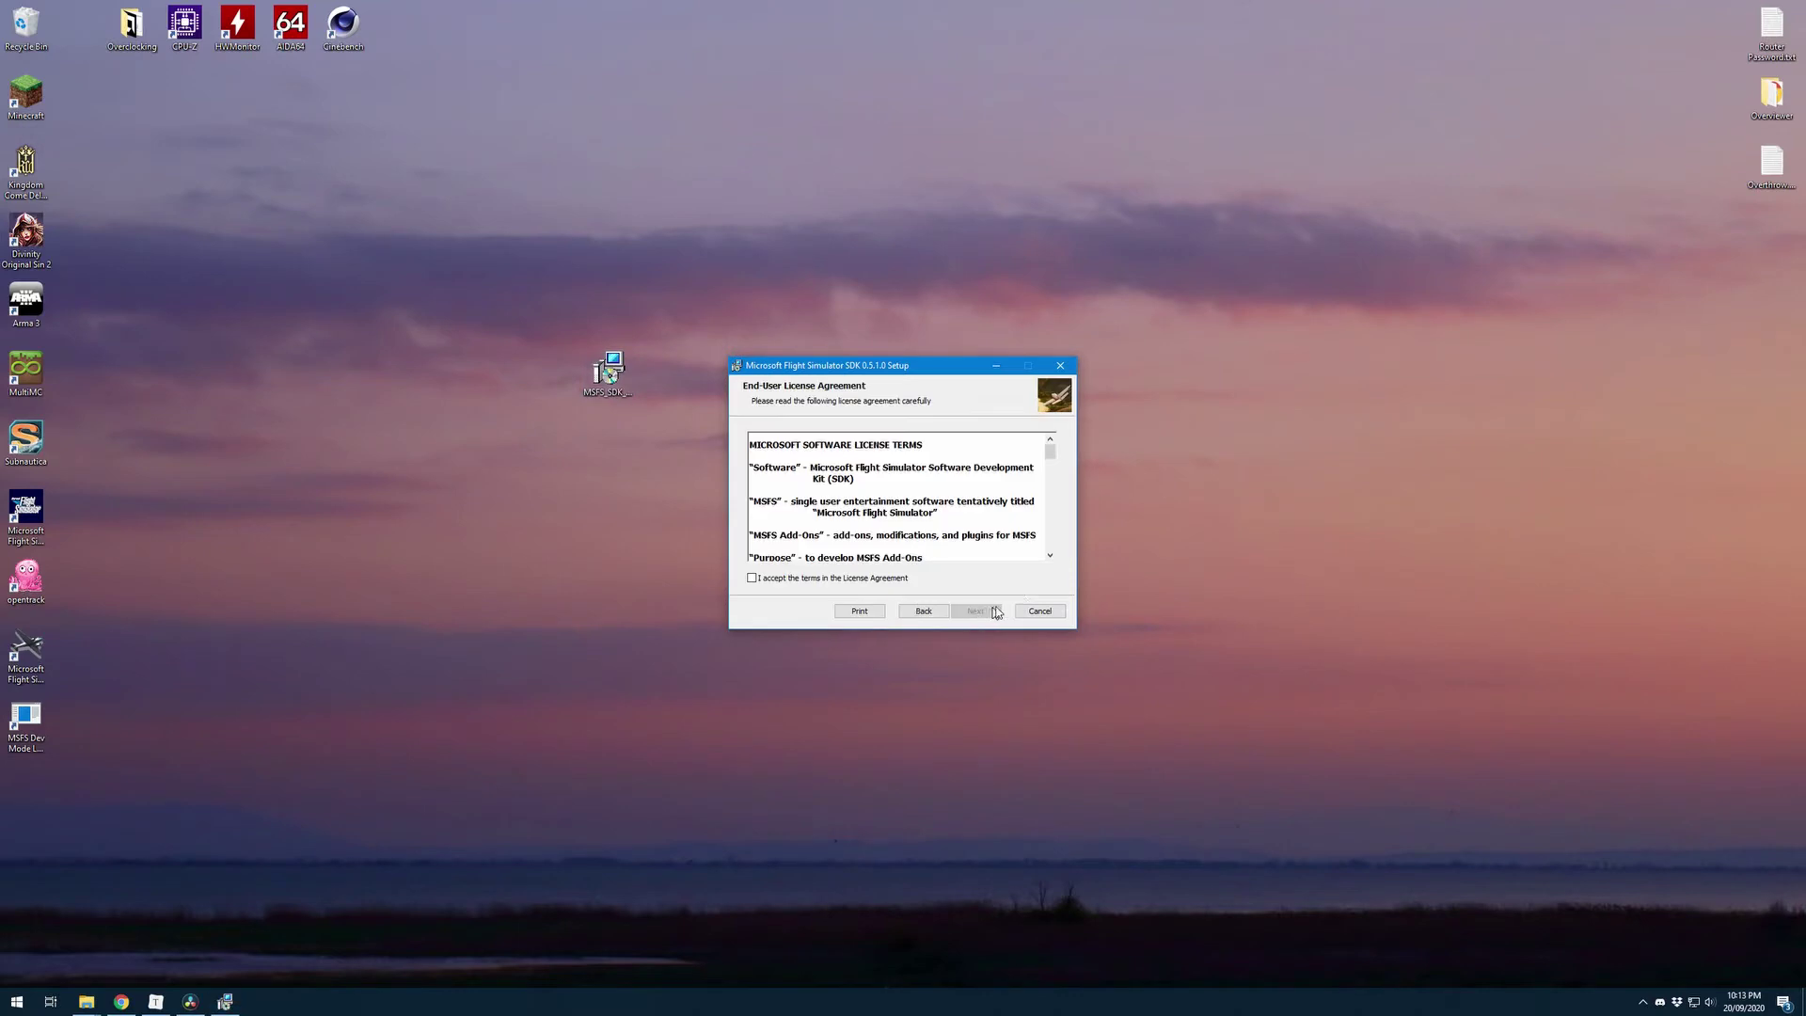
pyautogui.click(752, 577)
pyautogui.click(975, 610)
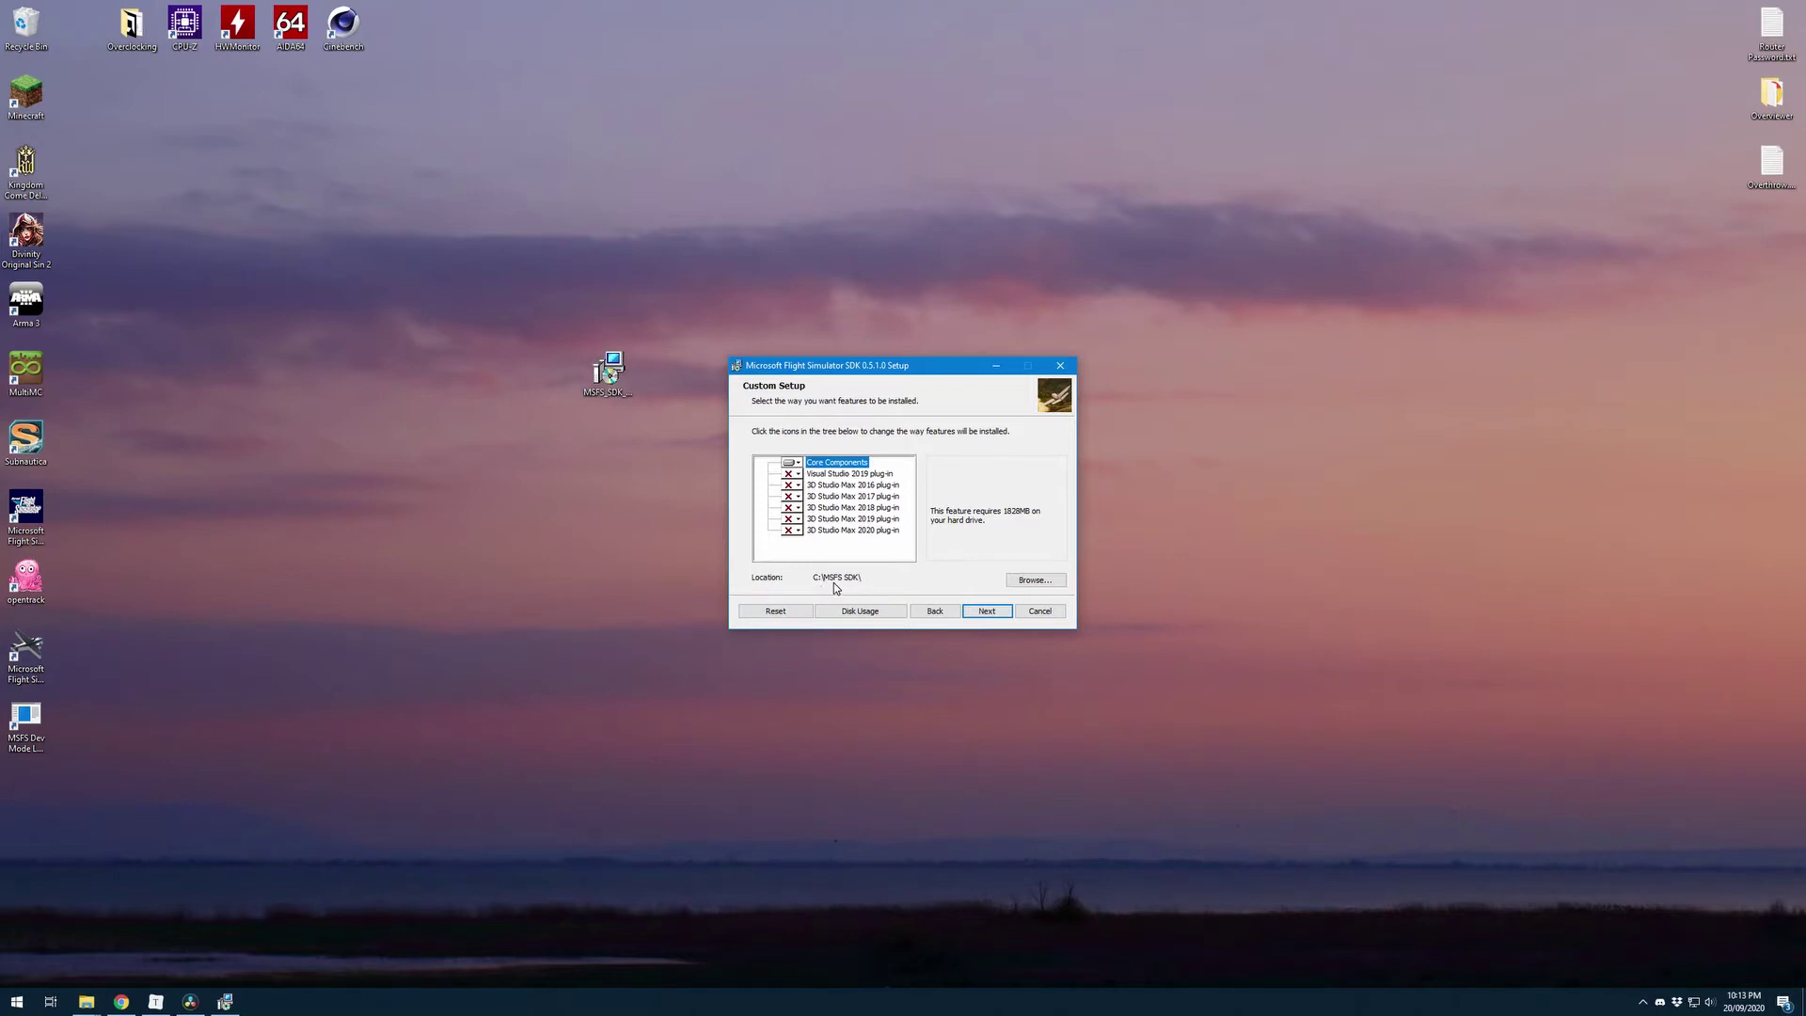
# Install the SDK's core components to C:\MSFS SDK without the optional plug-ins and finish the setup wizard
pyautogui.click(984, 612)
pyautogui.click(967, 611)
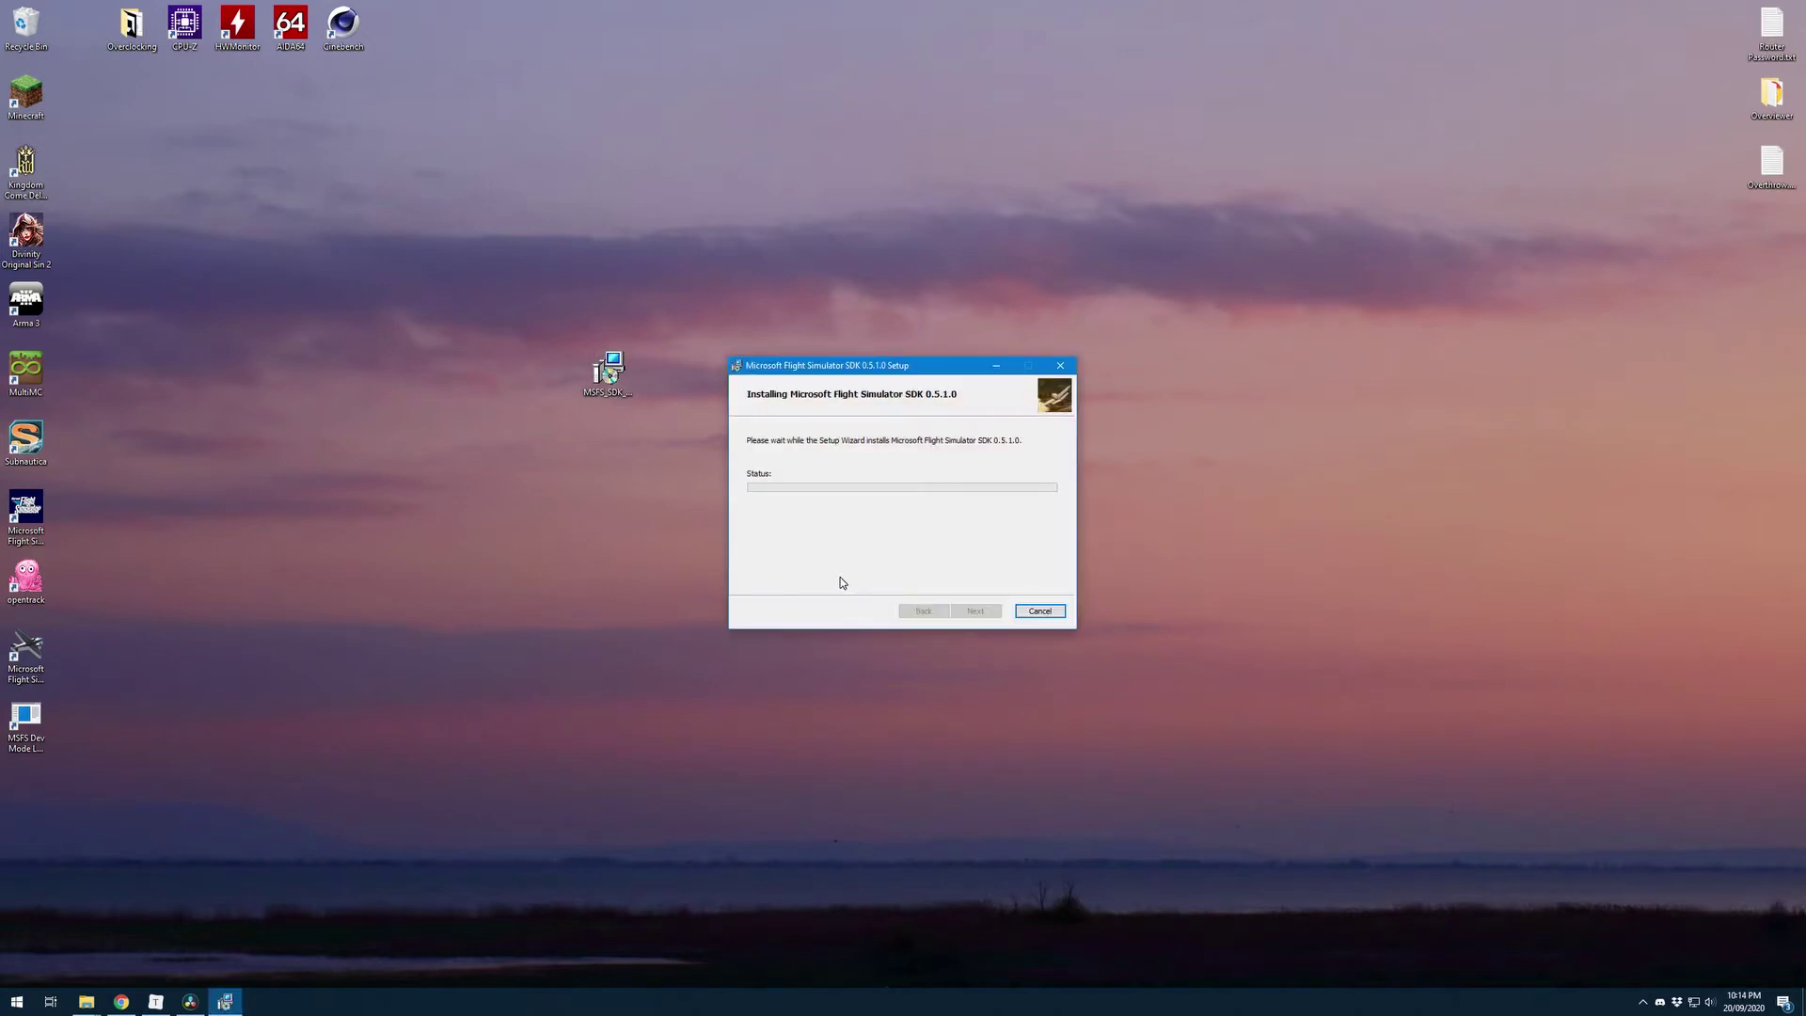
pyautogui.click(835, 608)
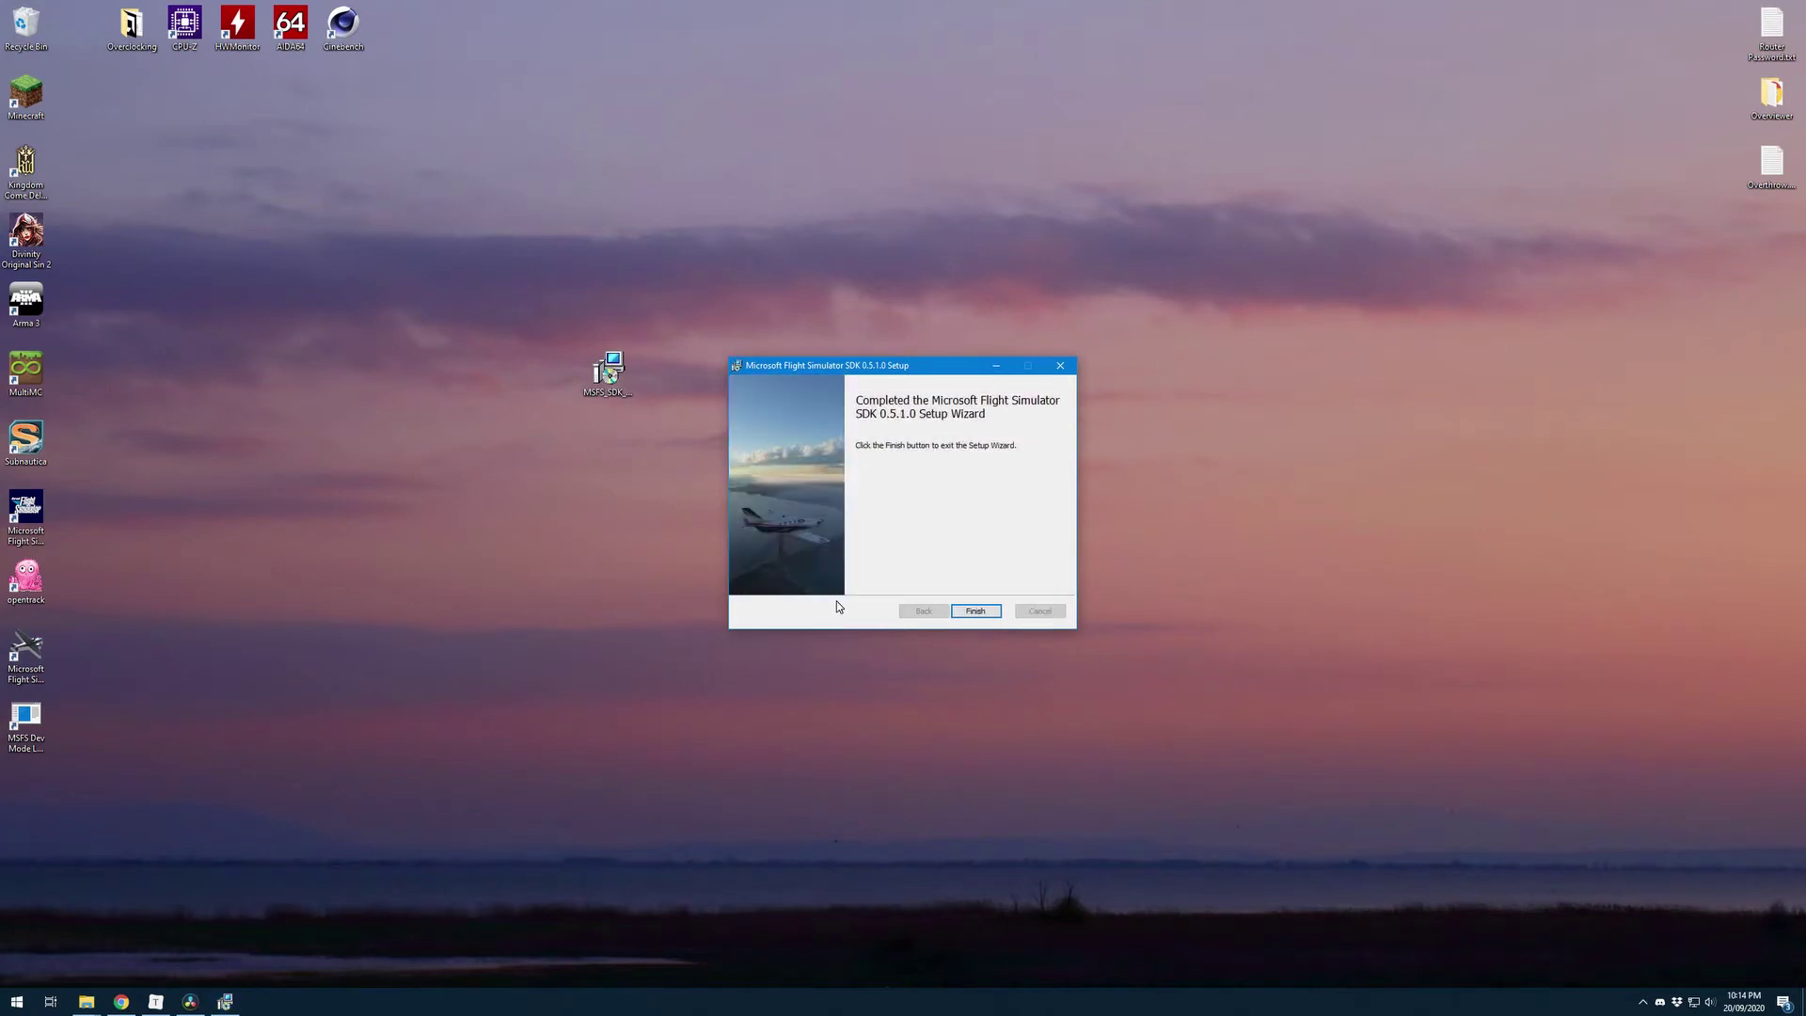
pyautogui.click(968, 614)
pyautogui.moveTo(569, 595); pyautogui.dragTo(606, 633)
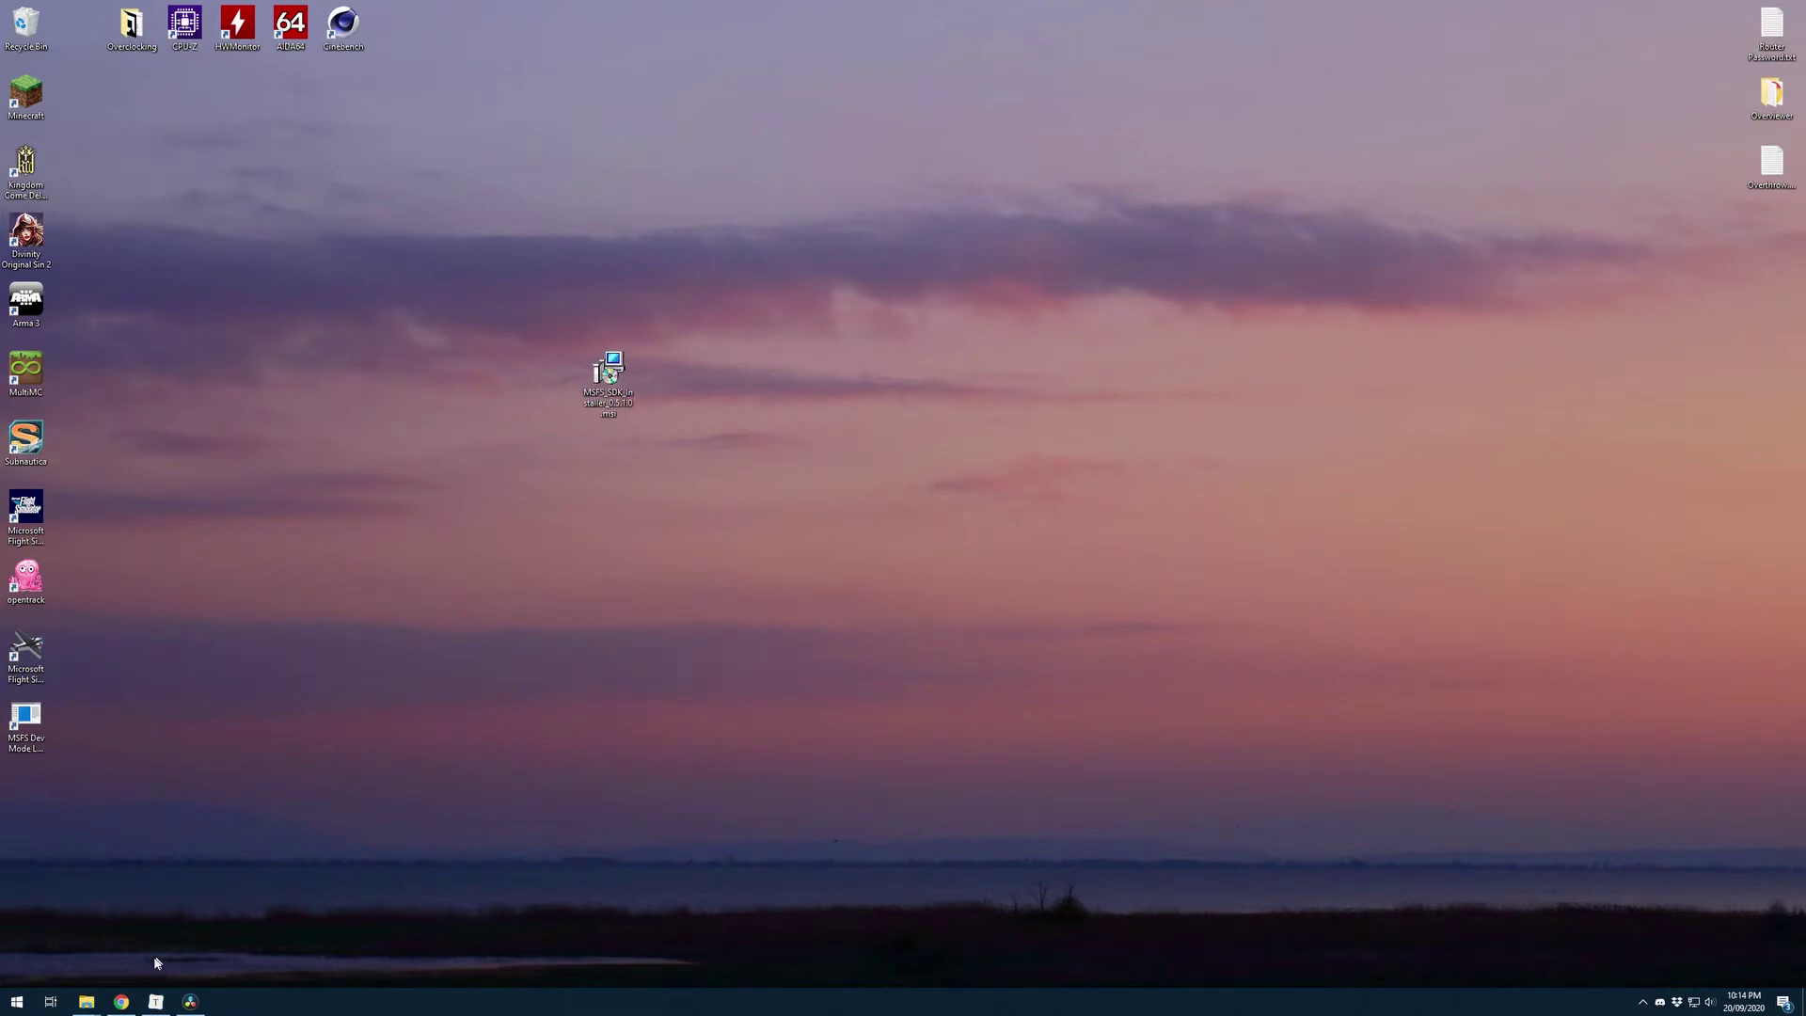
# Switch to File Explorer and open the MSFS SDK folder on Local Disk (C:)
pyautogui.click(86, 1002)
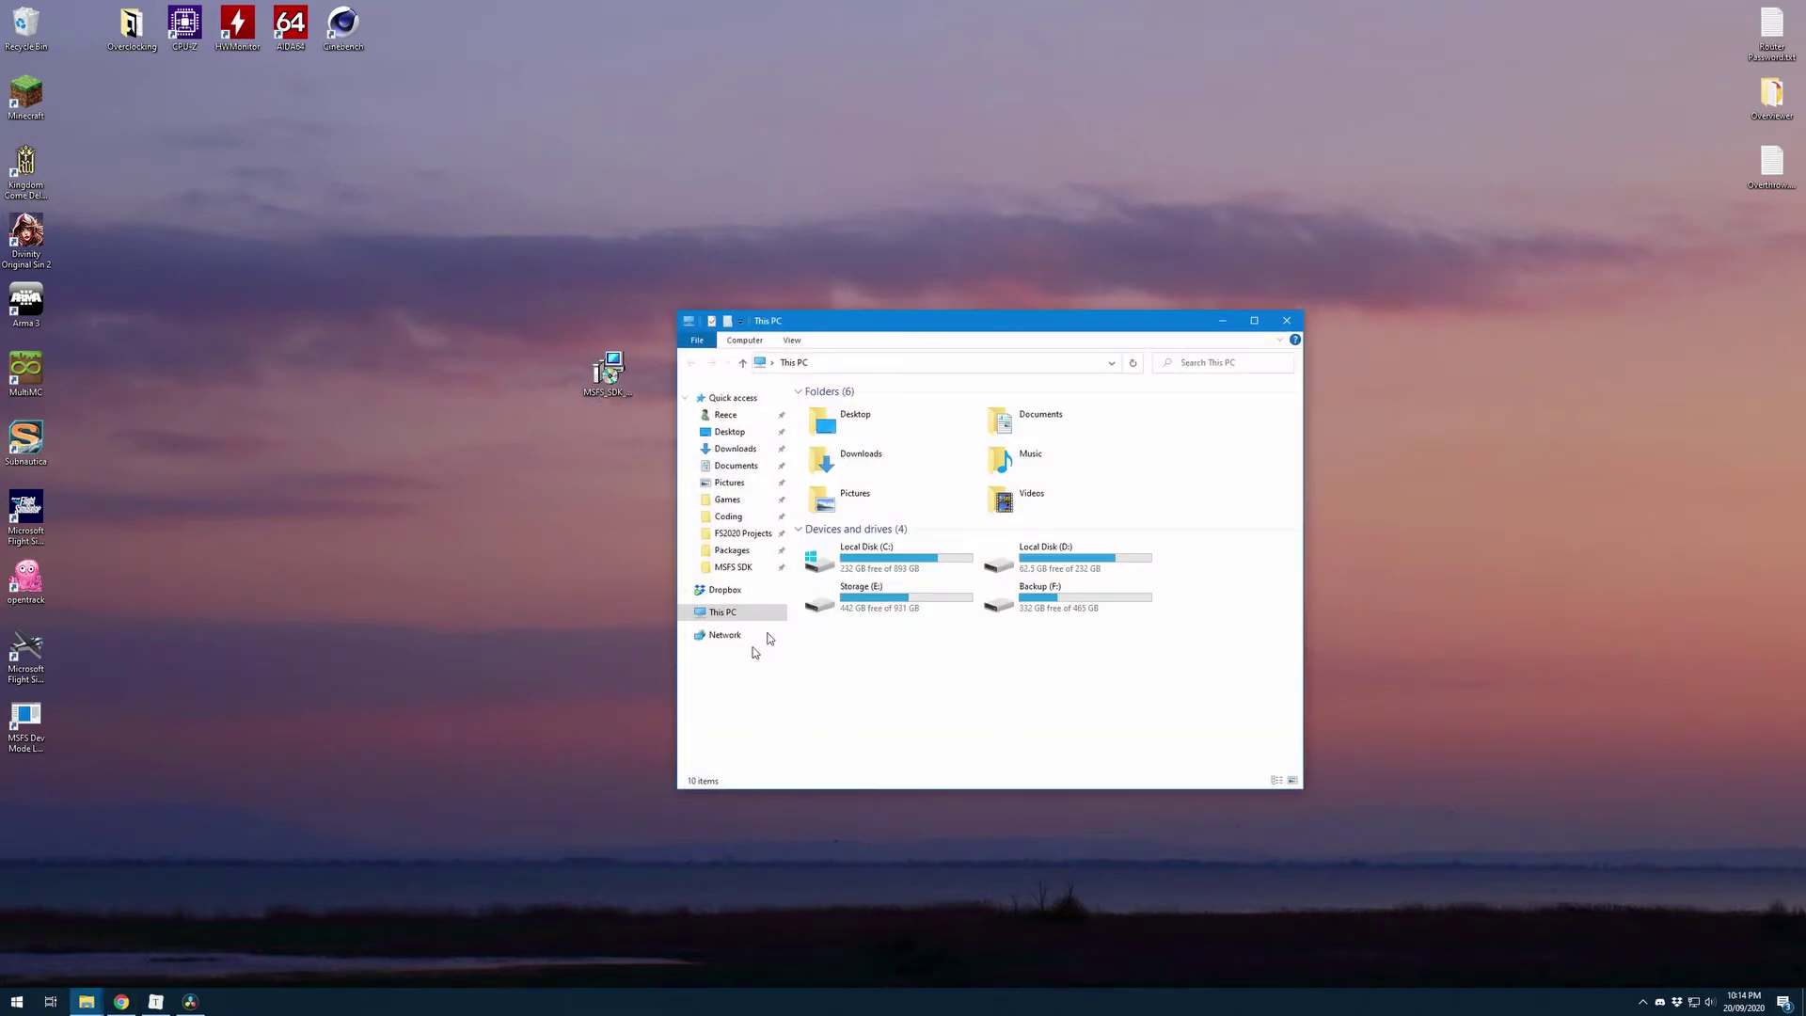
pyautogui.moveTo(990, 329); pyautogui.dragTo(948, 301)
pyautogui.doubleClick(837, 540)
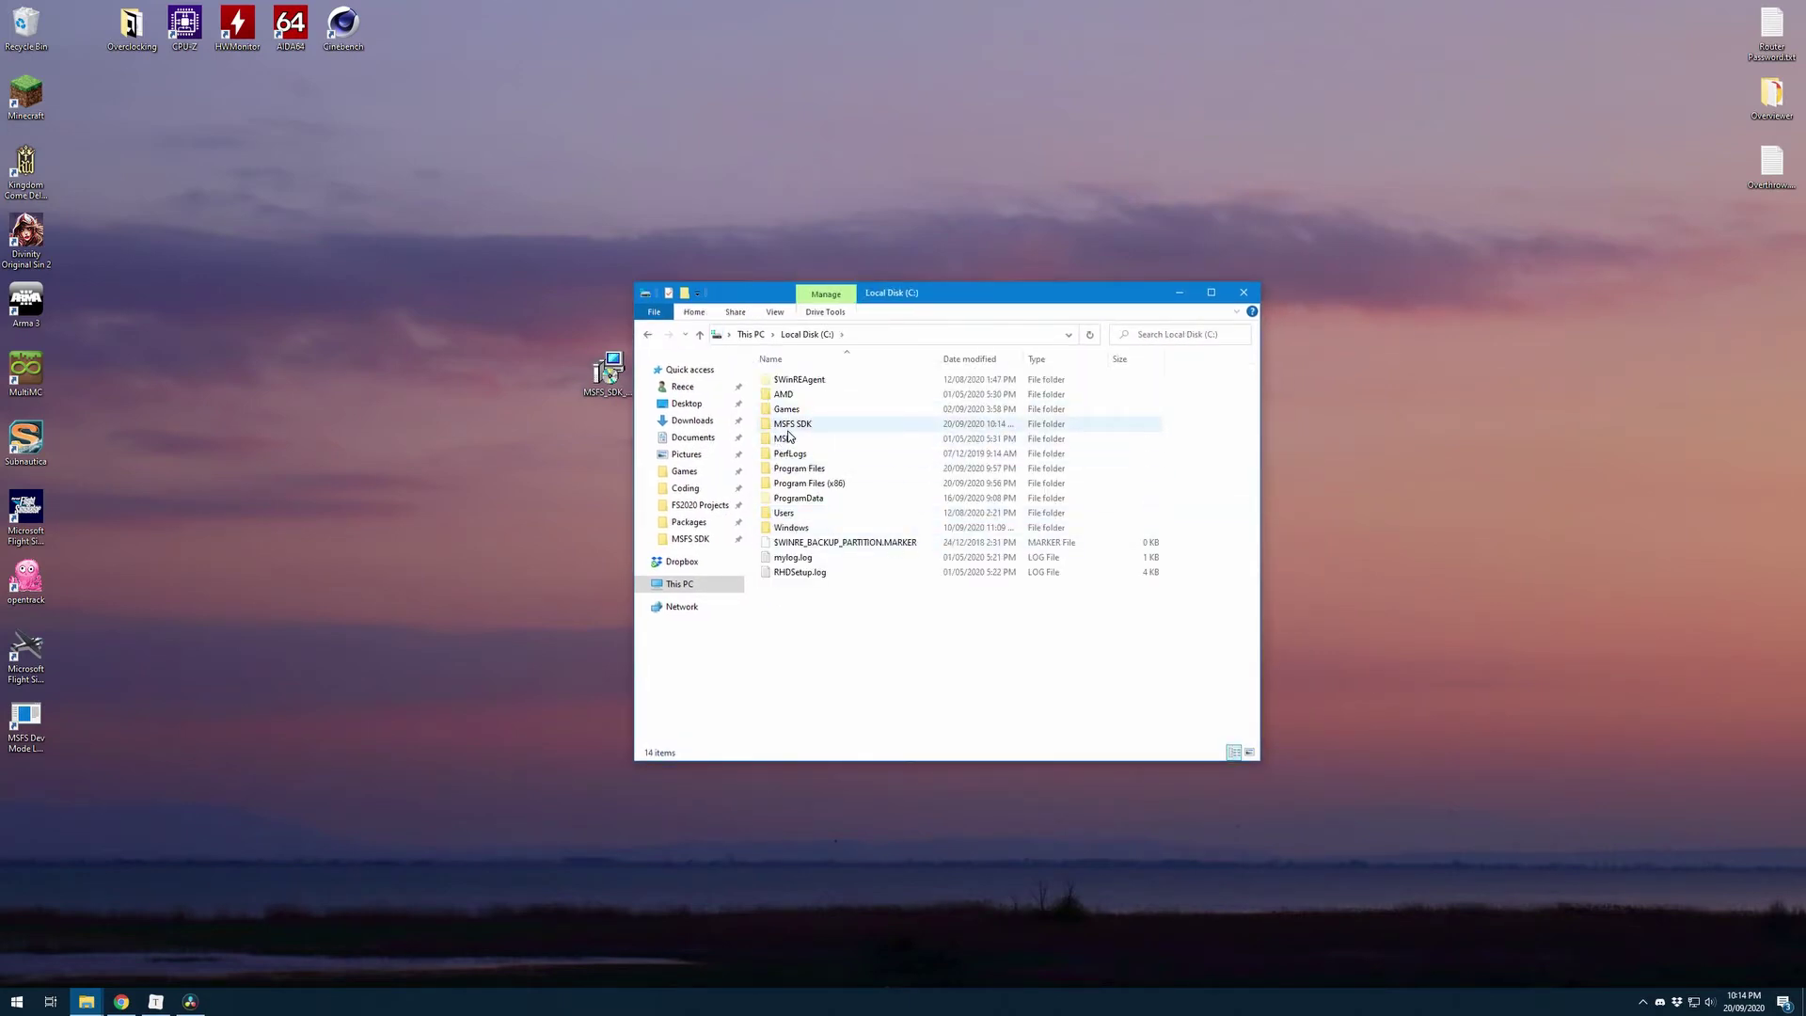
pyautogui.doubleClick(818, 425)
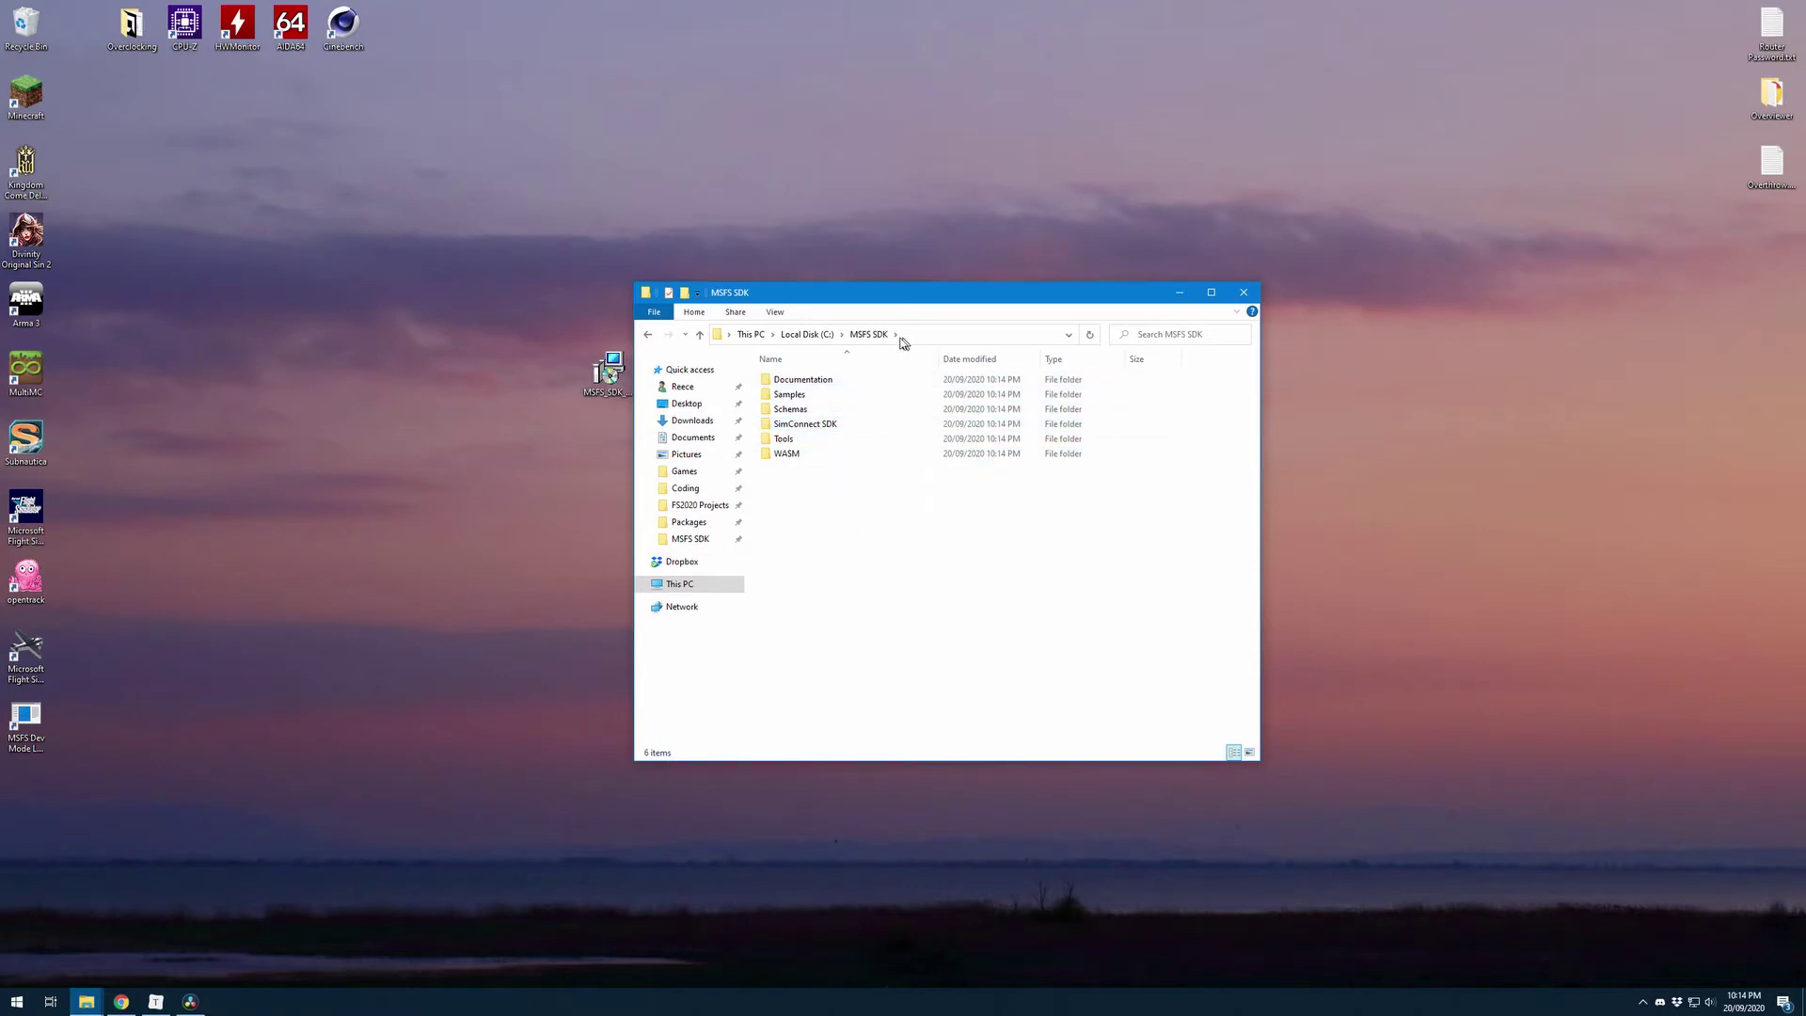
# Look through the contents of the SDK's Documentation folder
pyautogui.click(786, 384)
pyautogui.doubleClick(785, 384)
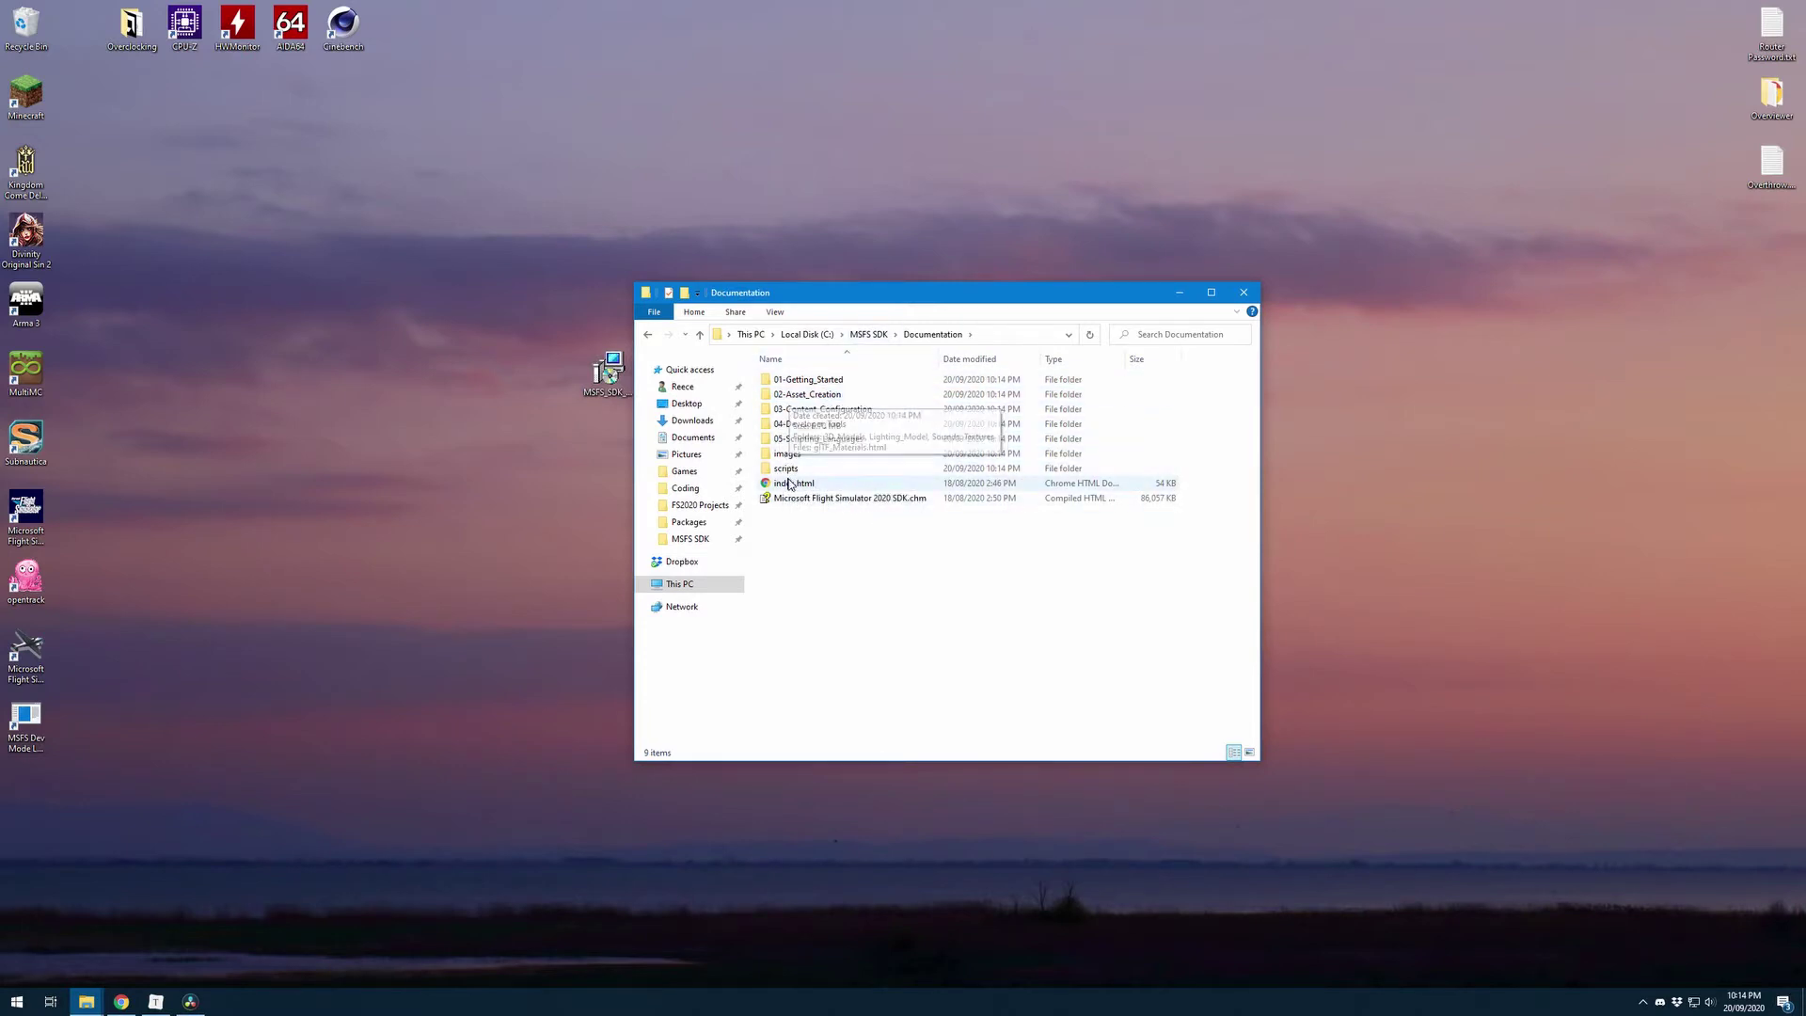
pyautogui.moveTo(828, 546); pyautogui.dragTo(953, 631)
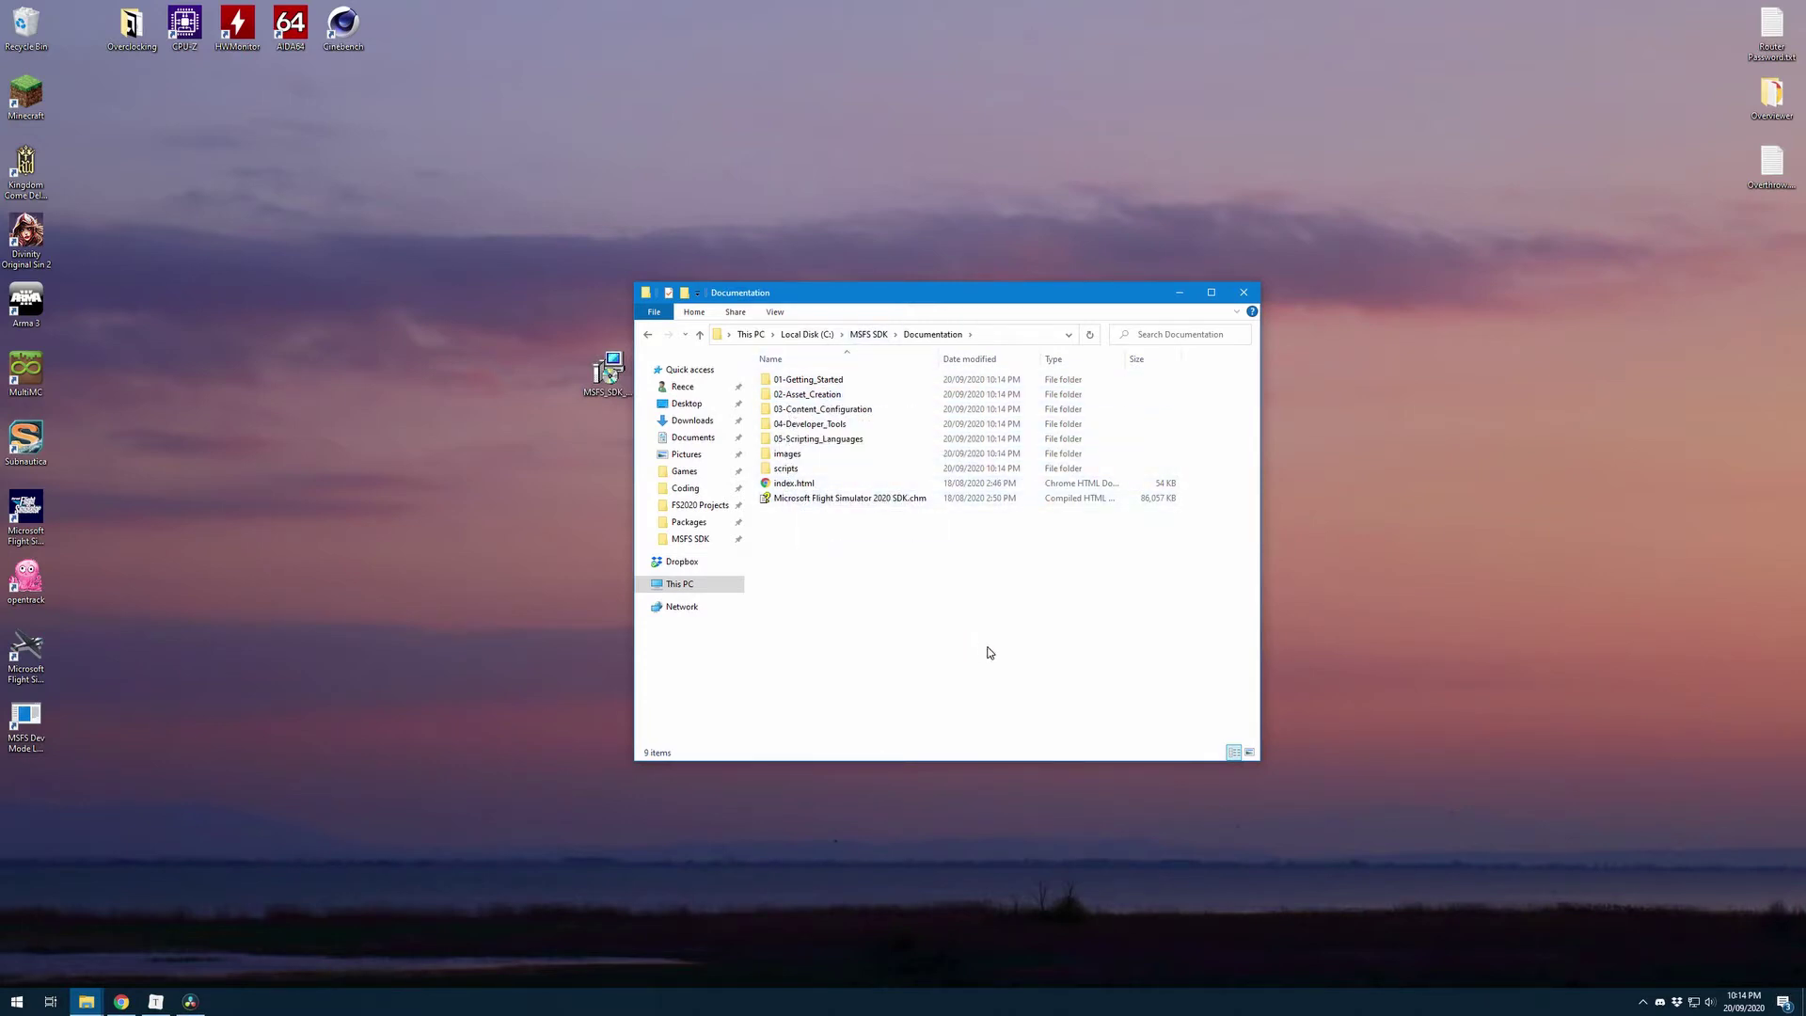
# Look through the SDK's Samples folder and its Tools folder
pyautogui.click(868, 333)
pyautogui.doubleClick(789, 394)
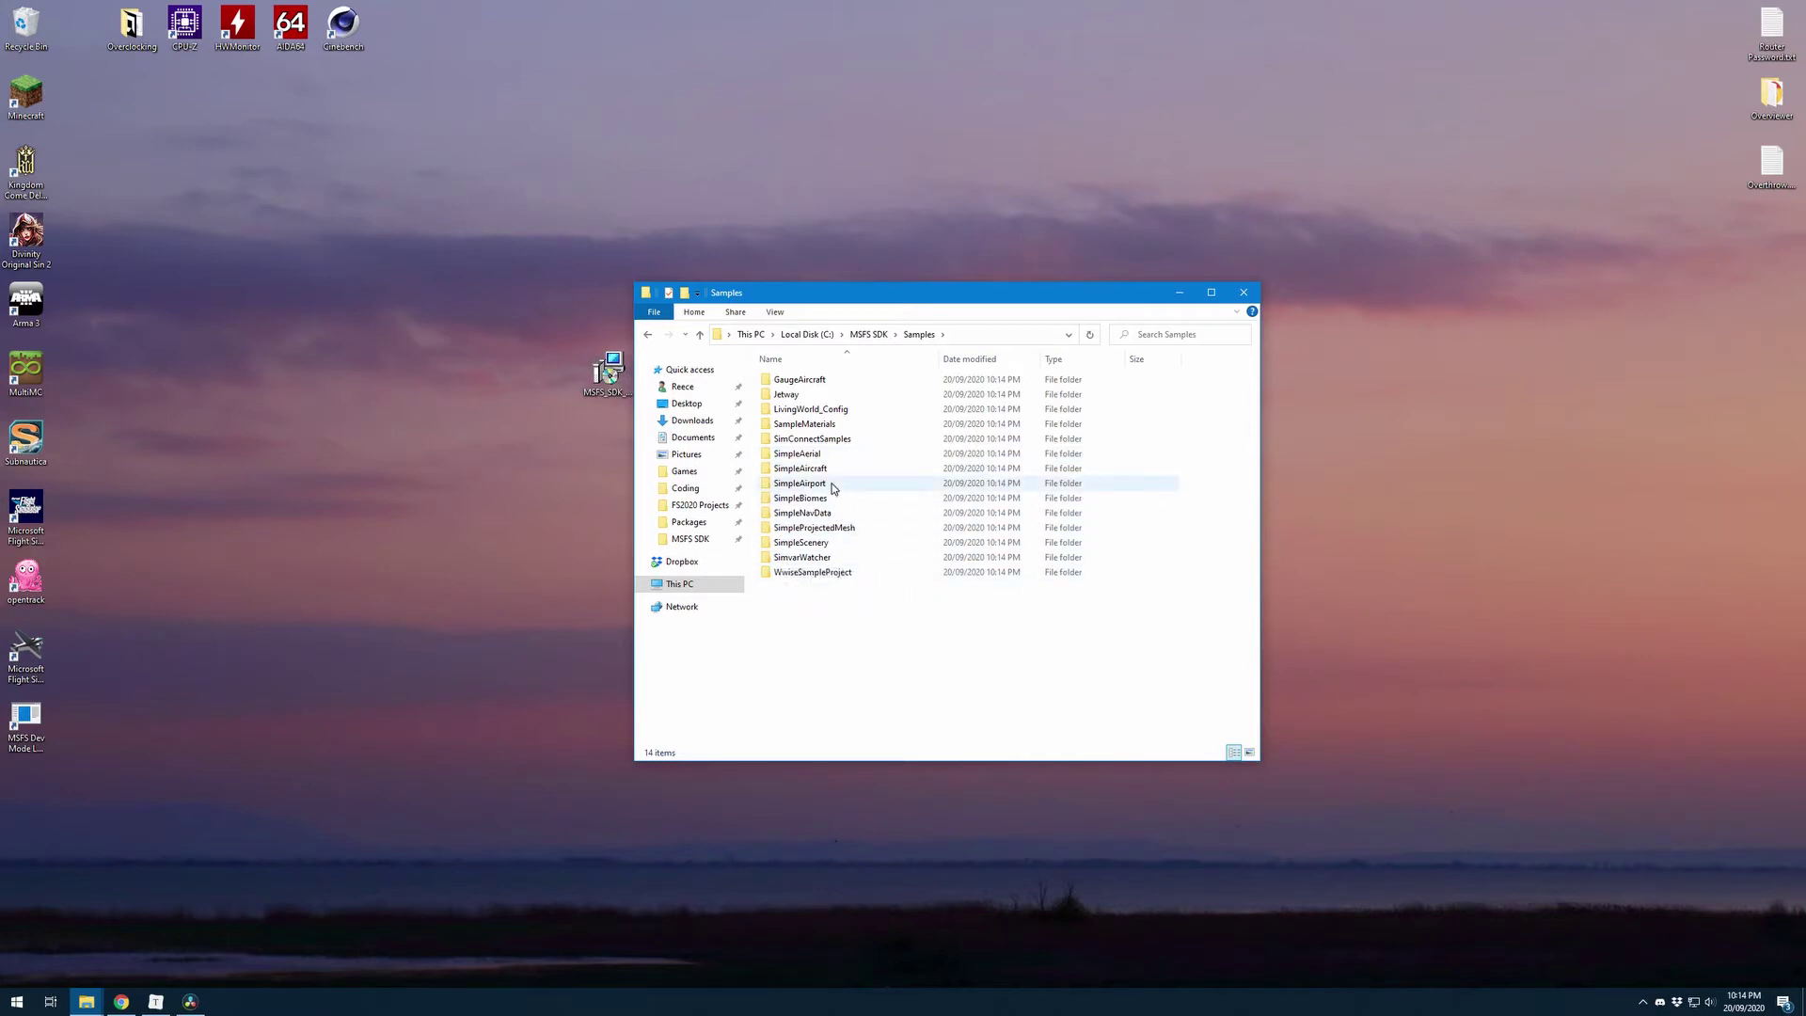
pyautogui.click(868, 334)
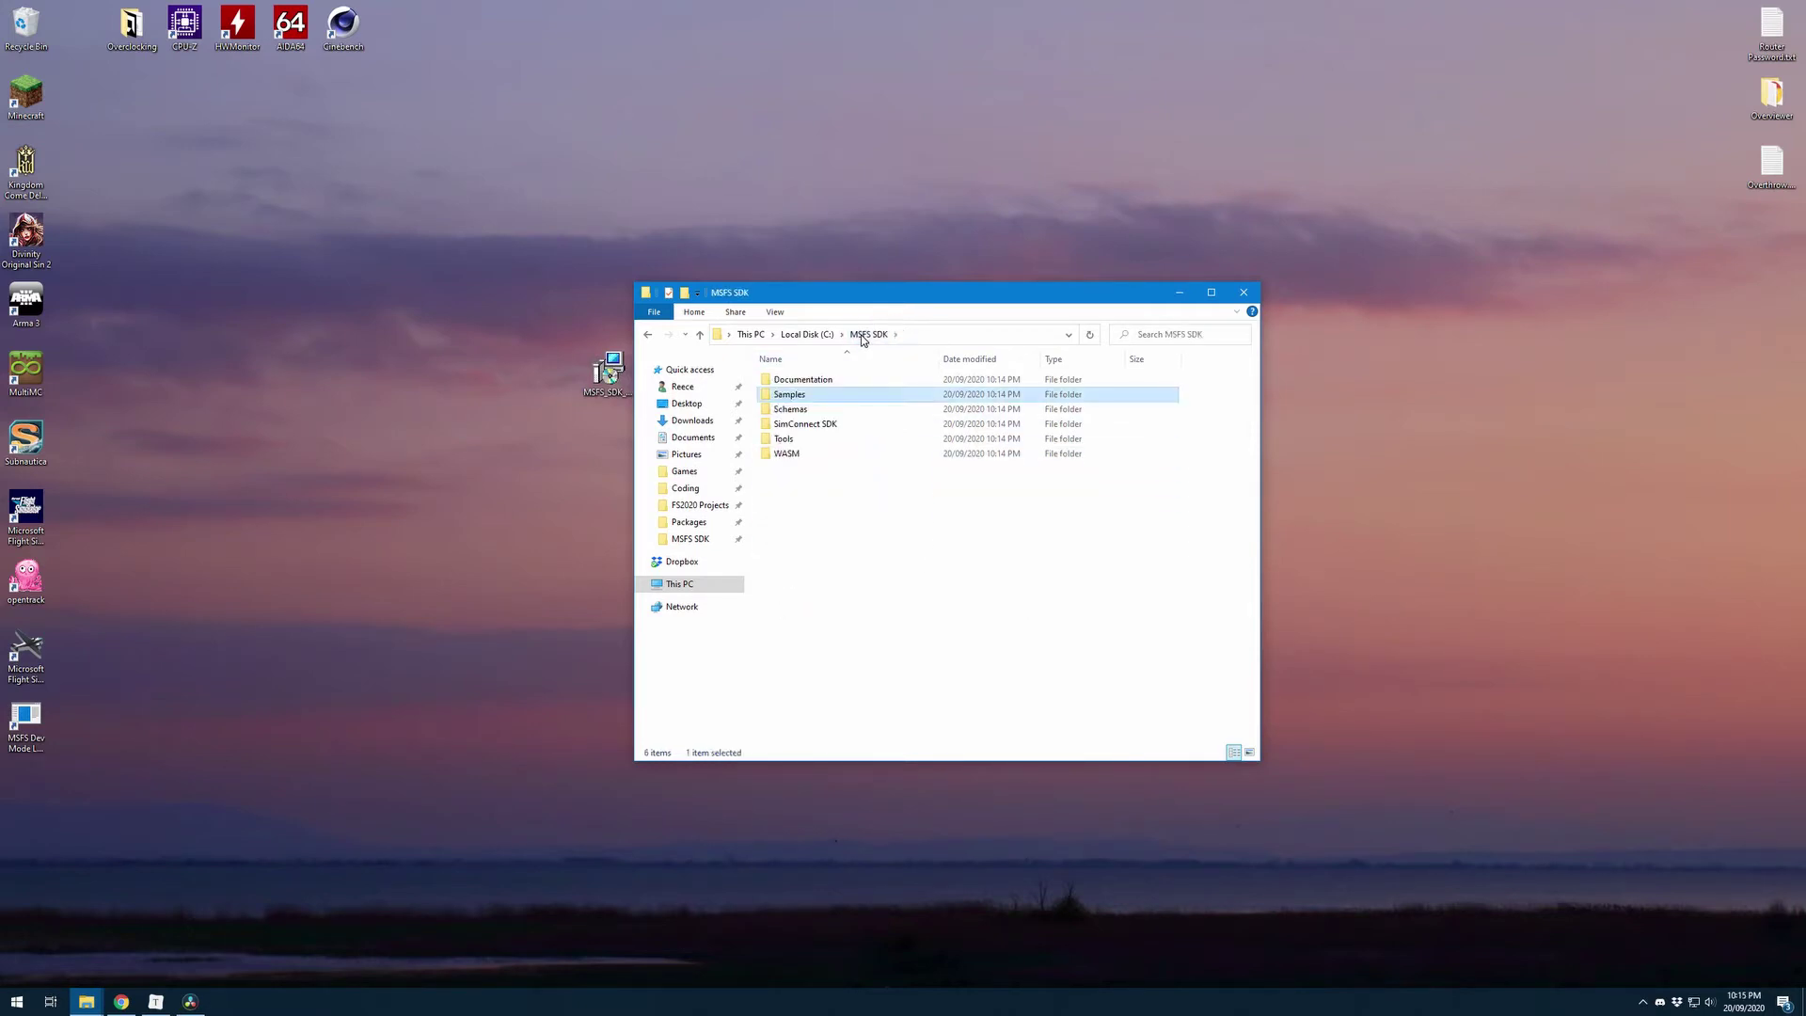
pyautogui.doubleClick(804, 438)
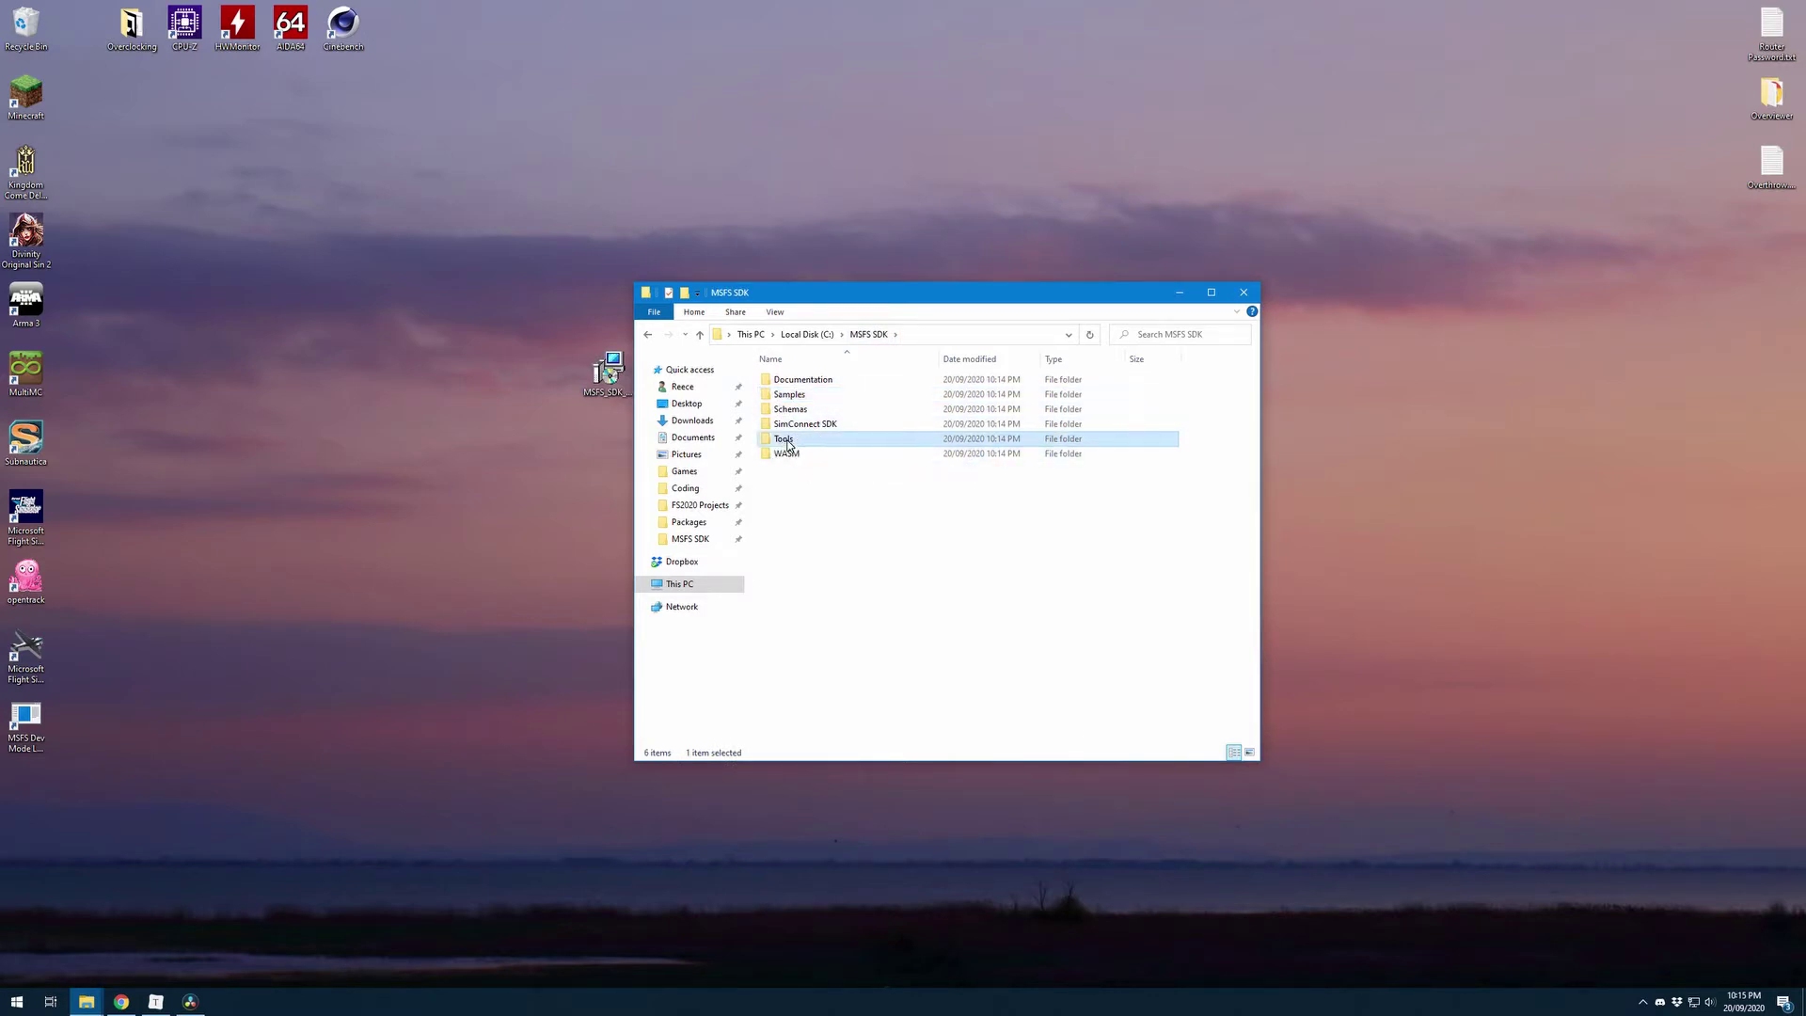
pyautogui.doubleClick(779, 394)
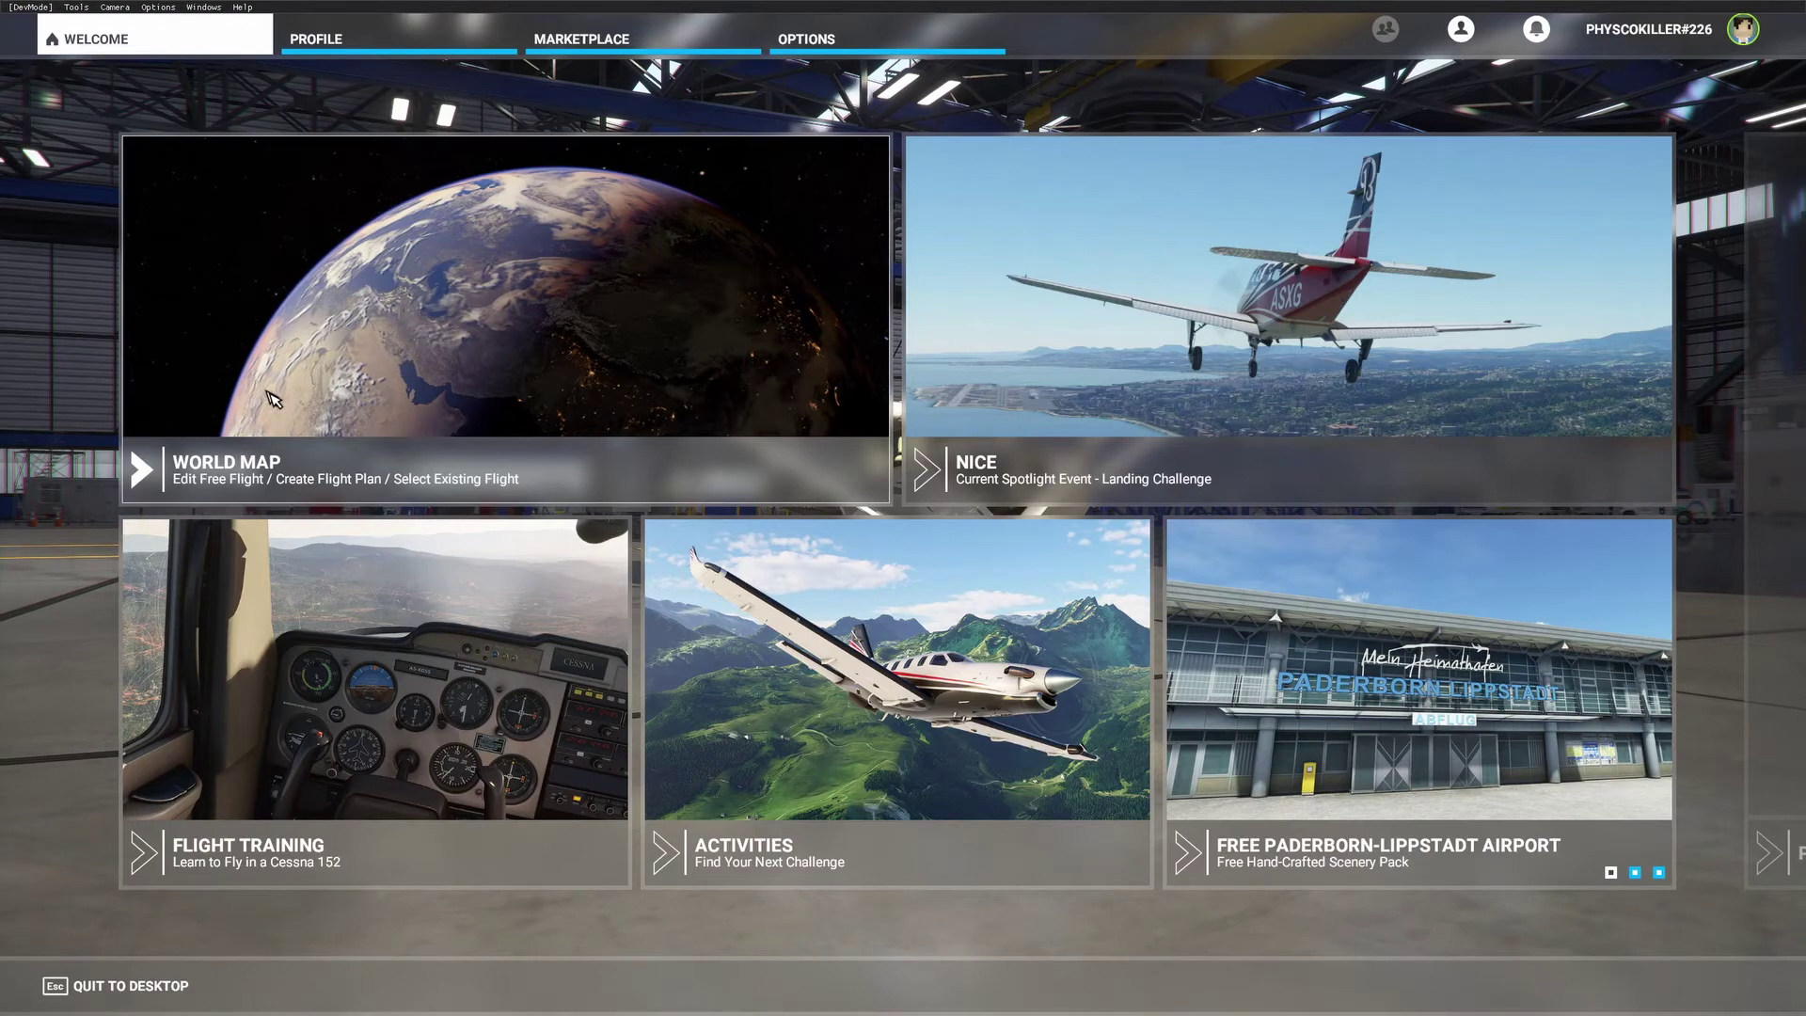
# Switch back to Flight Simulator and start a flight departing from MYNN Lynden Pindling Intl, Nassau
pyautogui.click(287, 365)
pyautogui.click(442, 111)
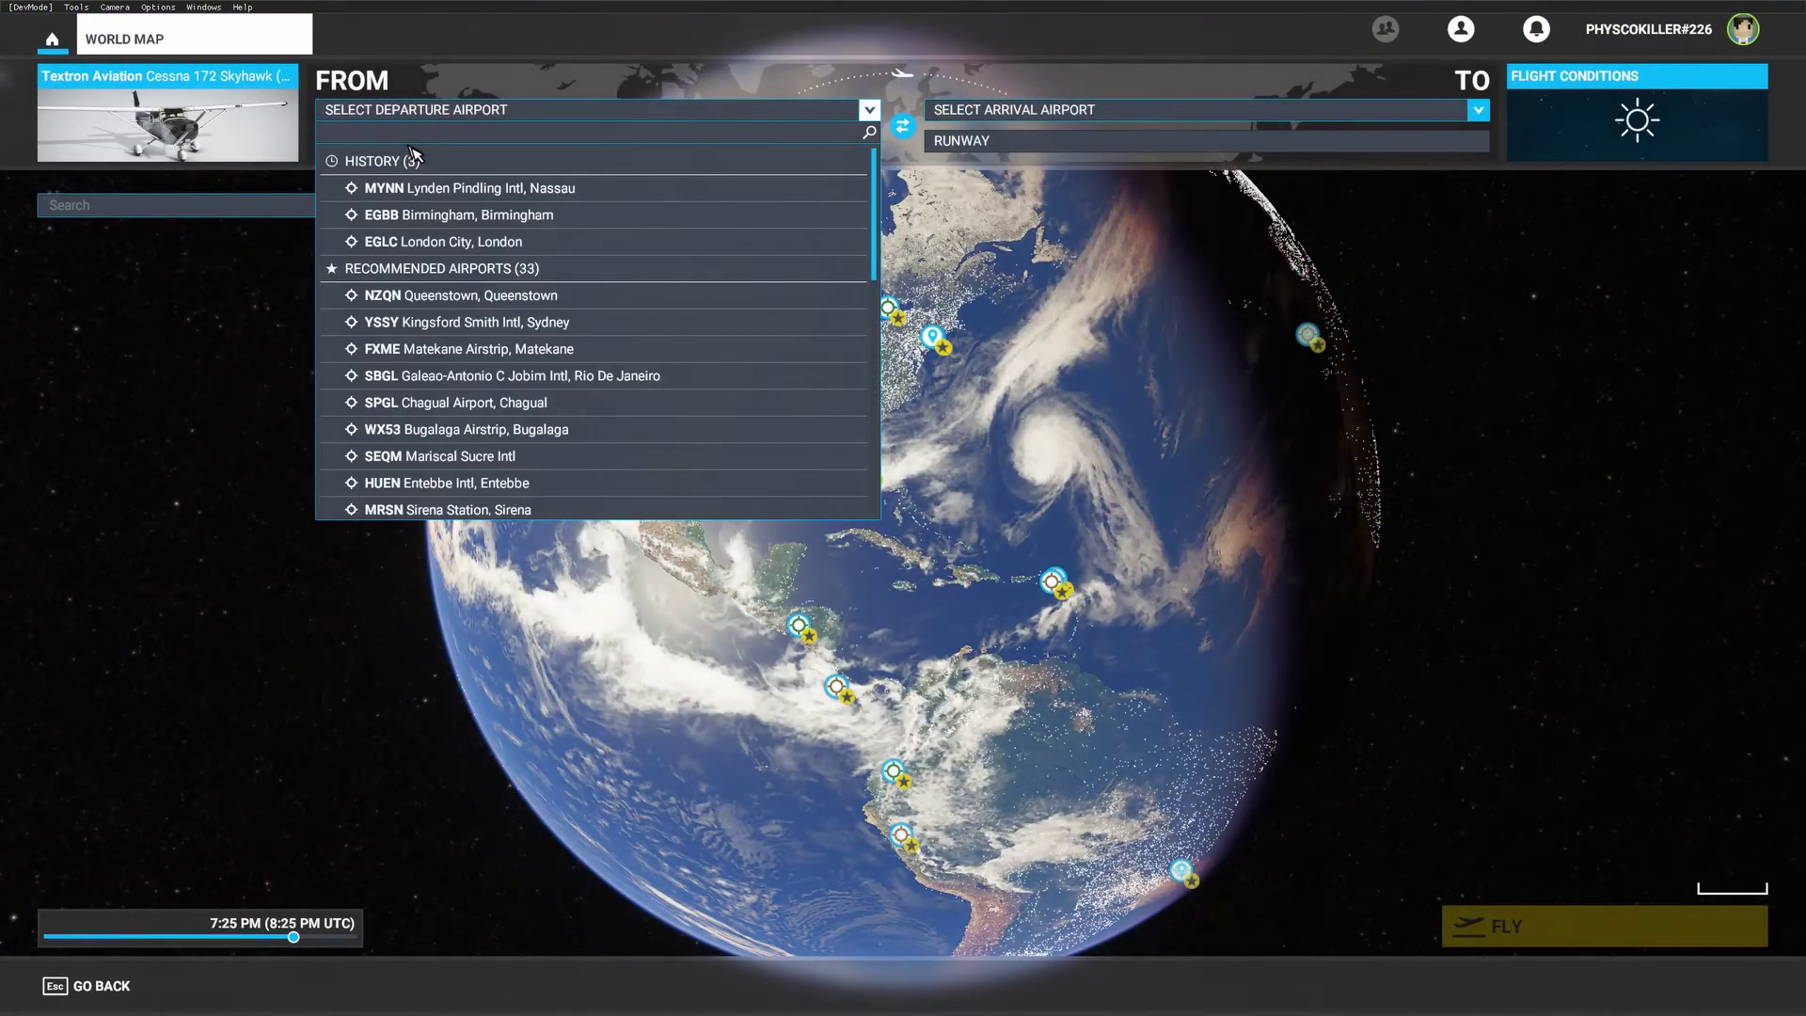
pyautogui.write('mynn')
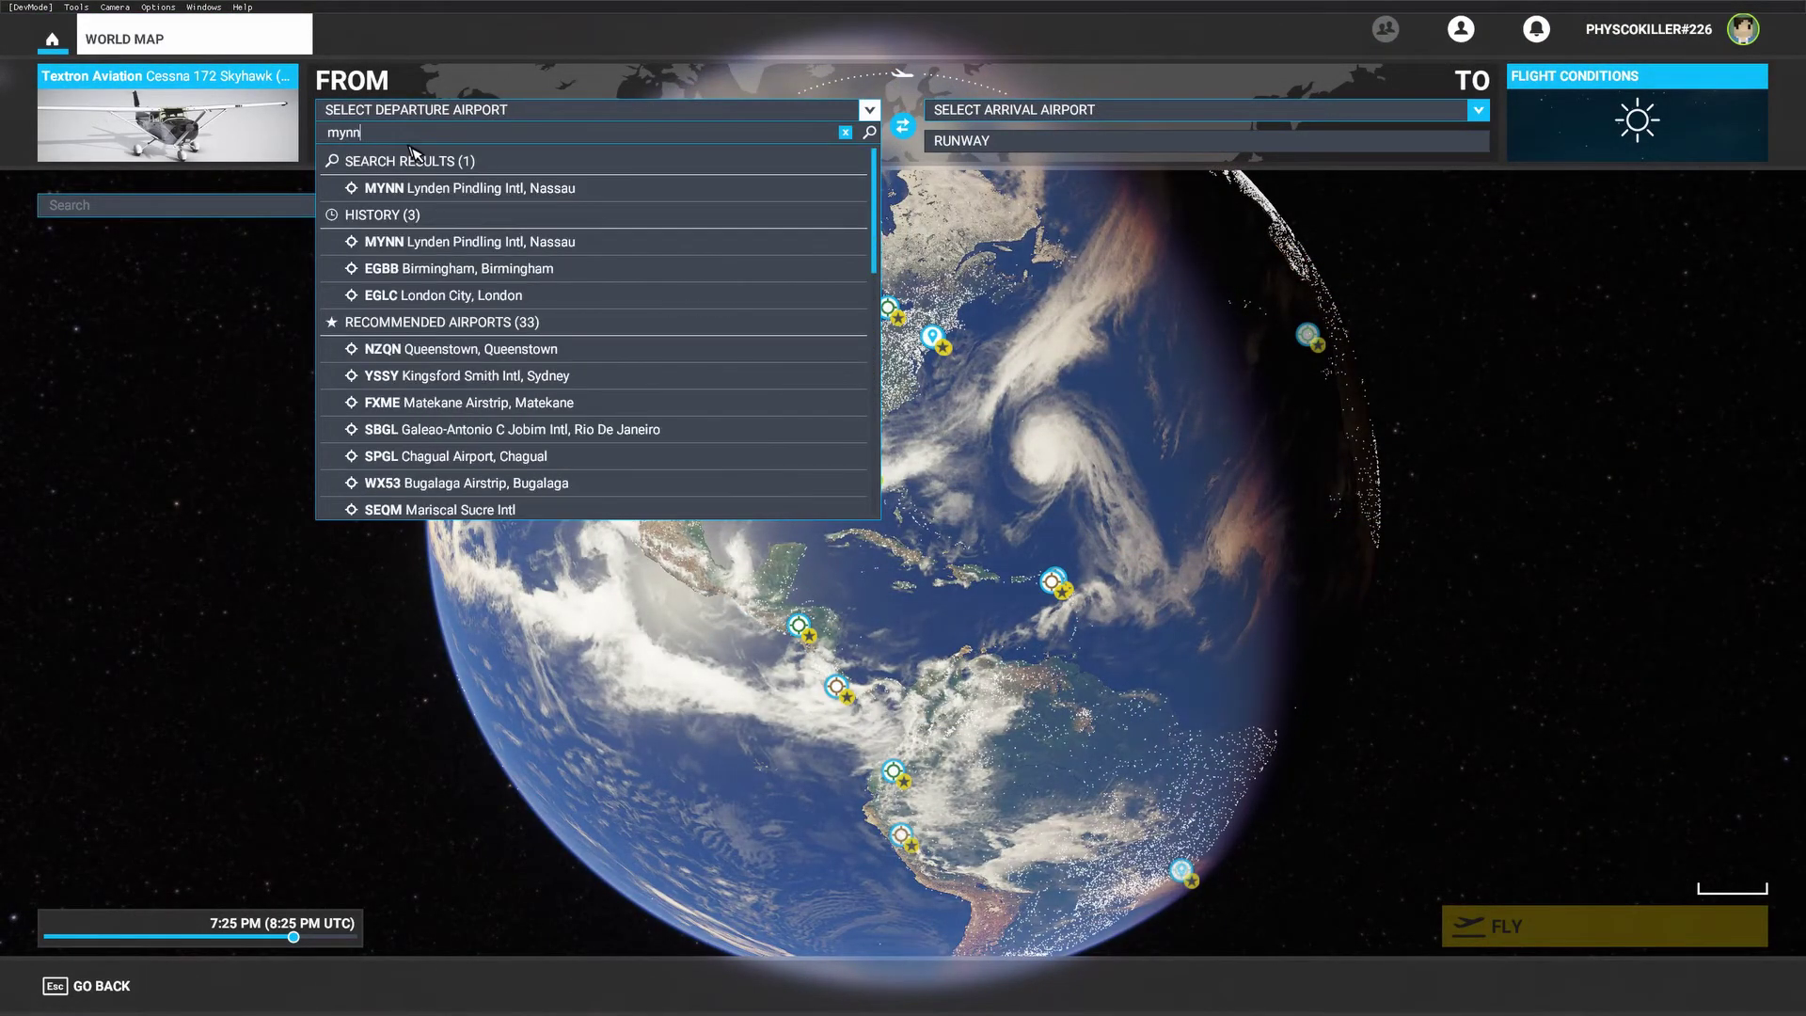
pyautogui.click(465, 188)
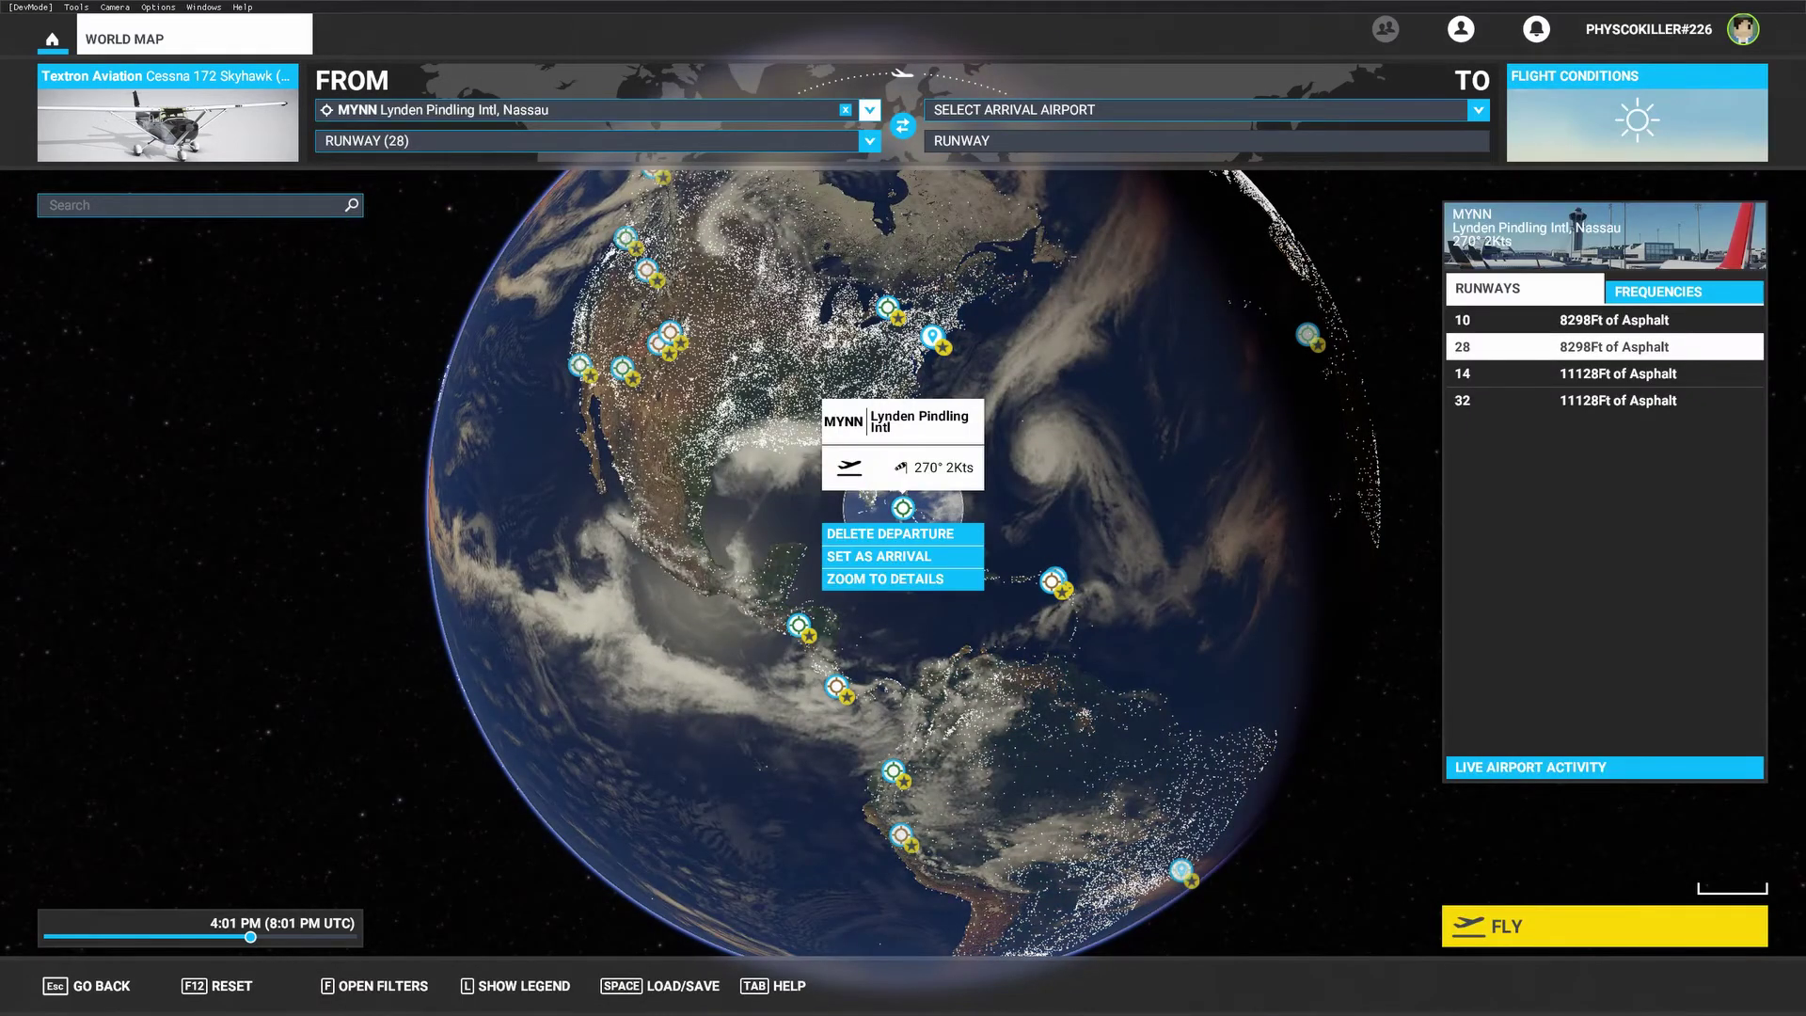
pyautogui.click(1583, 948)
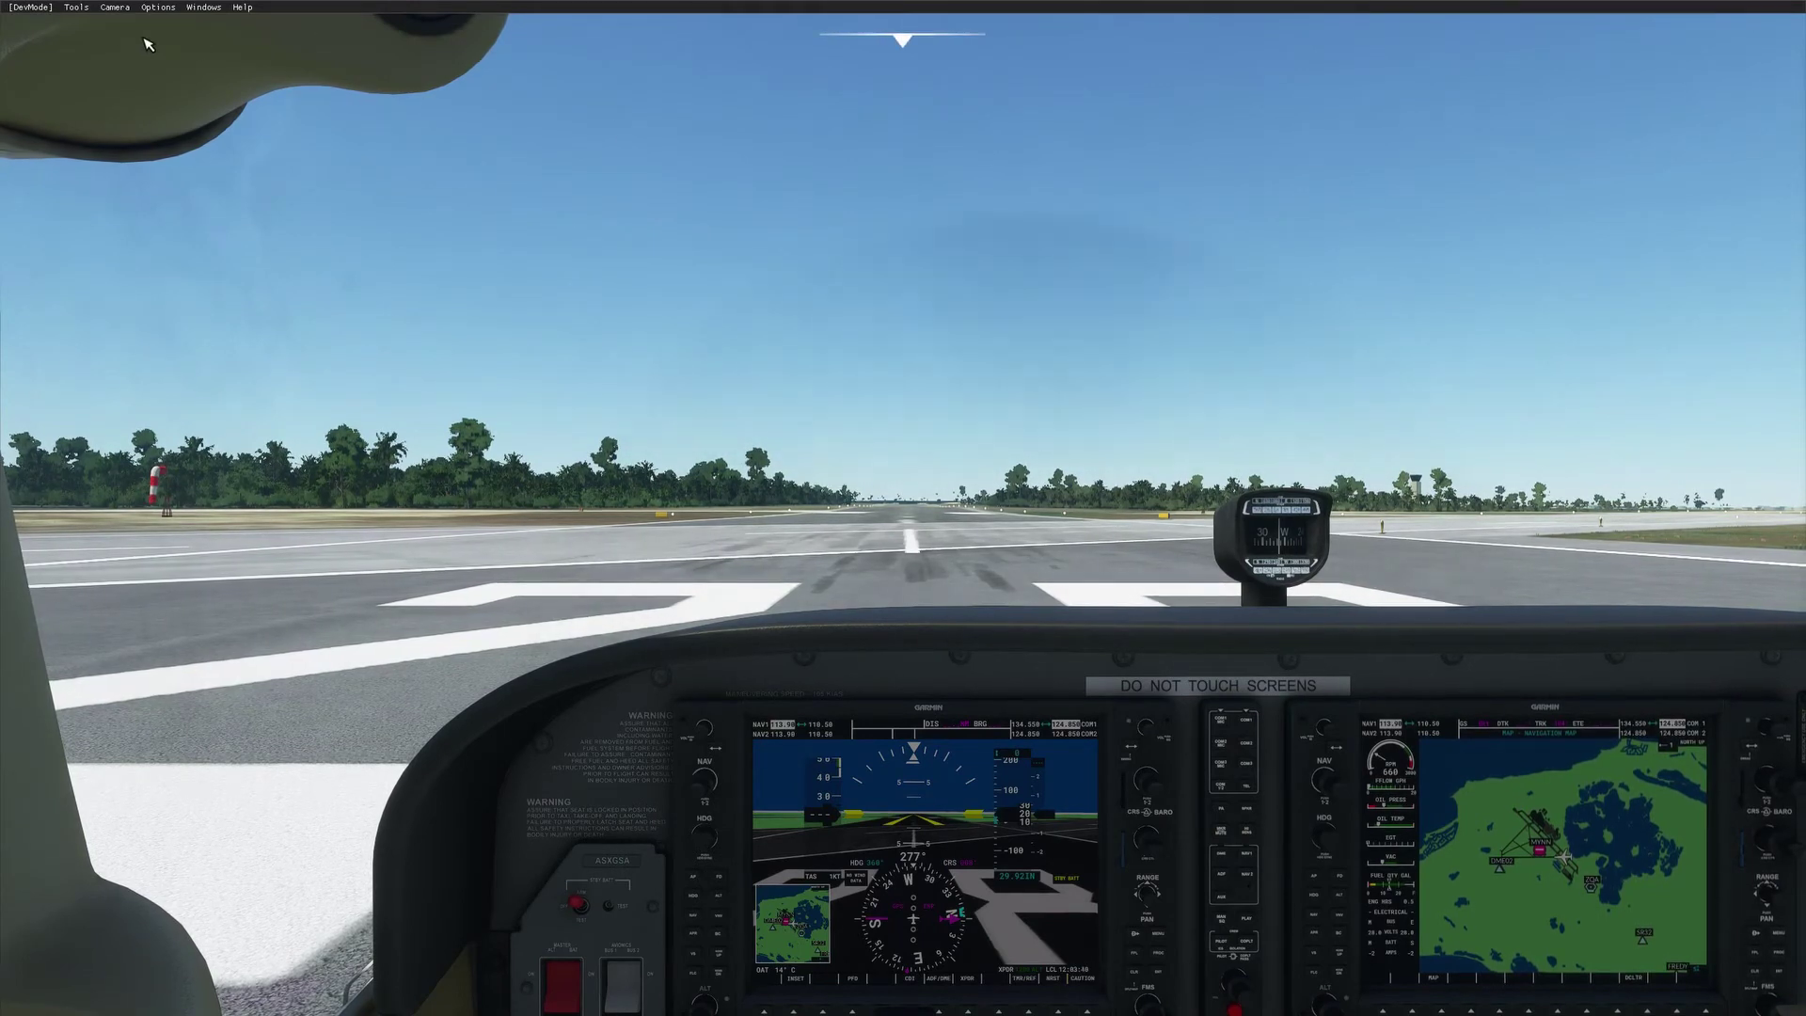
# Switch to the developer camera and try moving it sideways, forward, up and down behind the parked aircraft
pyautogui.click(117, 7)
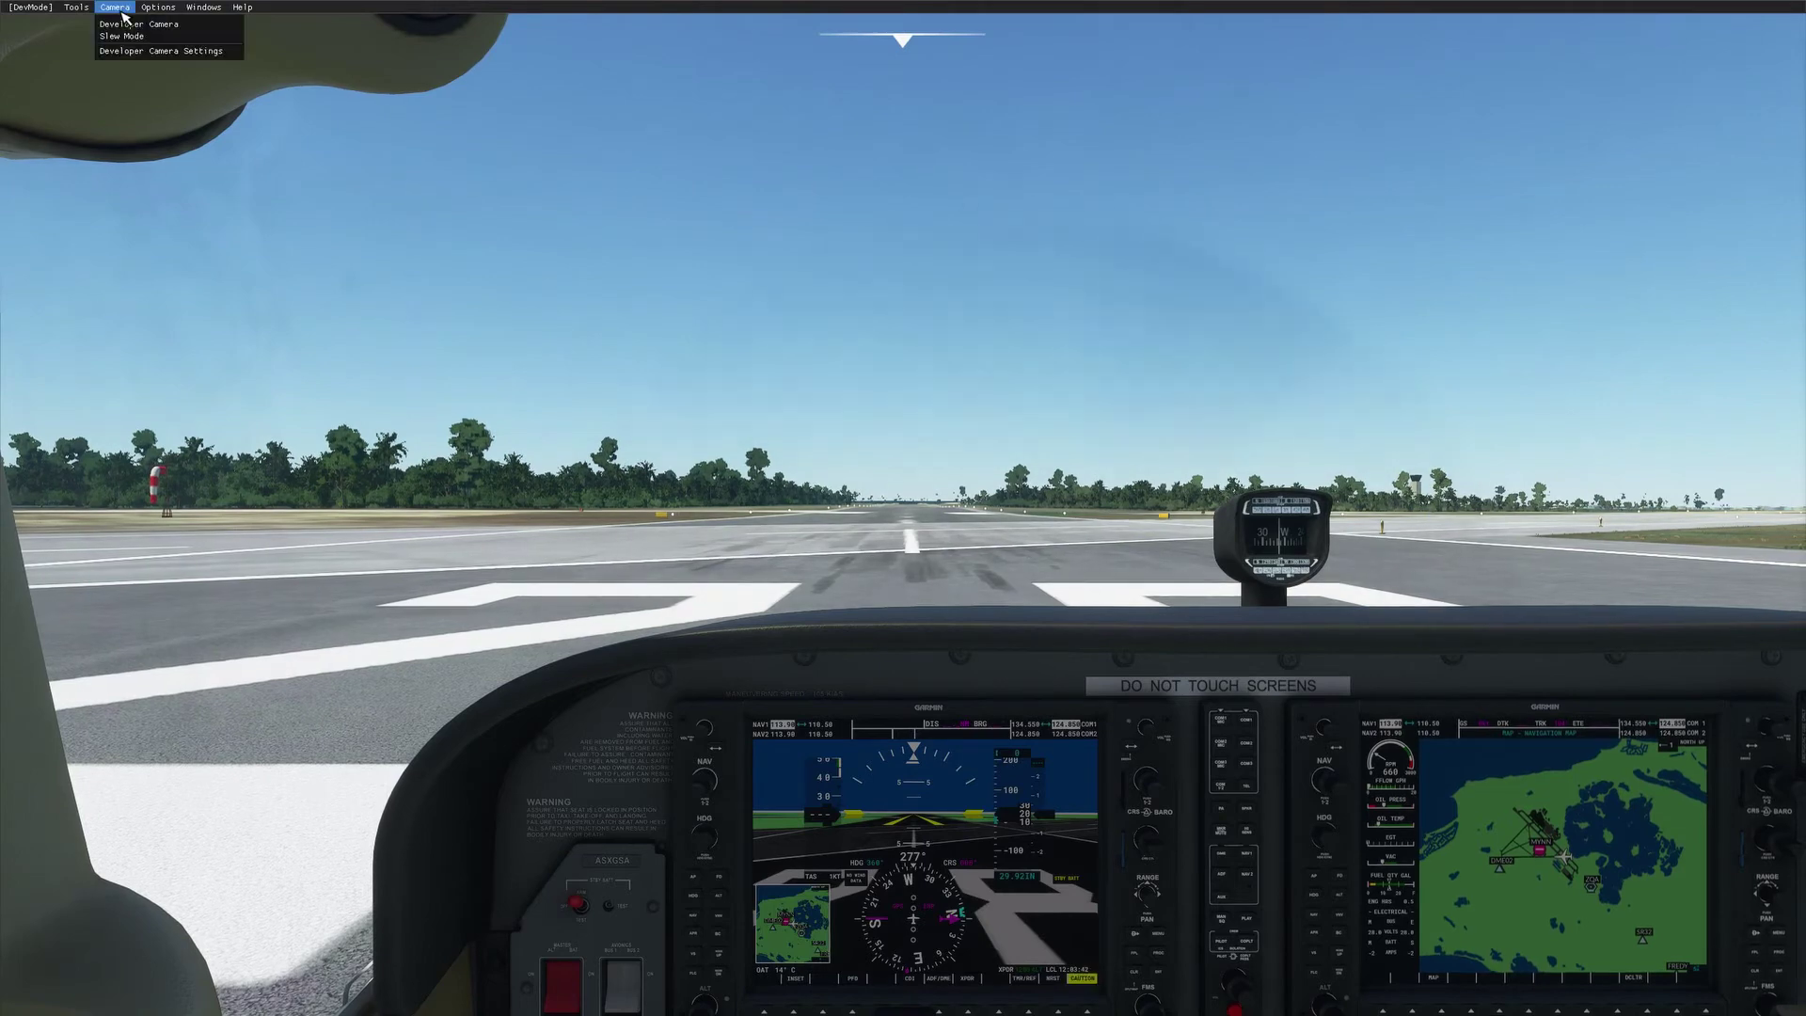
pyautogui.click(126, 25)
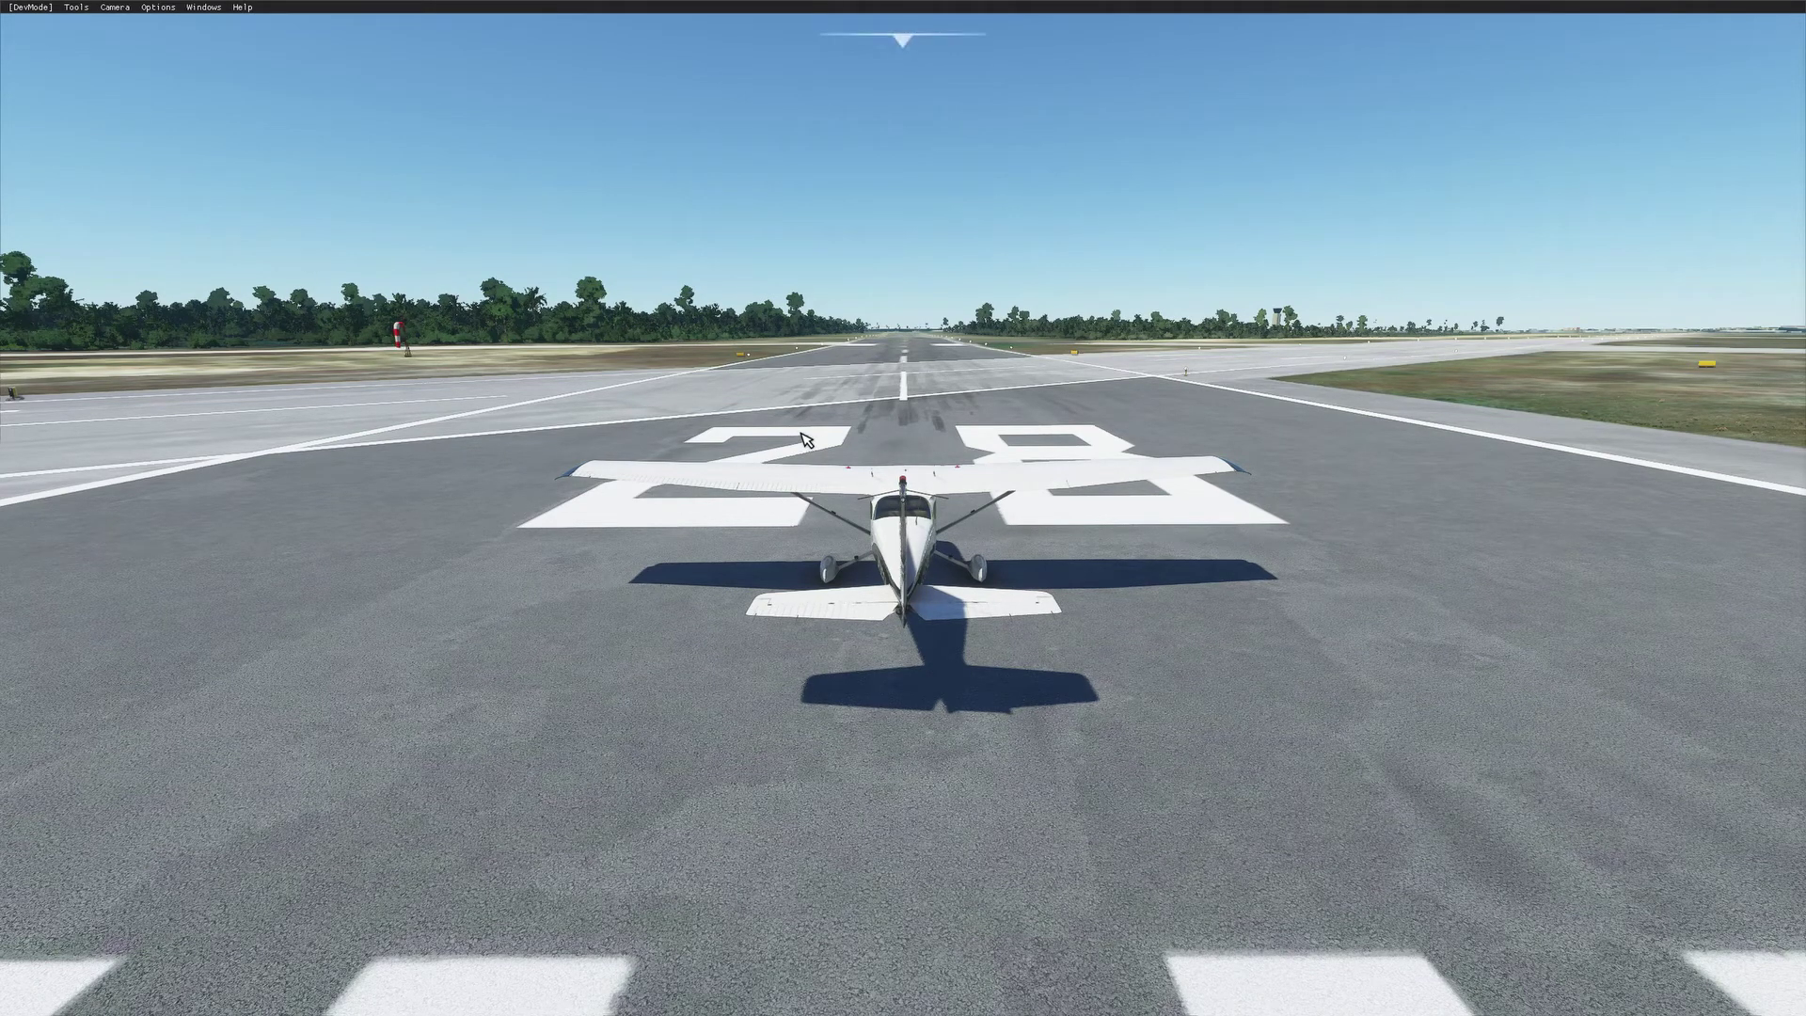
pyautogui.press('a')
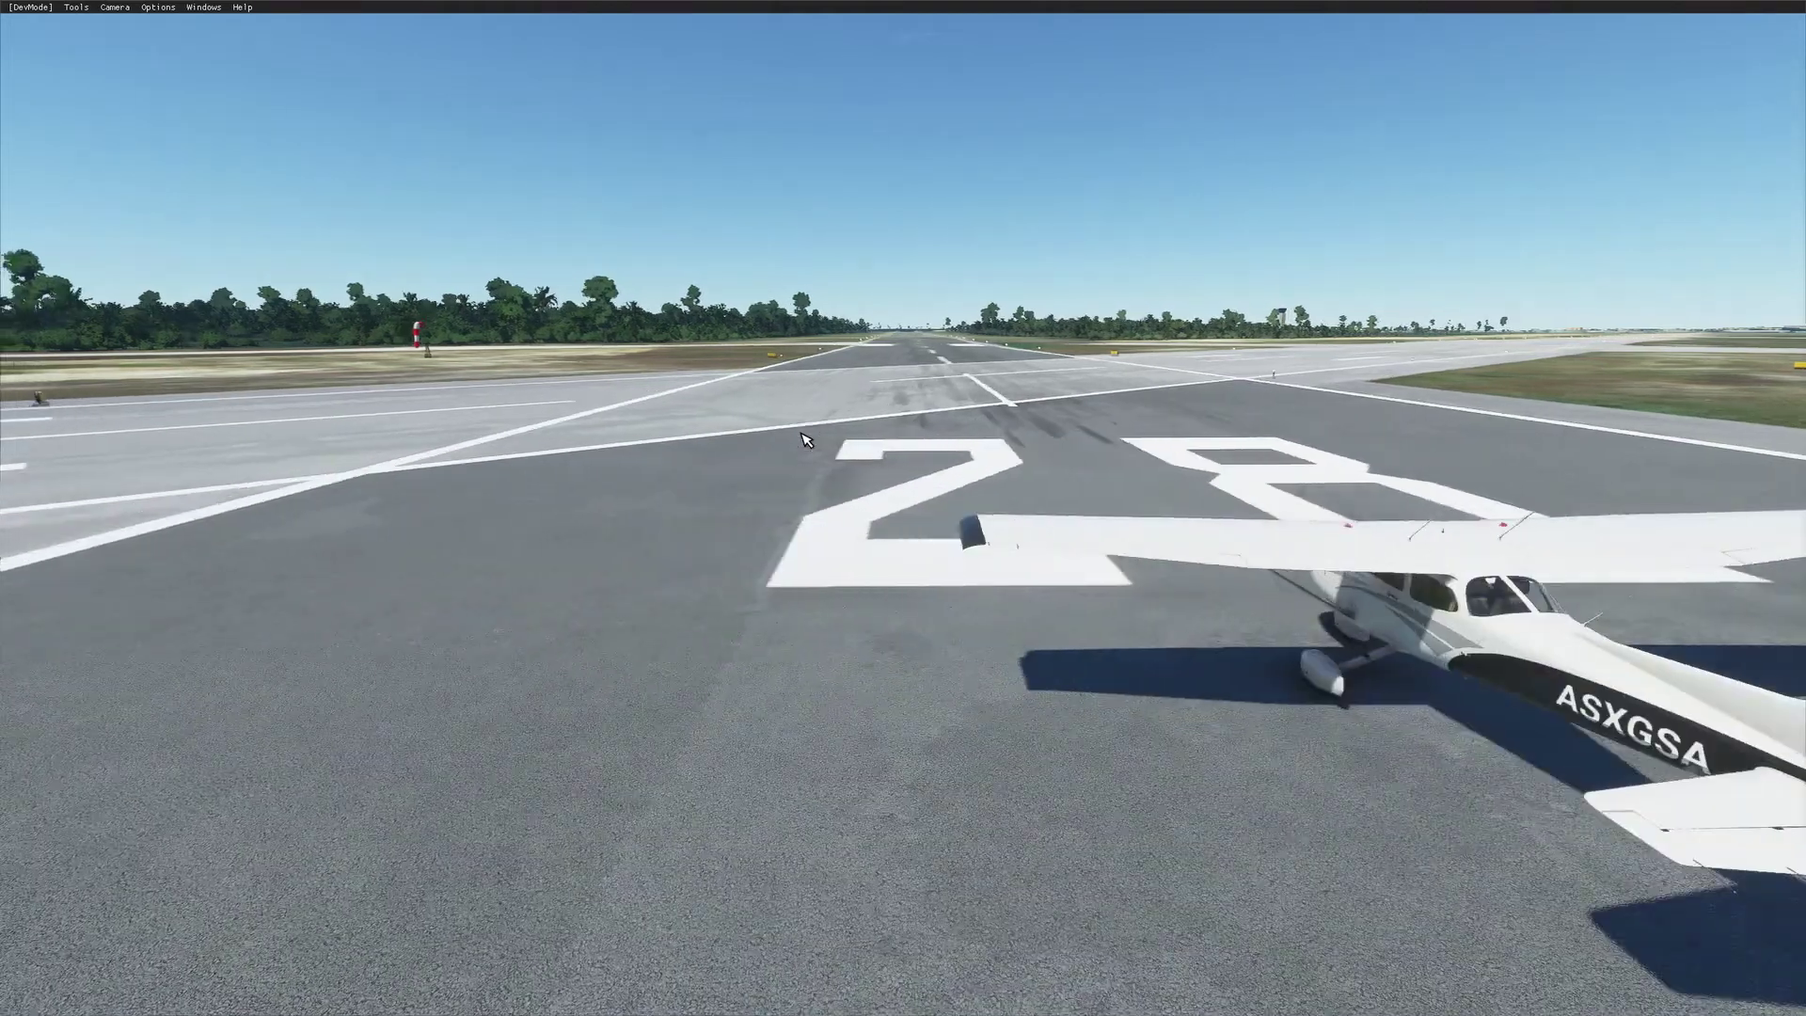
pyautogui.press('d')
pyautogui.press('w')
pyautogui.press('r')
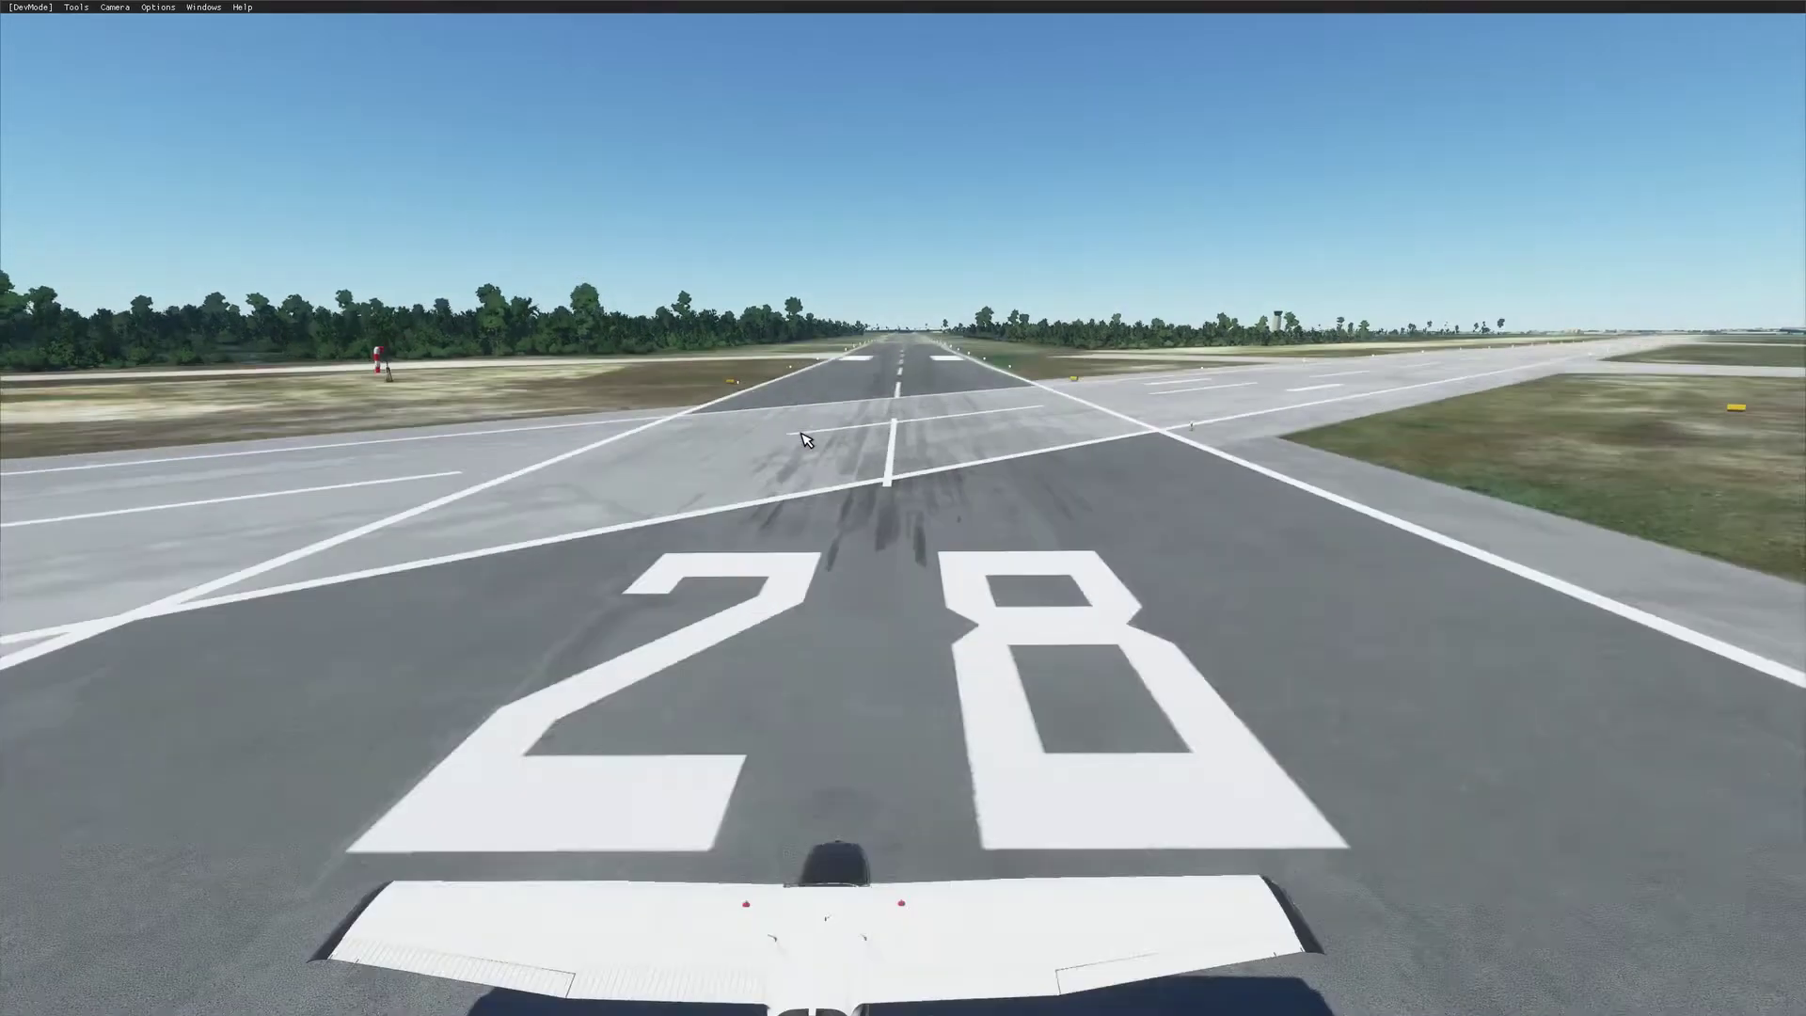
pyautogui.press('f')
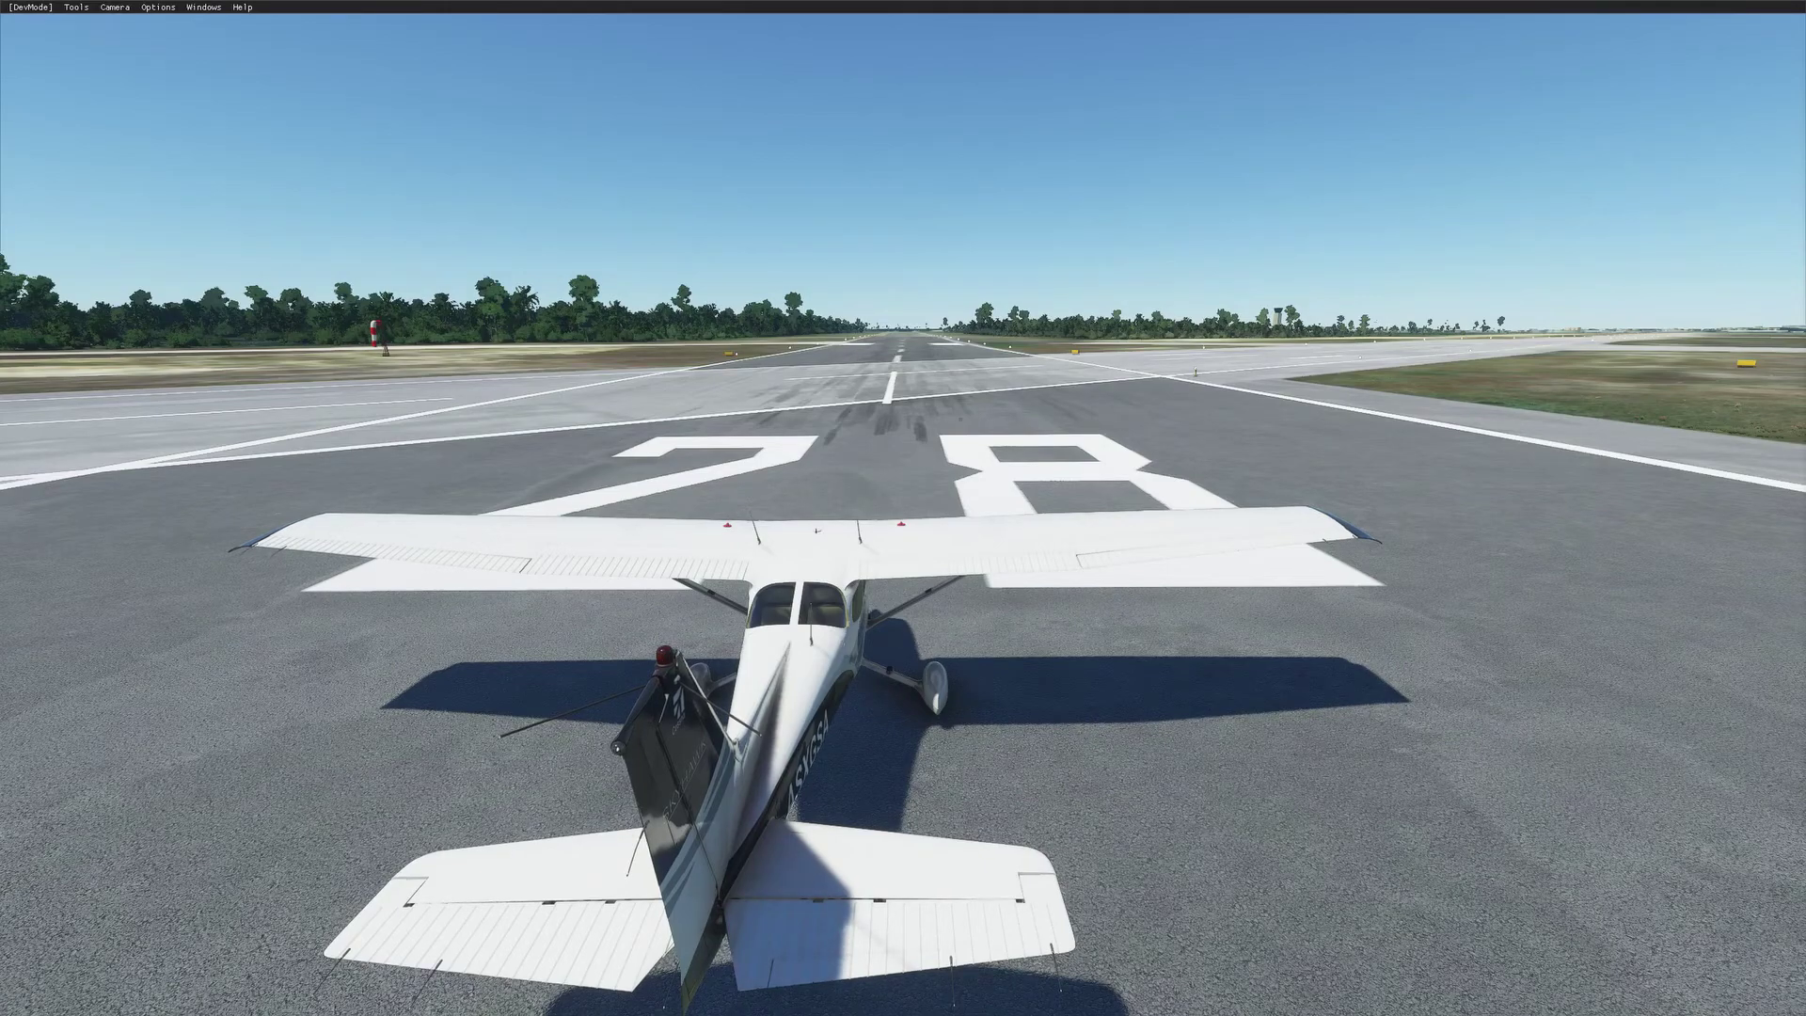
# Turn the developer camera to view the aircraft from the front and examine it from several distances above the runway
pyautogui.moveTo(578, 500); pyautogui.dragTo(830, 542)
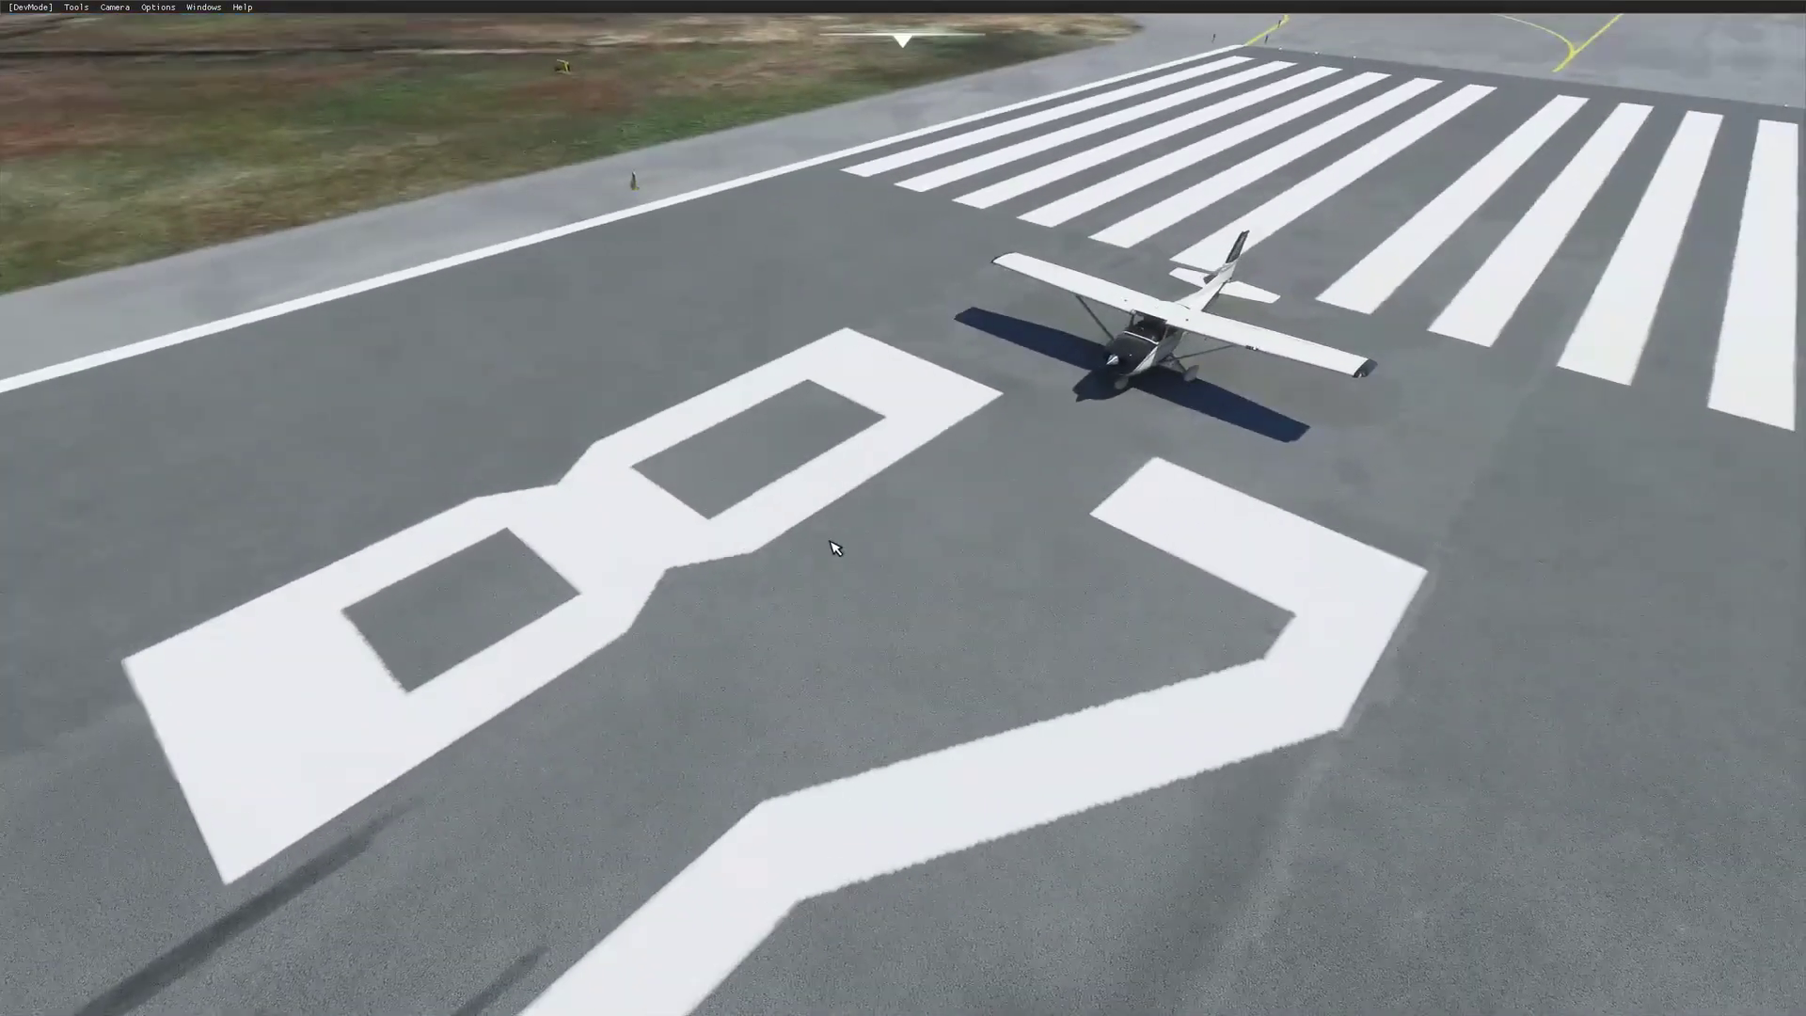
pyautogui.press('s')
pyautogui.press('a')
pyautogui.press('w')
pyautogui.press('d')
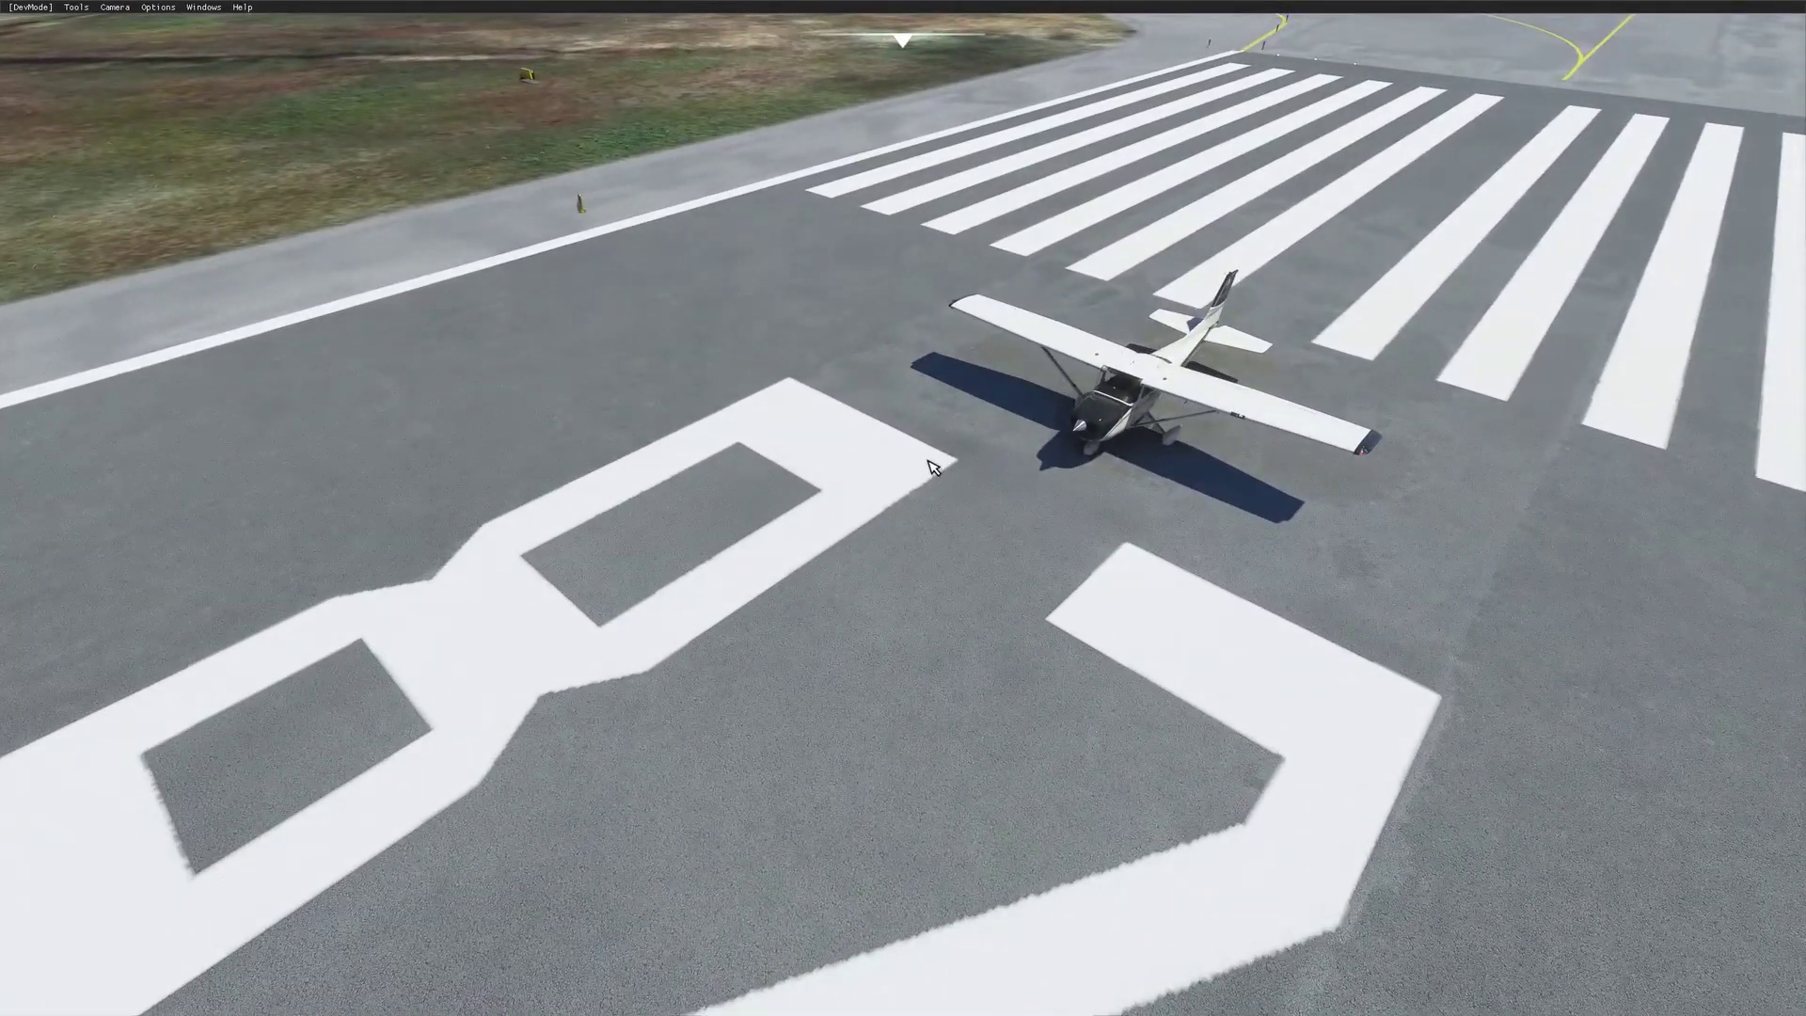
pyautogui.press('s')
pyautogui.press('w')
pyautogui.press('s')
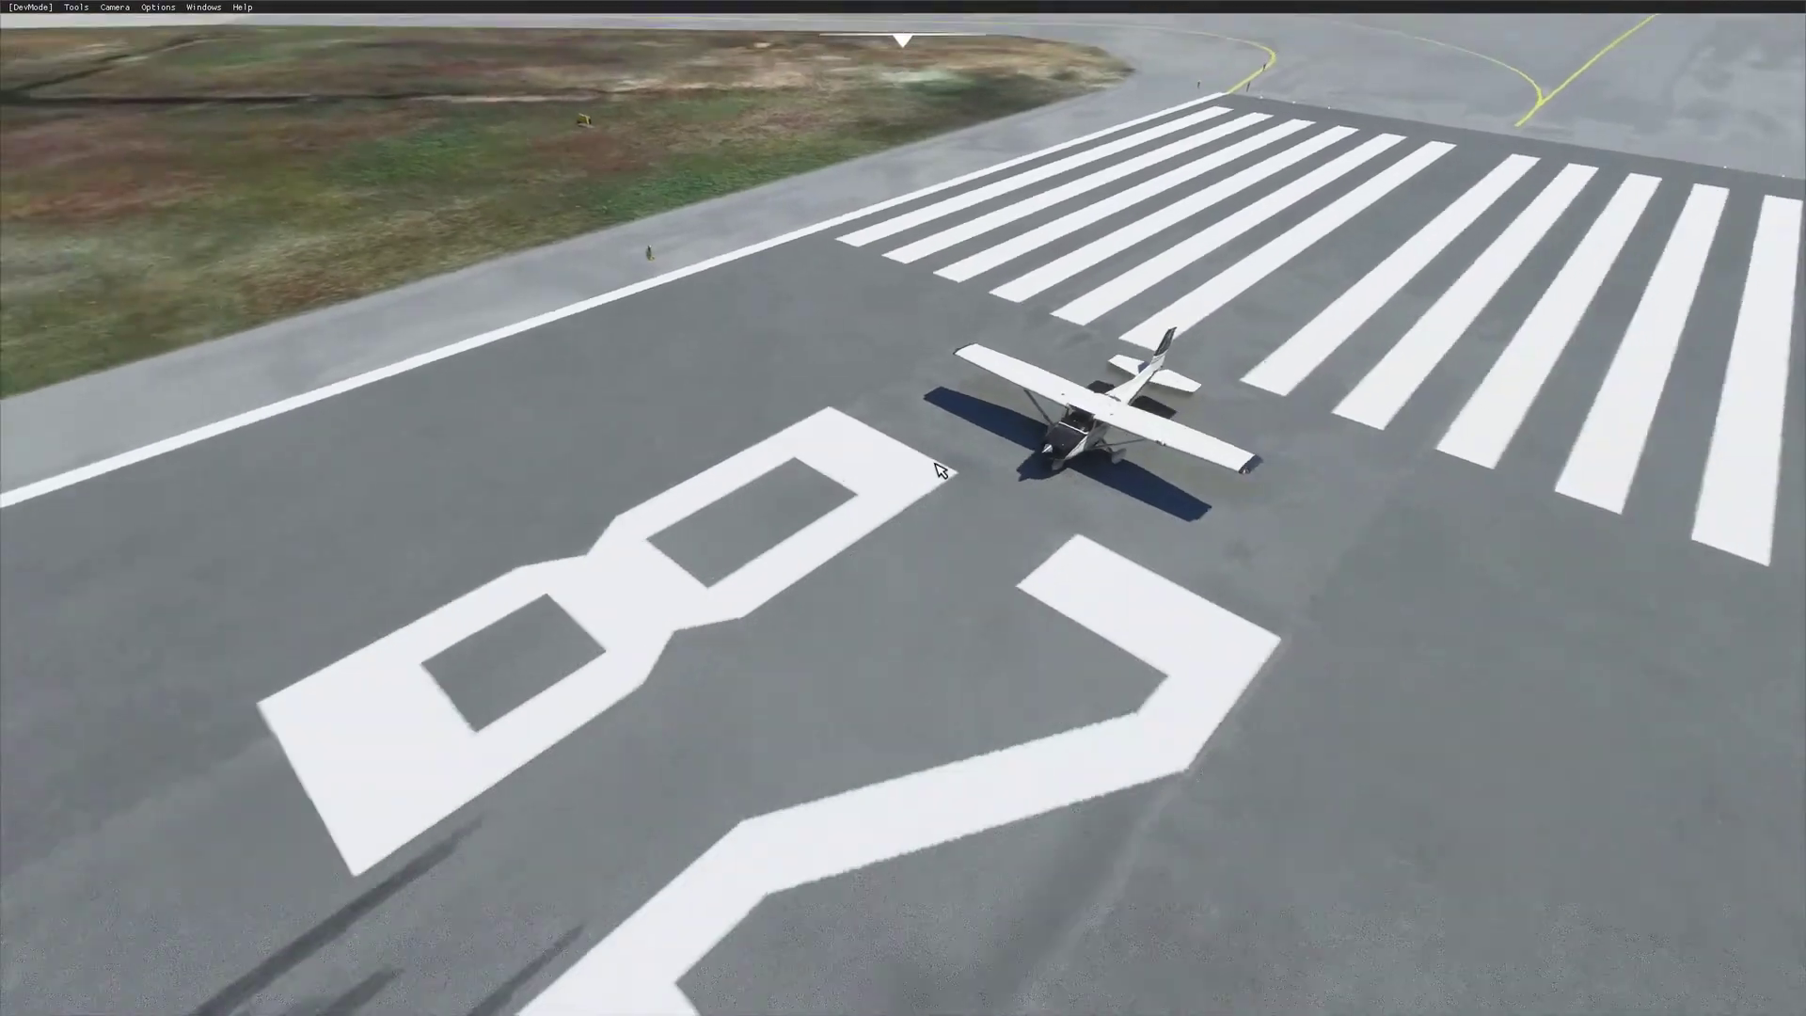
# Move the developer camera back and forth near the aircraft, swing around to its other side and pull back above the runway numbers
pyautogui.press('s')
pyautogui.press('w')
pyautogui.press('w')
pyautogui.press('s')
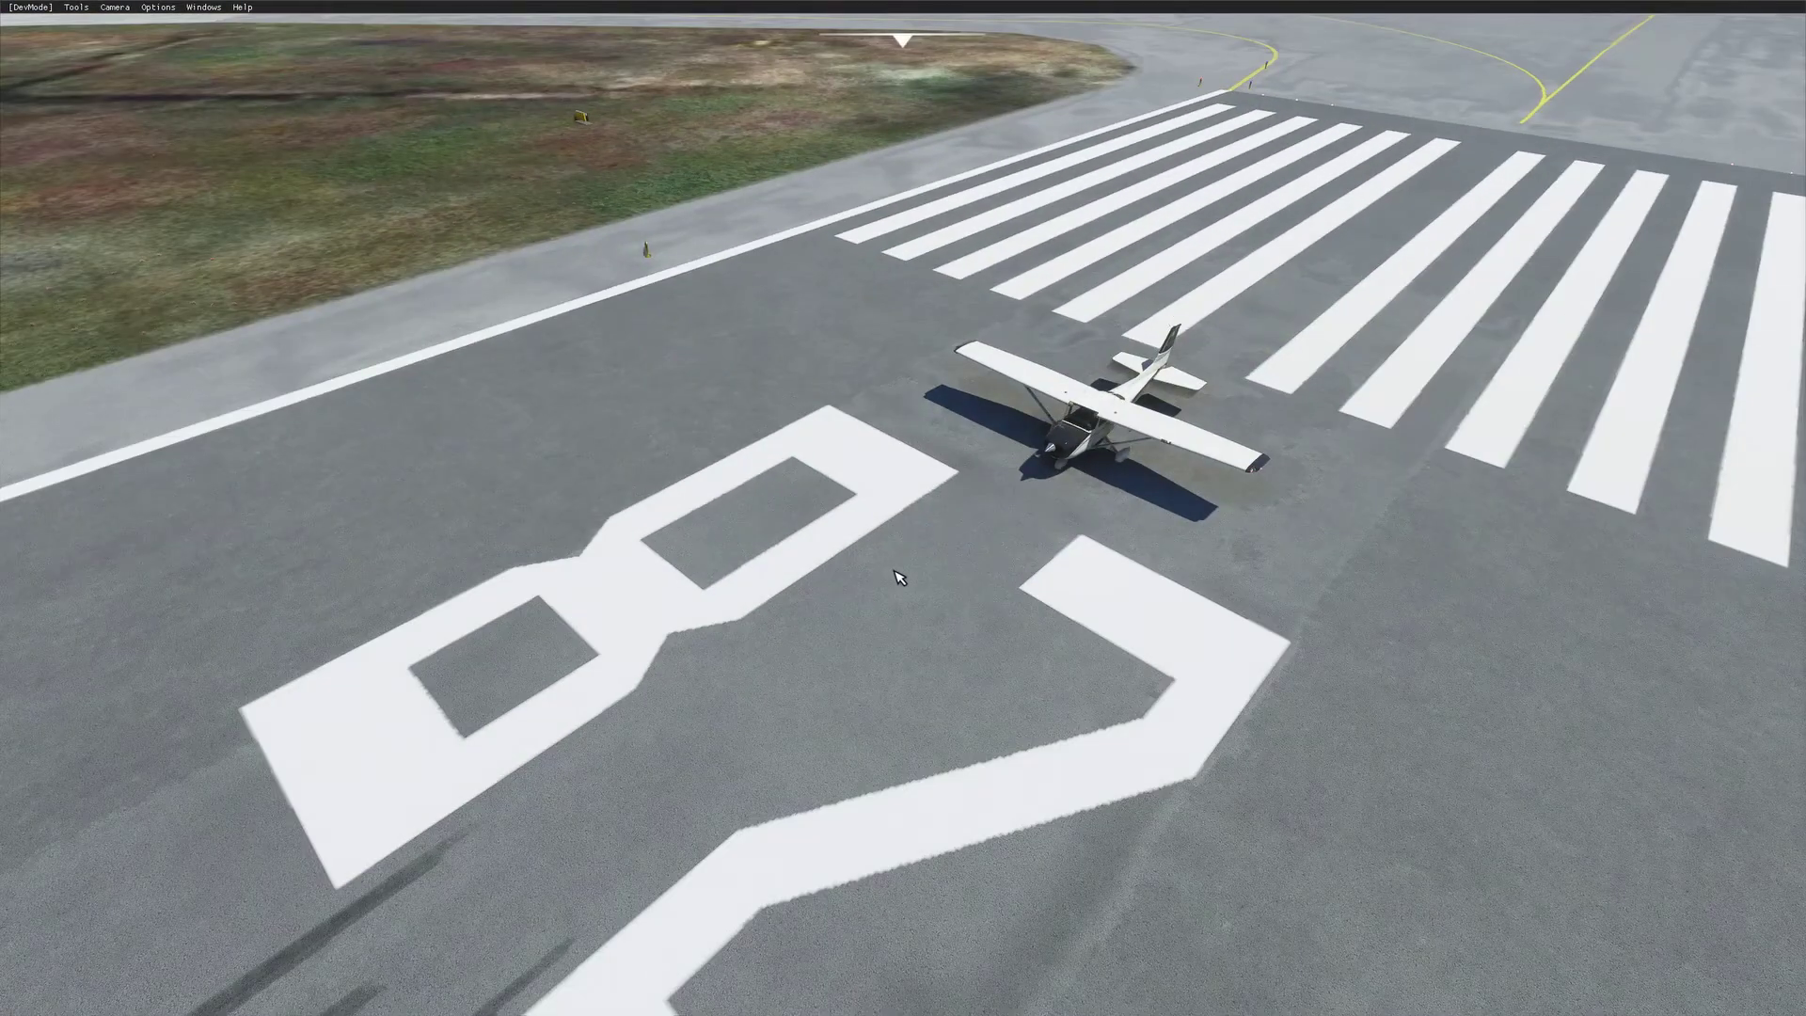
pyautogui.press('w')
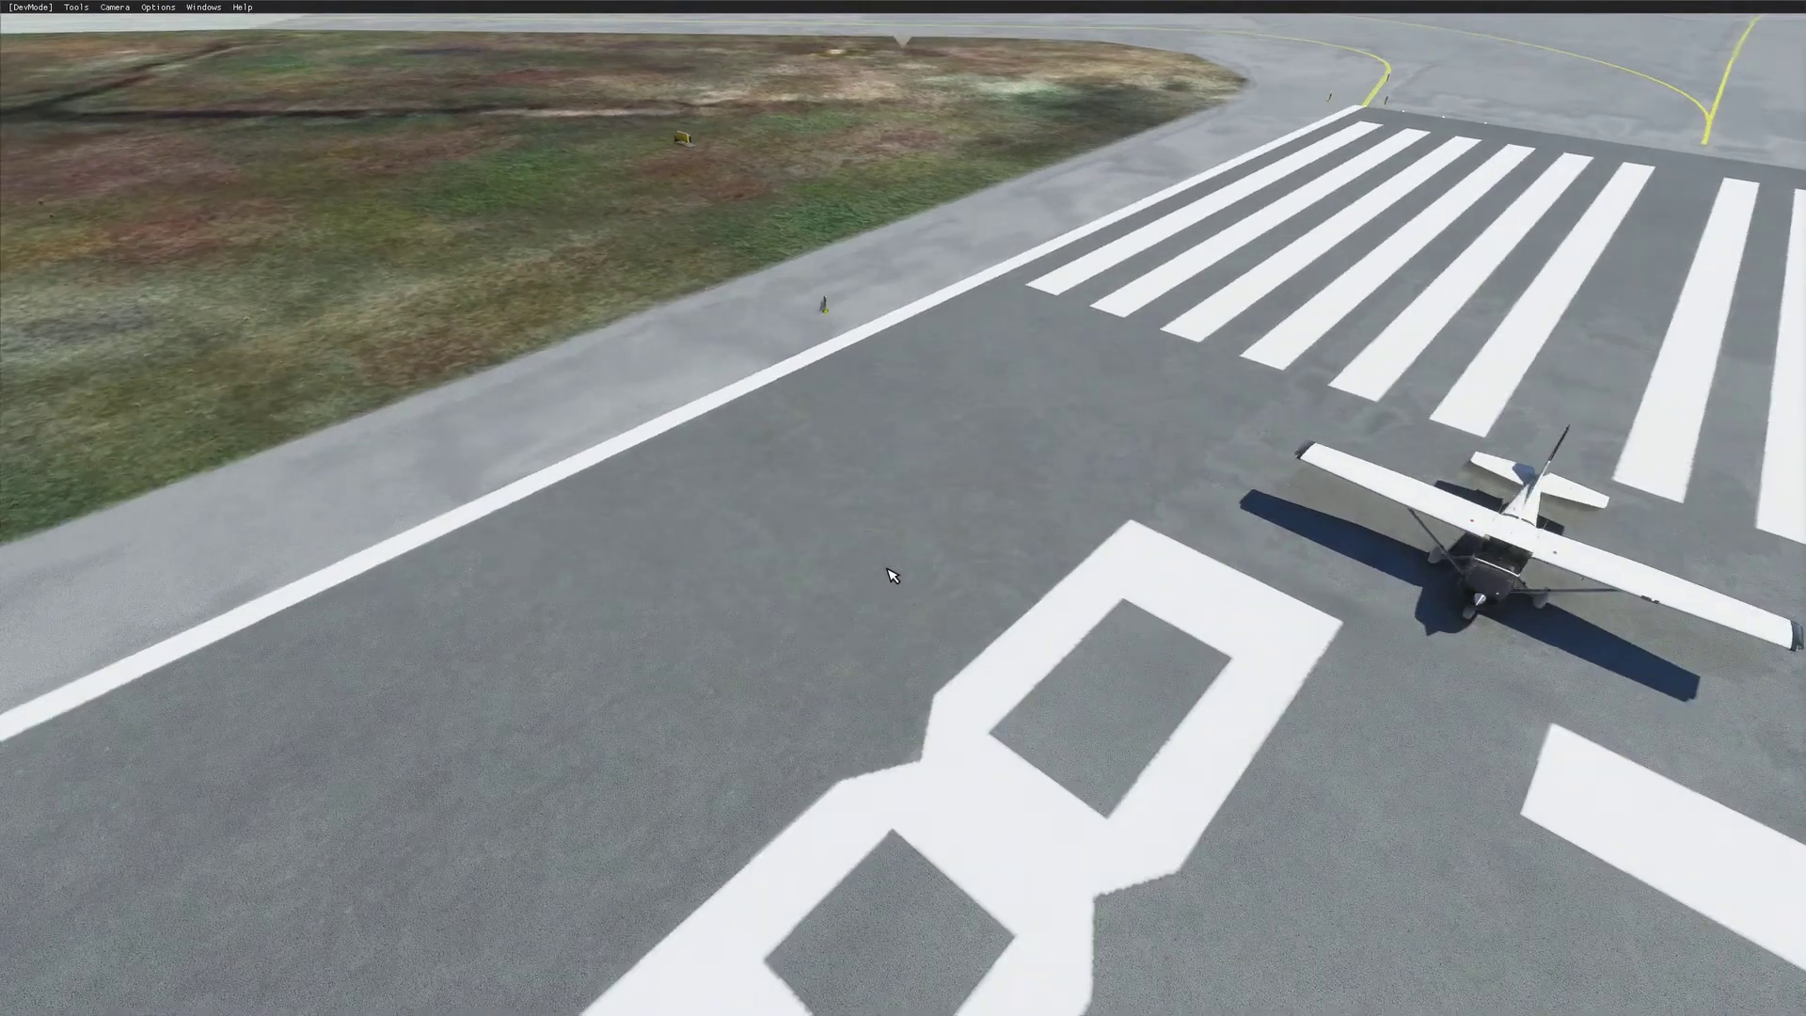
pyautogui.press('s')
pyautogui.press('w')
pyautogui.moveTo(898, 590); pyautogui.dragTo(1011, 592)
pyautogui.scroll(-2, 1019, 571)
pyautogui.scroll(1, 1014, 565)
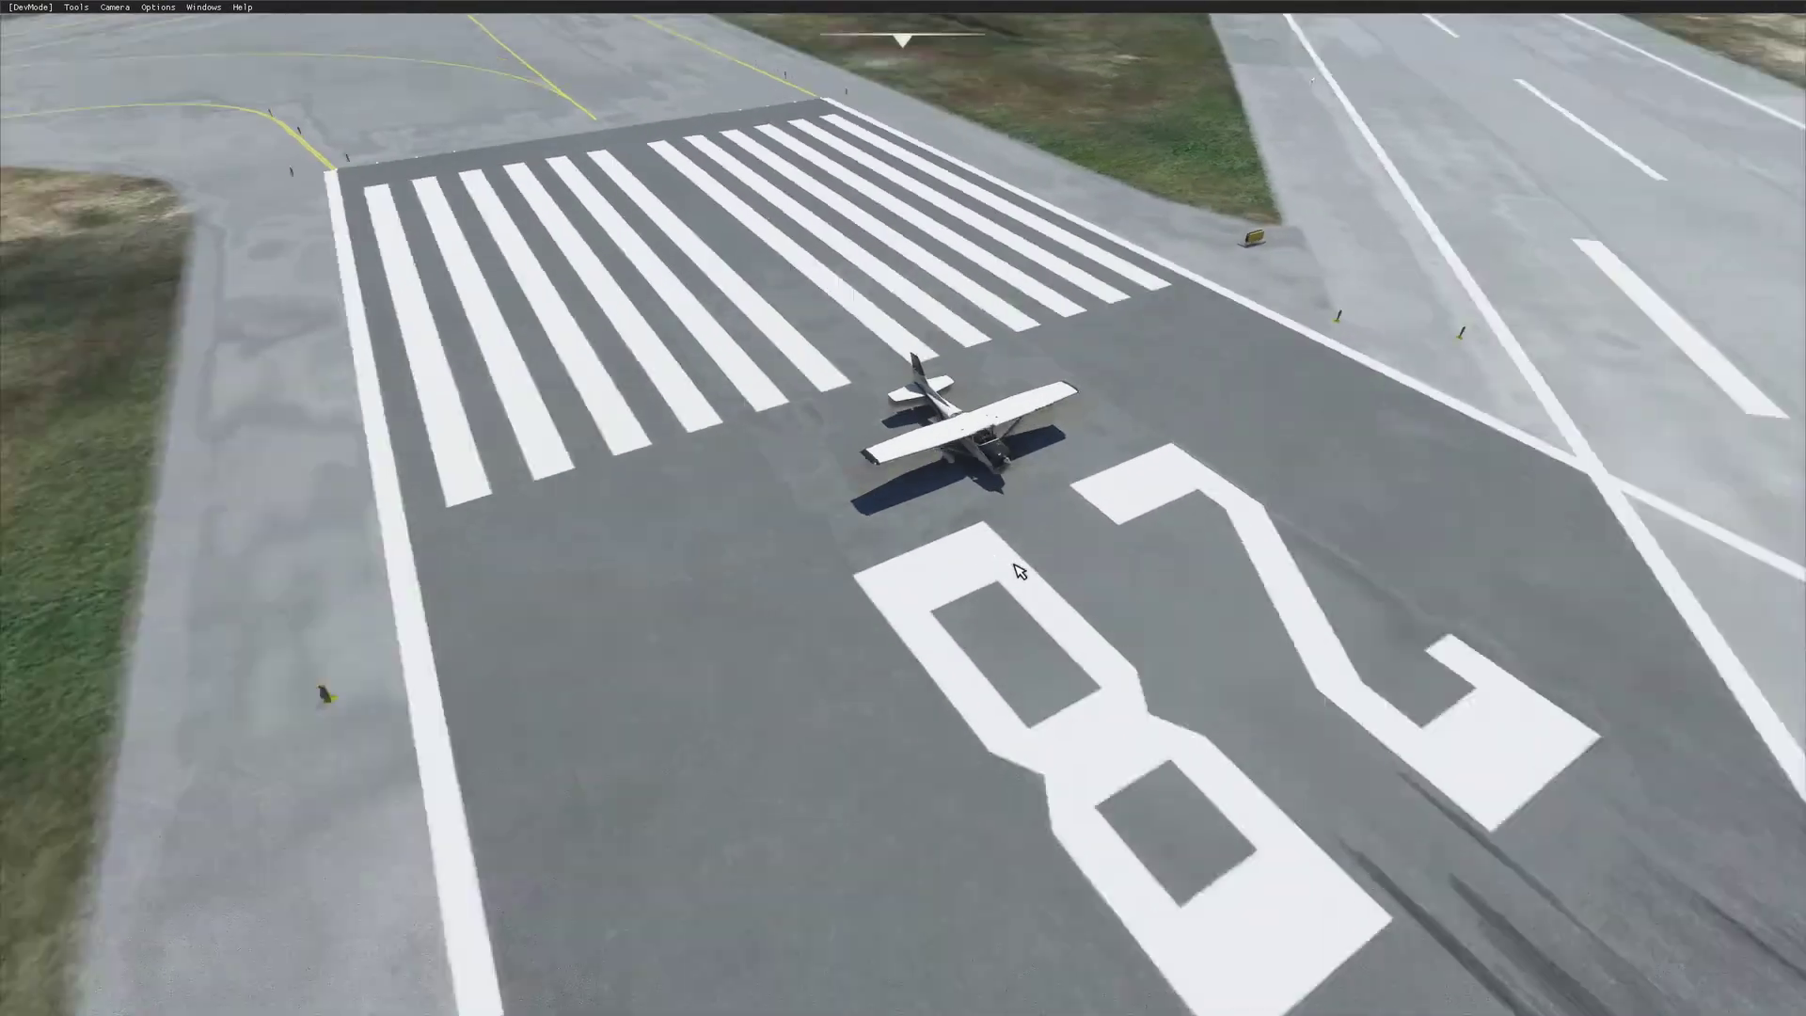
pyautogui.scroll(-3, 1015, 565)
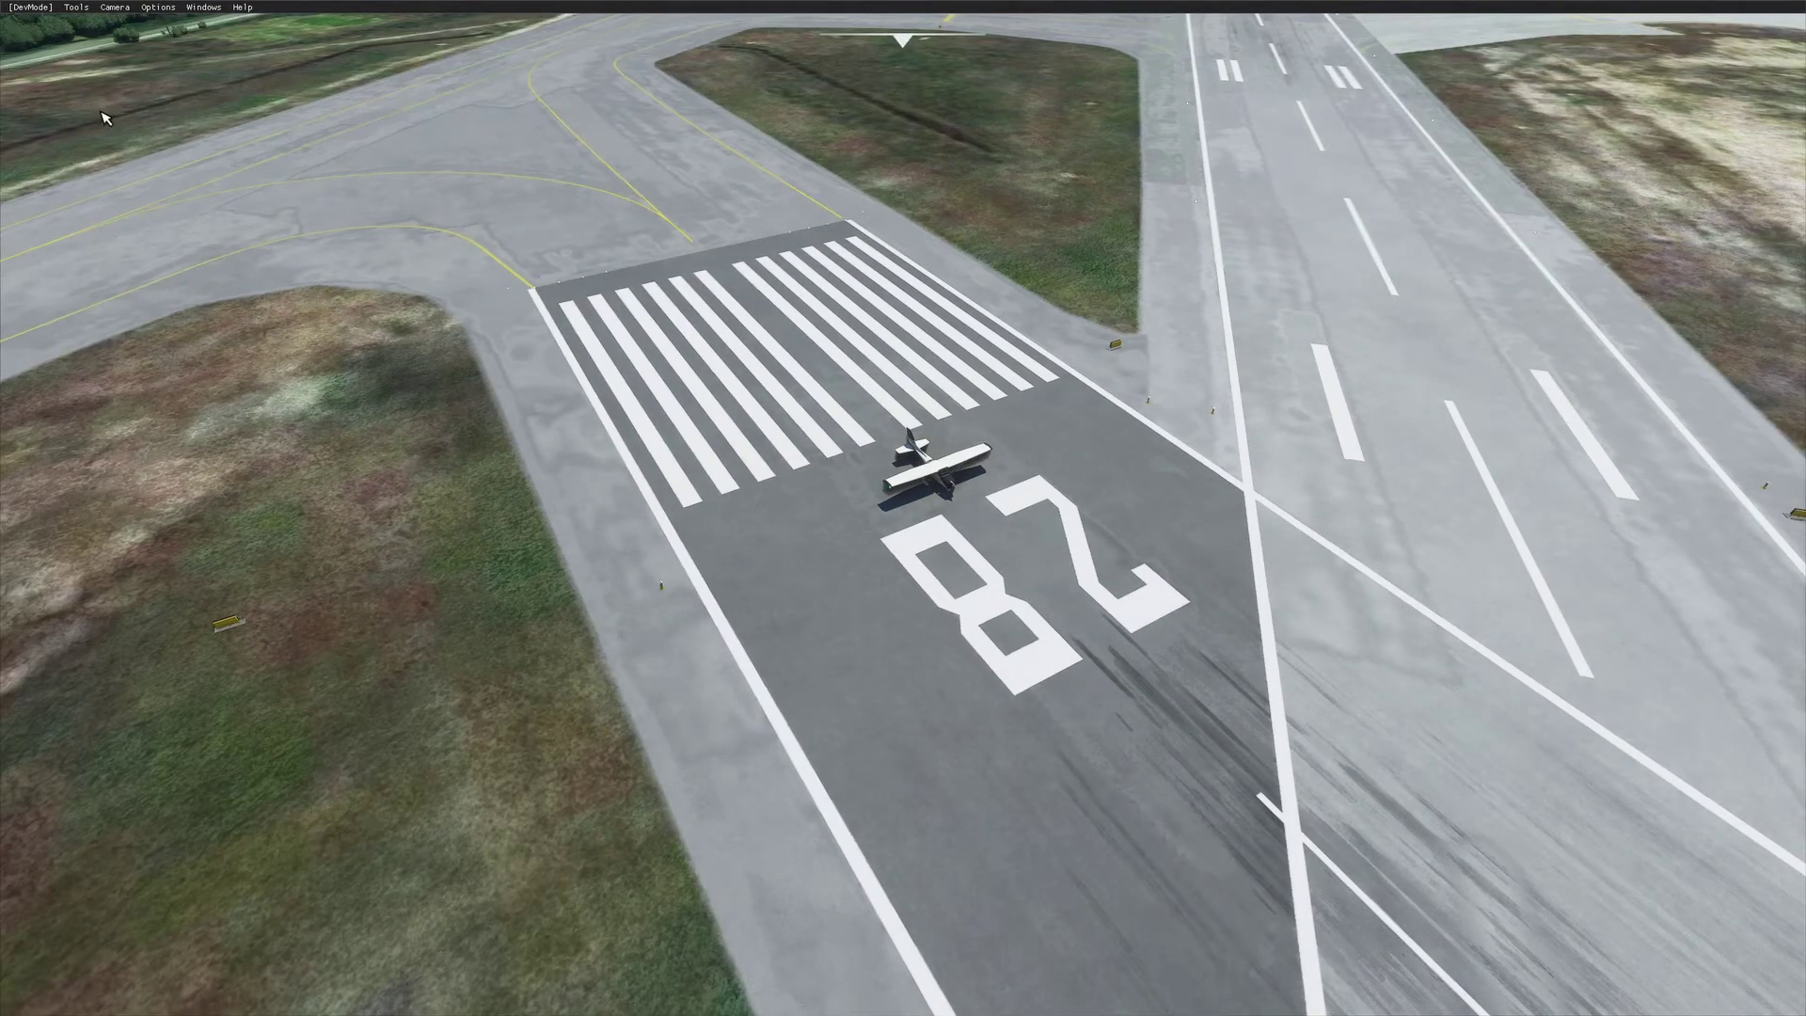
# Open the AirportProject.xml project from the SimpleAirport folder in the MSFS SDK samples
pyautogui.click(44, 13)
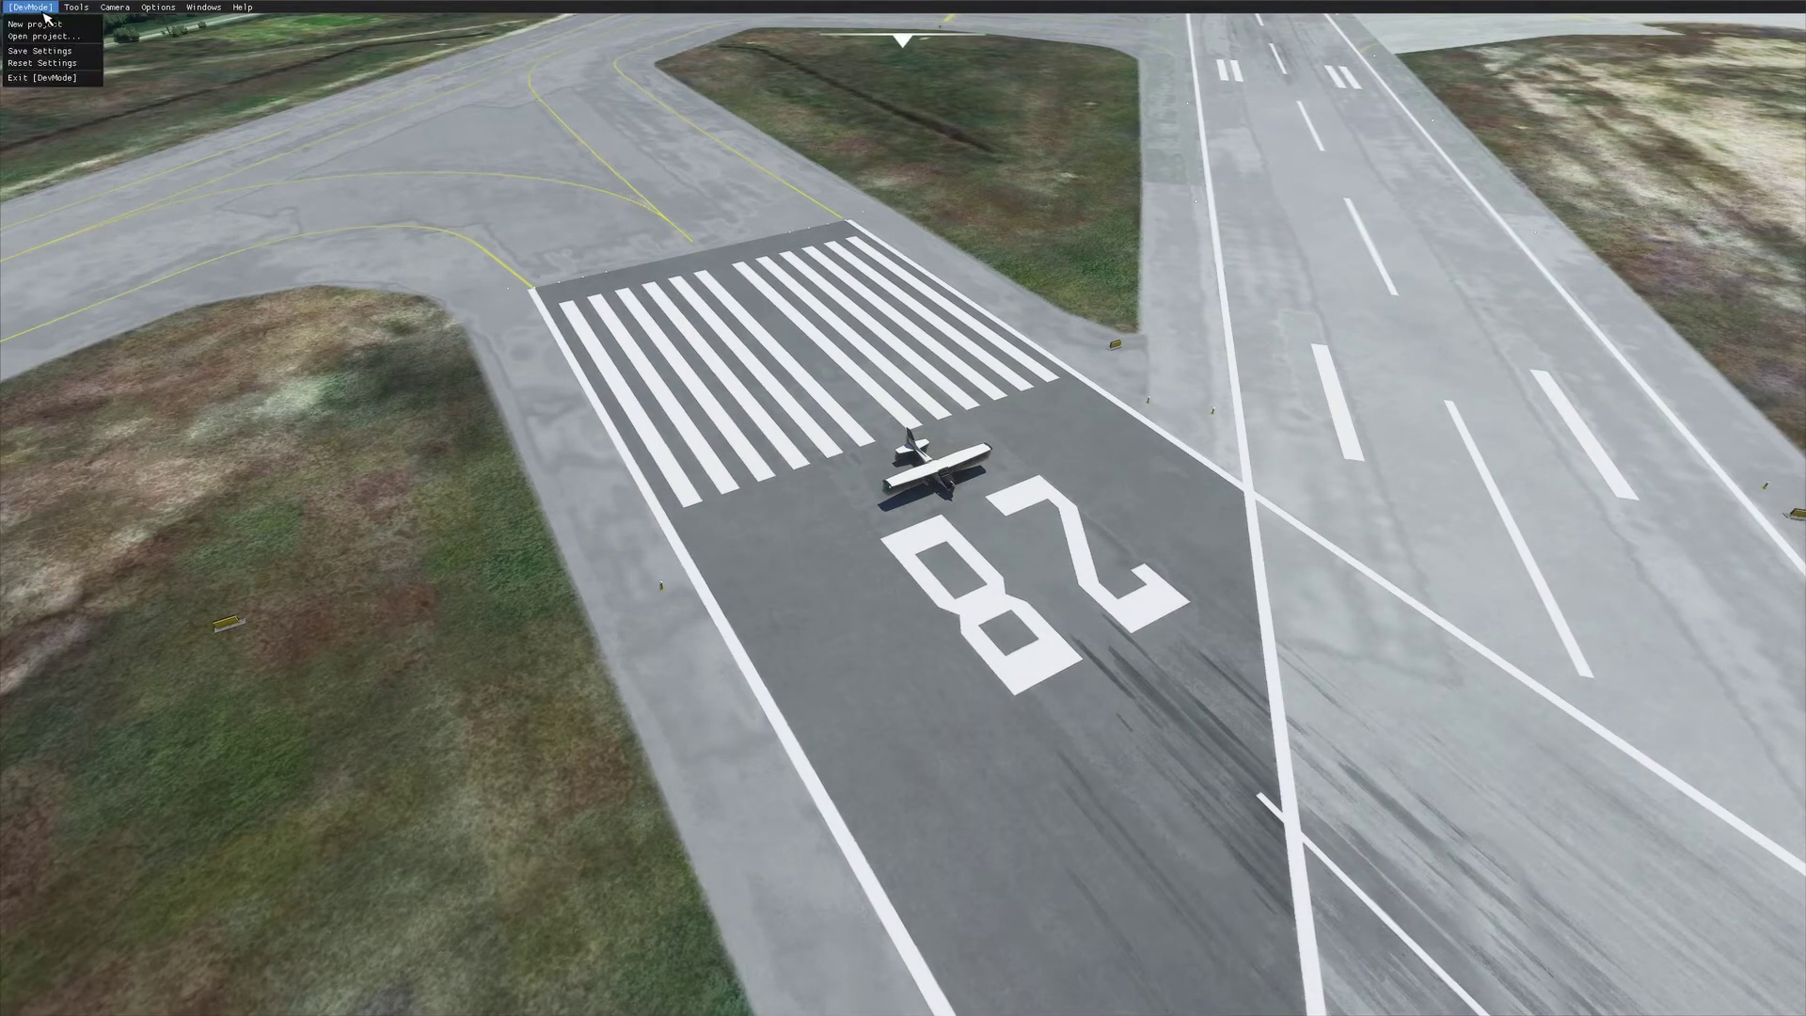
pyautogui.click(44, 36)
pyautogui.click(541, 525)
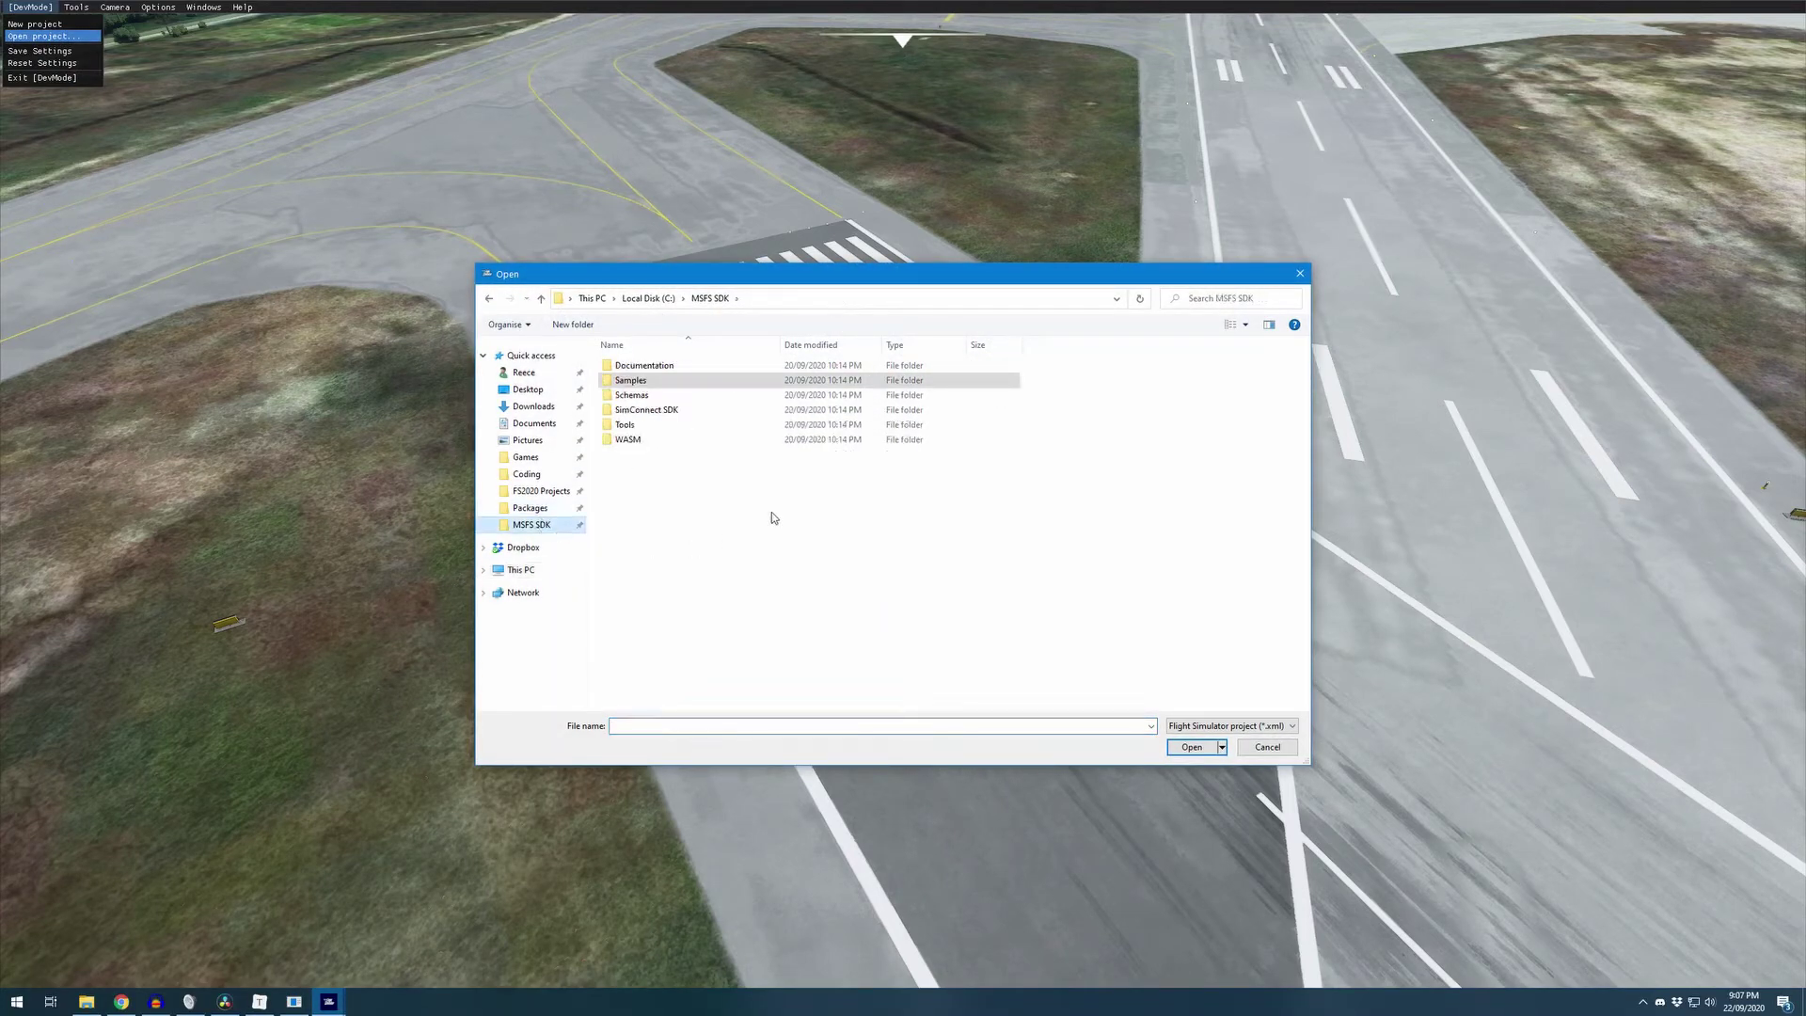
pyautogui.doubleClick(659, 383)
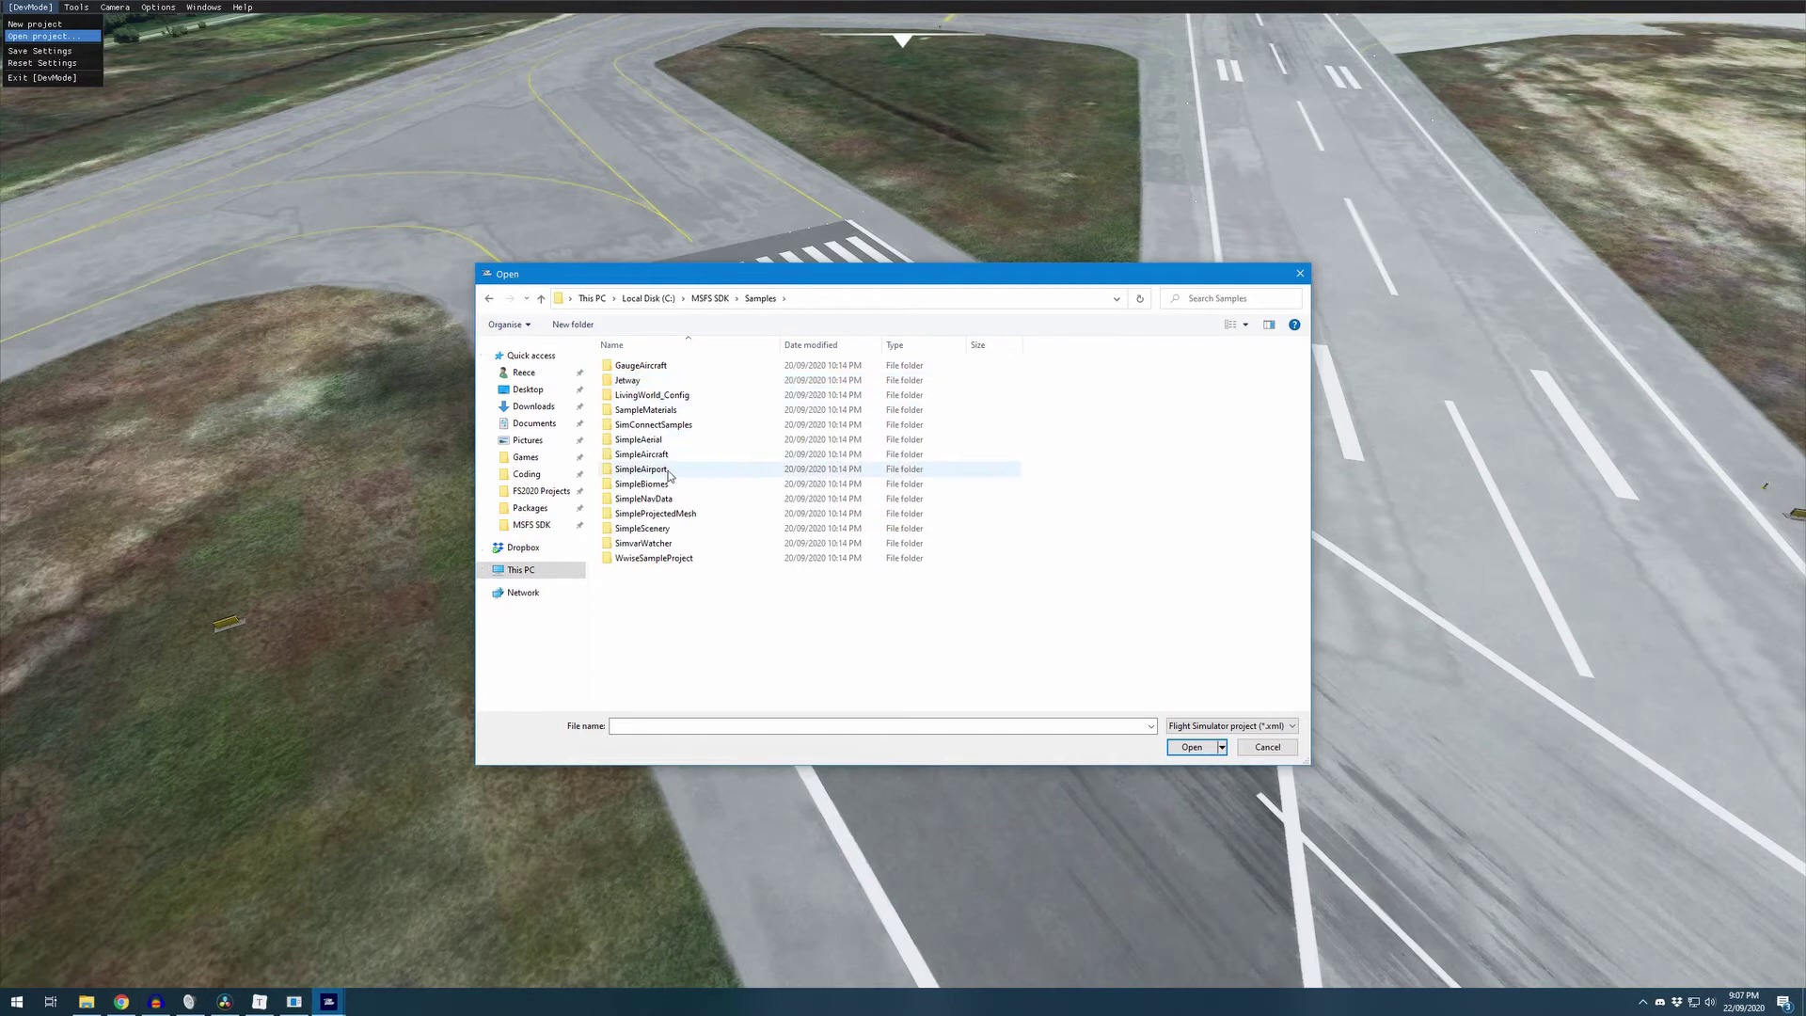
pyautogui.doubleClick(668, 472)
pyautogui.doubleClick(647, 395)
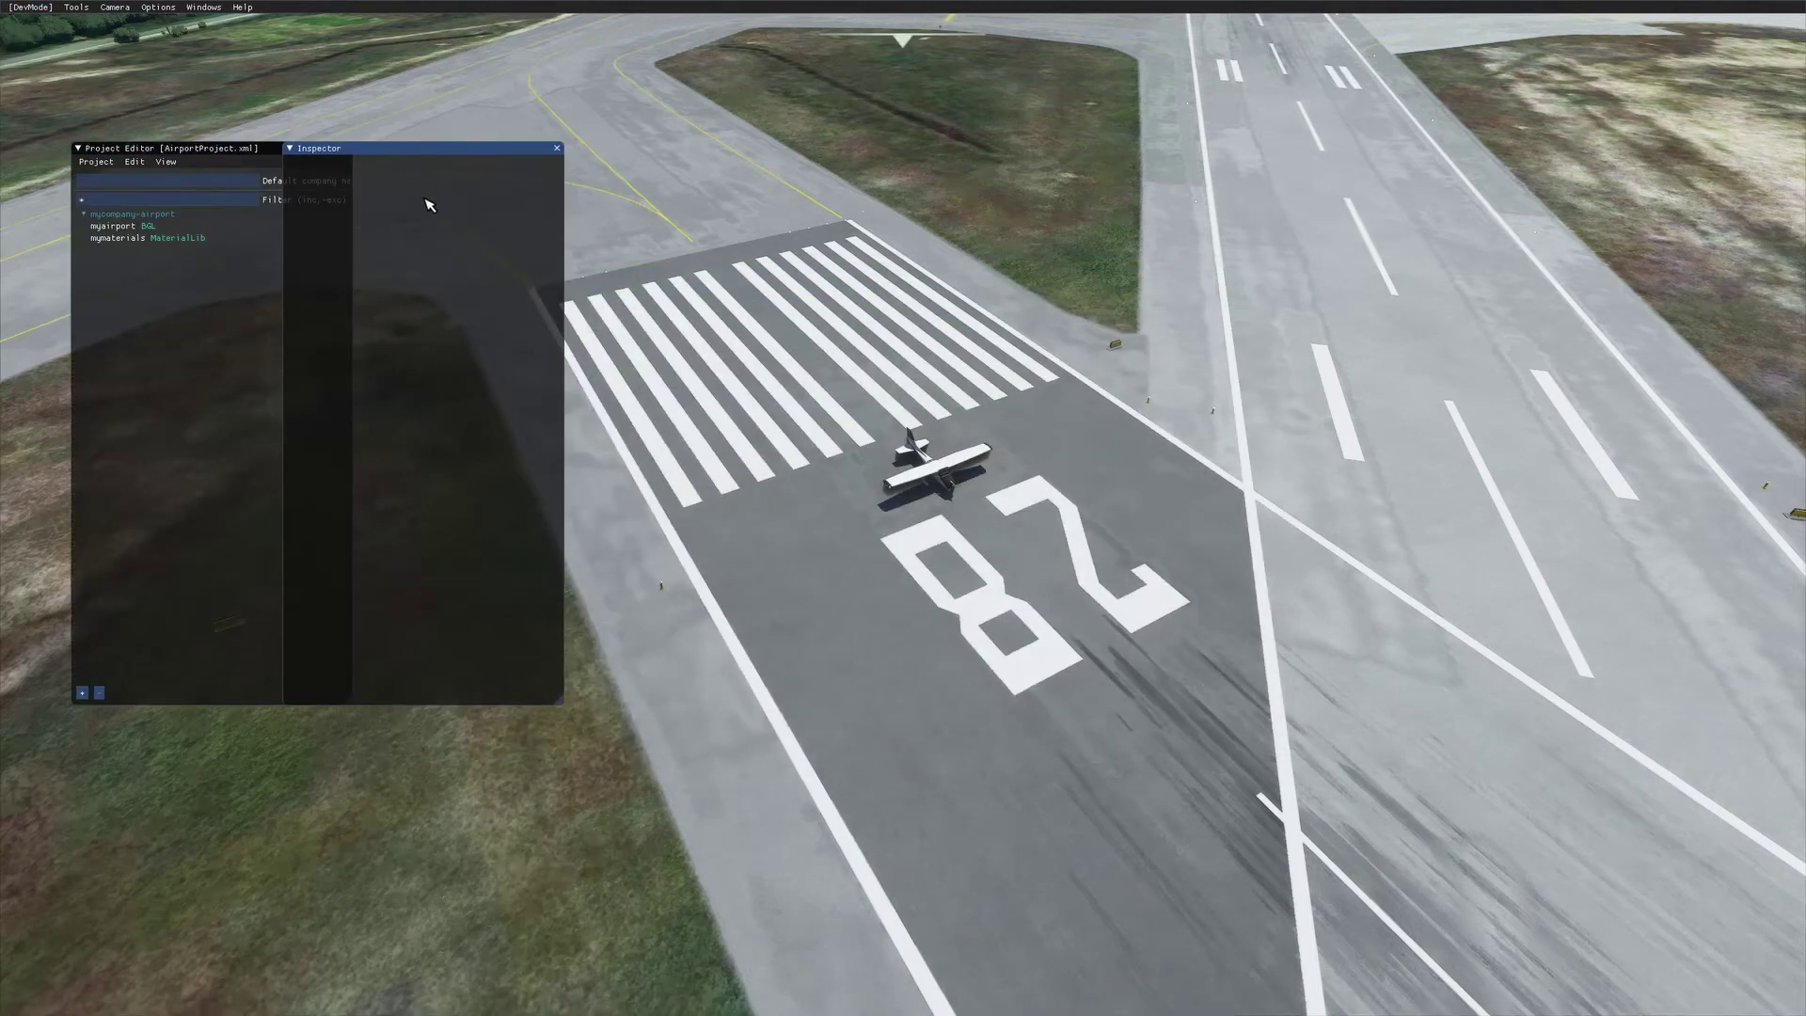
# Separate the overlapping Project Editor and Inspector windows and dock them together, with the Inspector below the Project Editor
pyautogui.moveTo(395, 151); pyautogui.dragTo(508, 162)
pyautogui.moveTo(256, 156); pyautogui.dragTo(11, 514)
pyautogui.moveTo(550, 162); pyautogui.dragTo(146, 556)
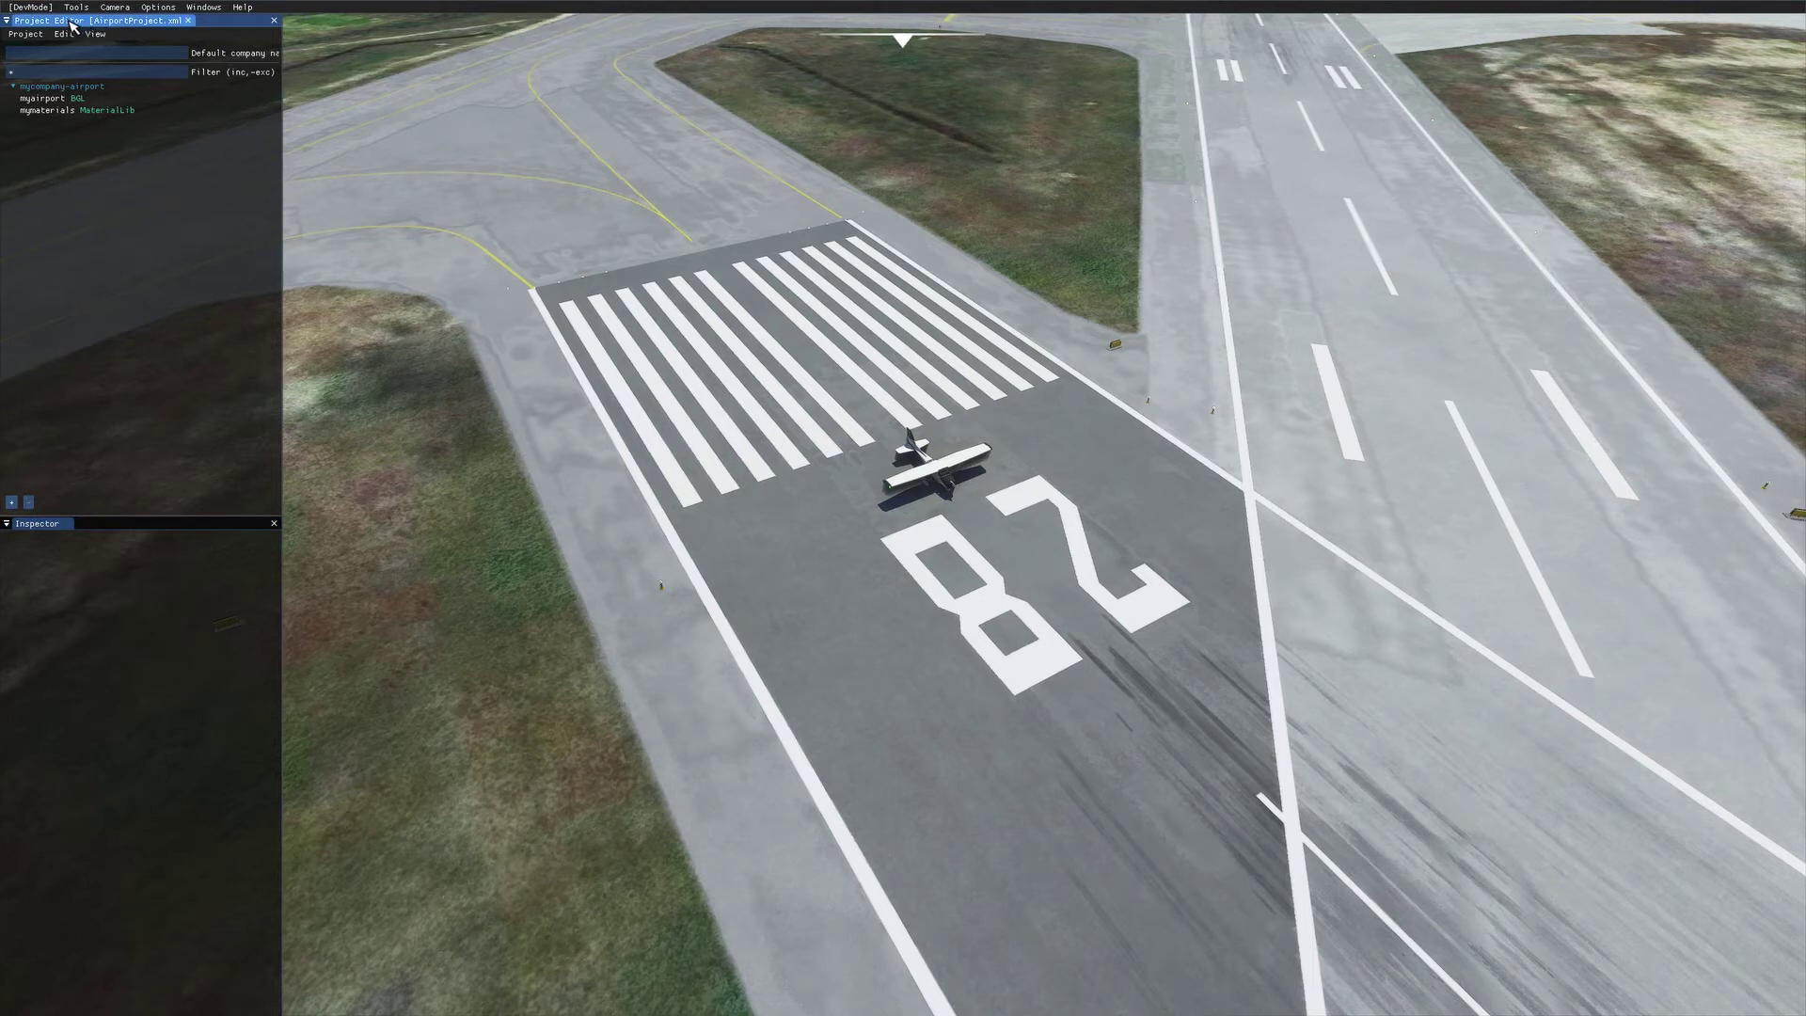
# Go through the mycompany-airport package's entries, then select the myairport BGL asset group and load it in the editor
pyautogui.click(32, 90)
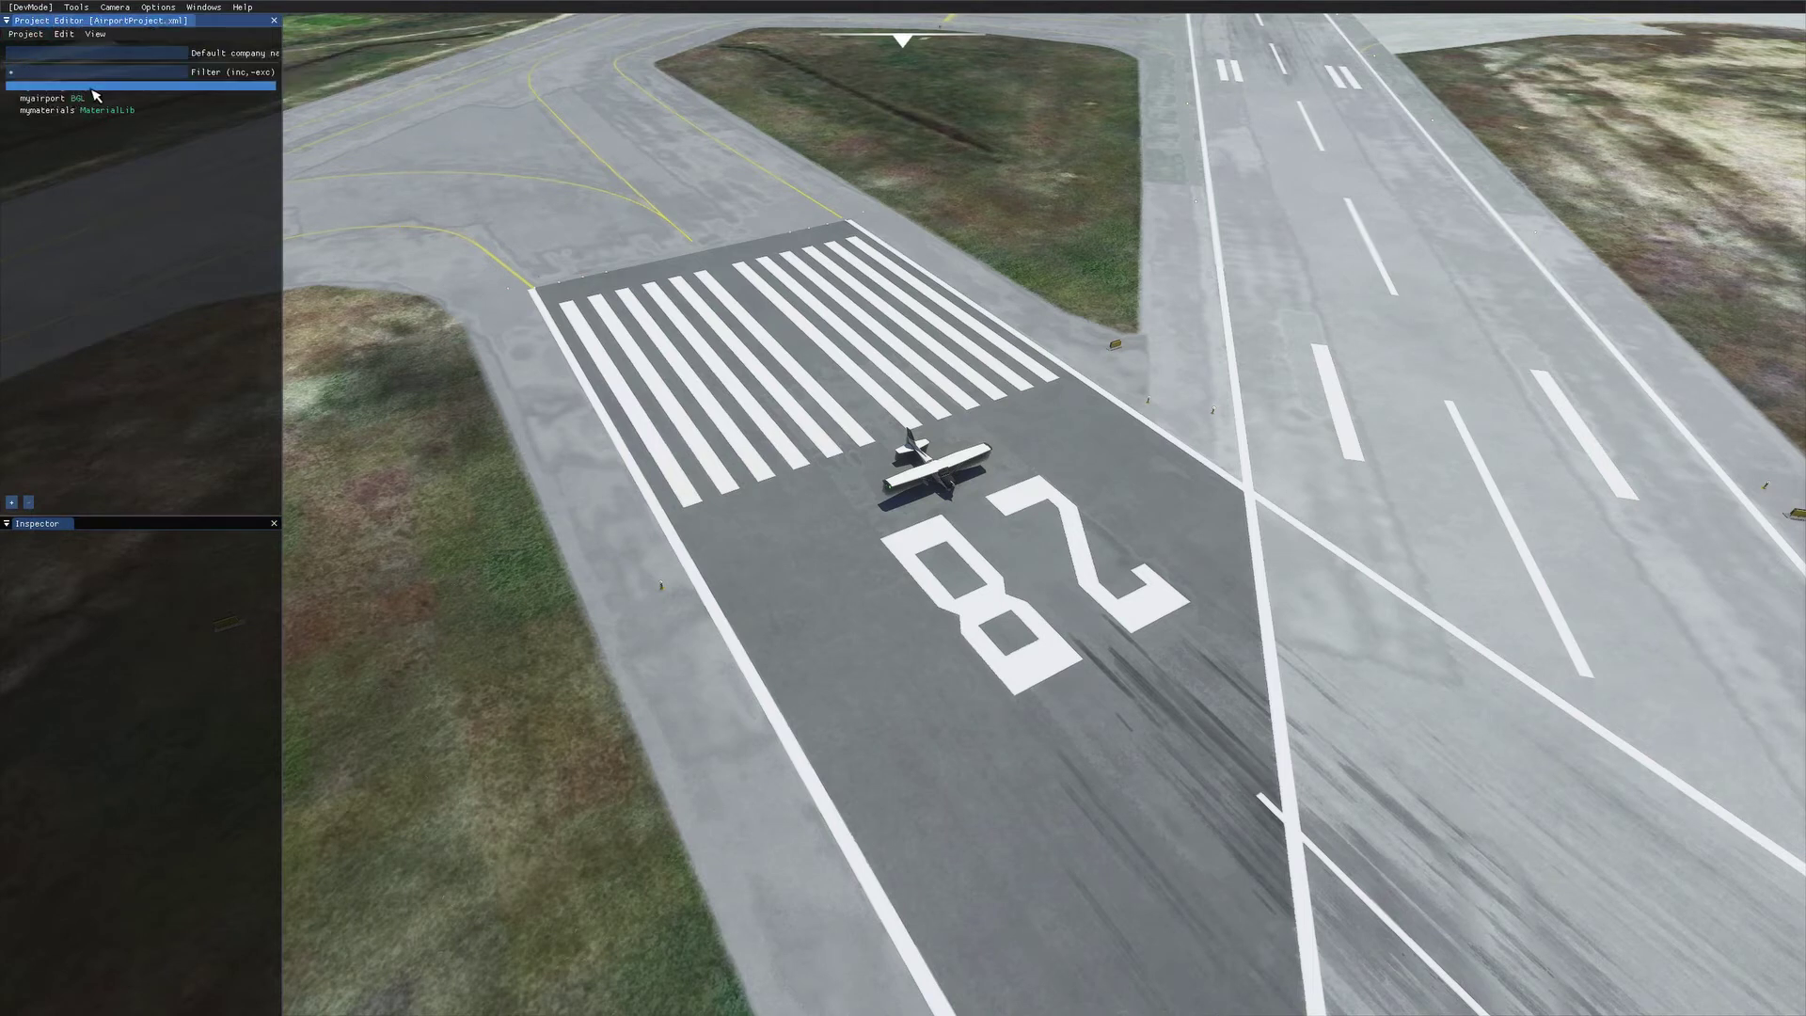
pyautogui.click(82, 97)
pyautogui.click(47, 111)
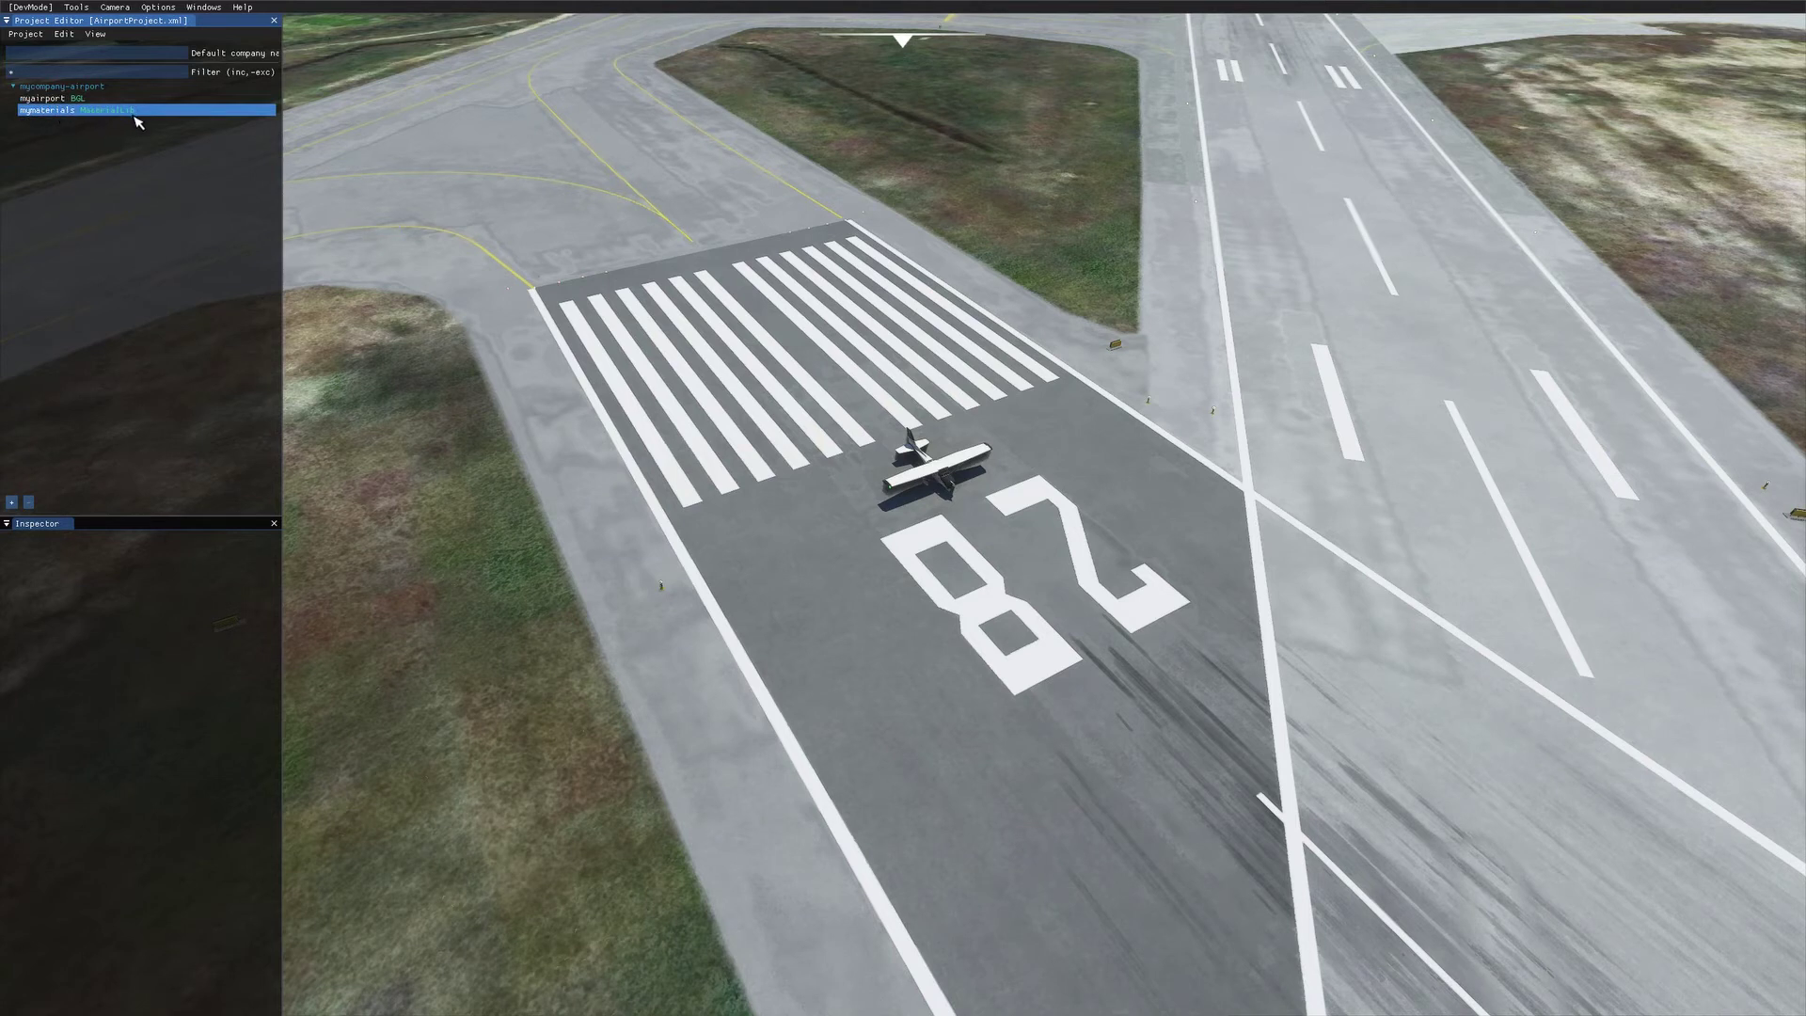
pyautogui.click(79, 100)
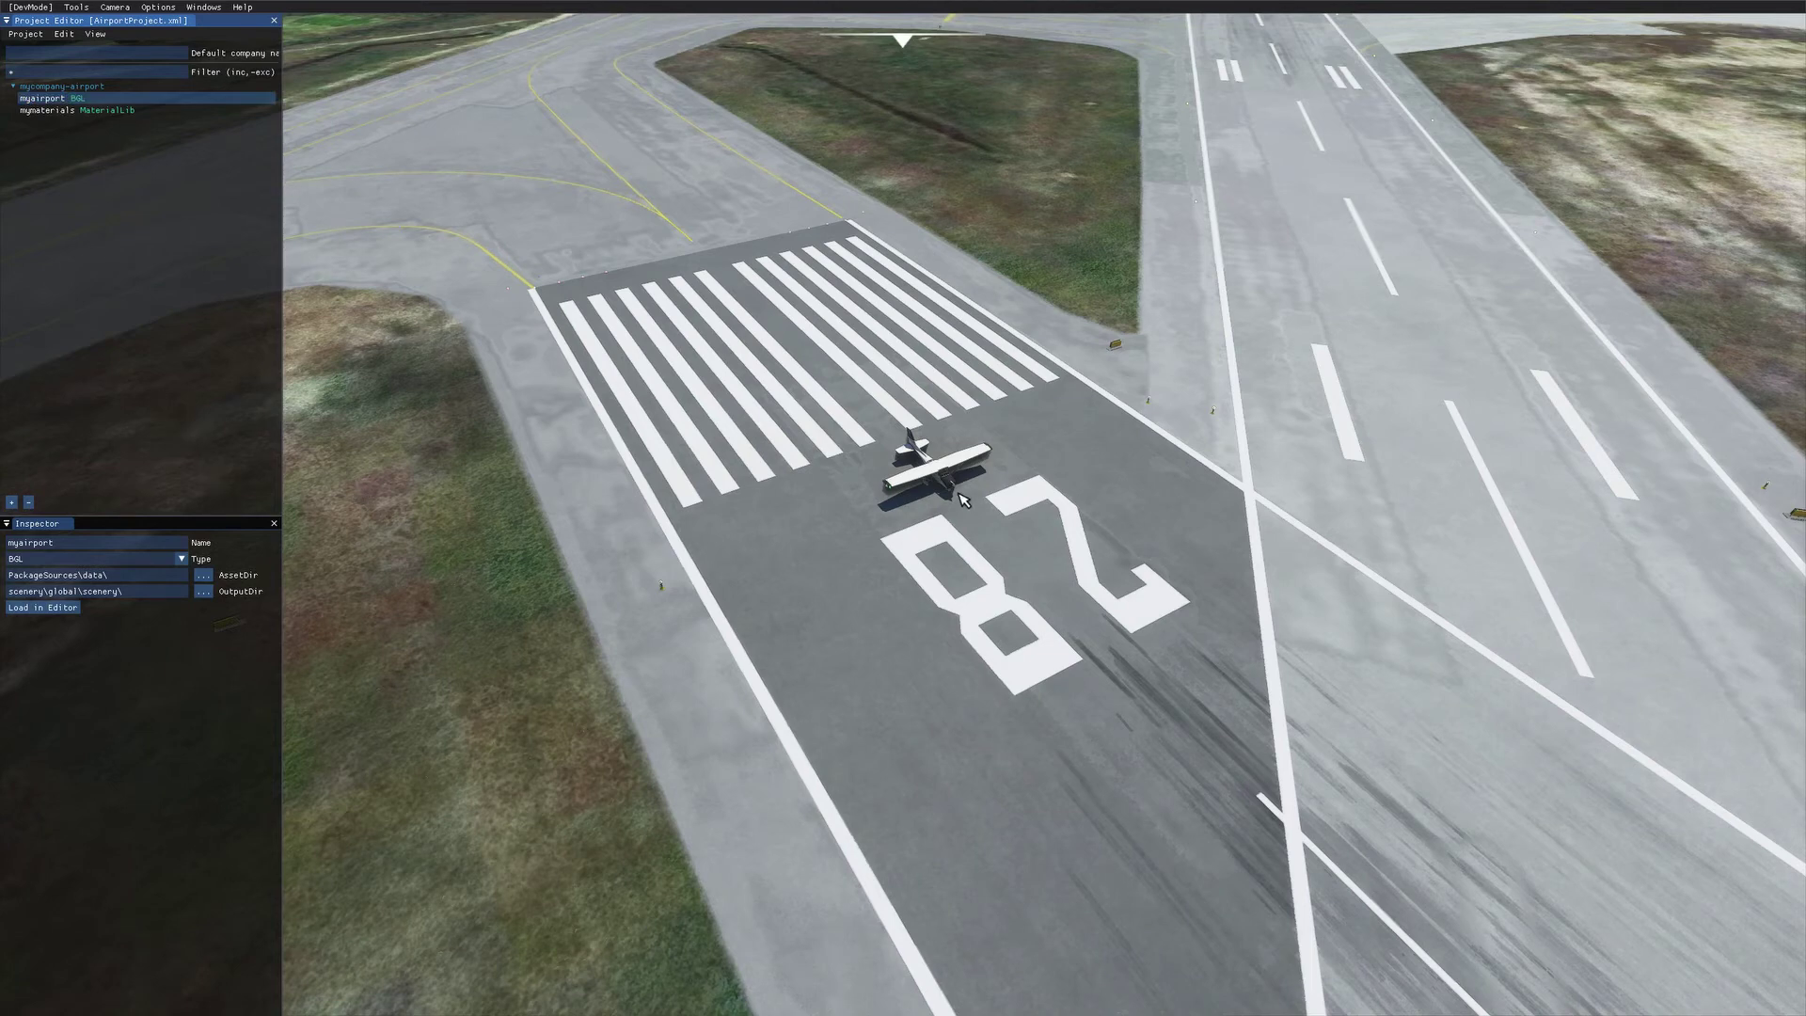
pyautogui.click(54, 610)
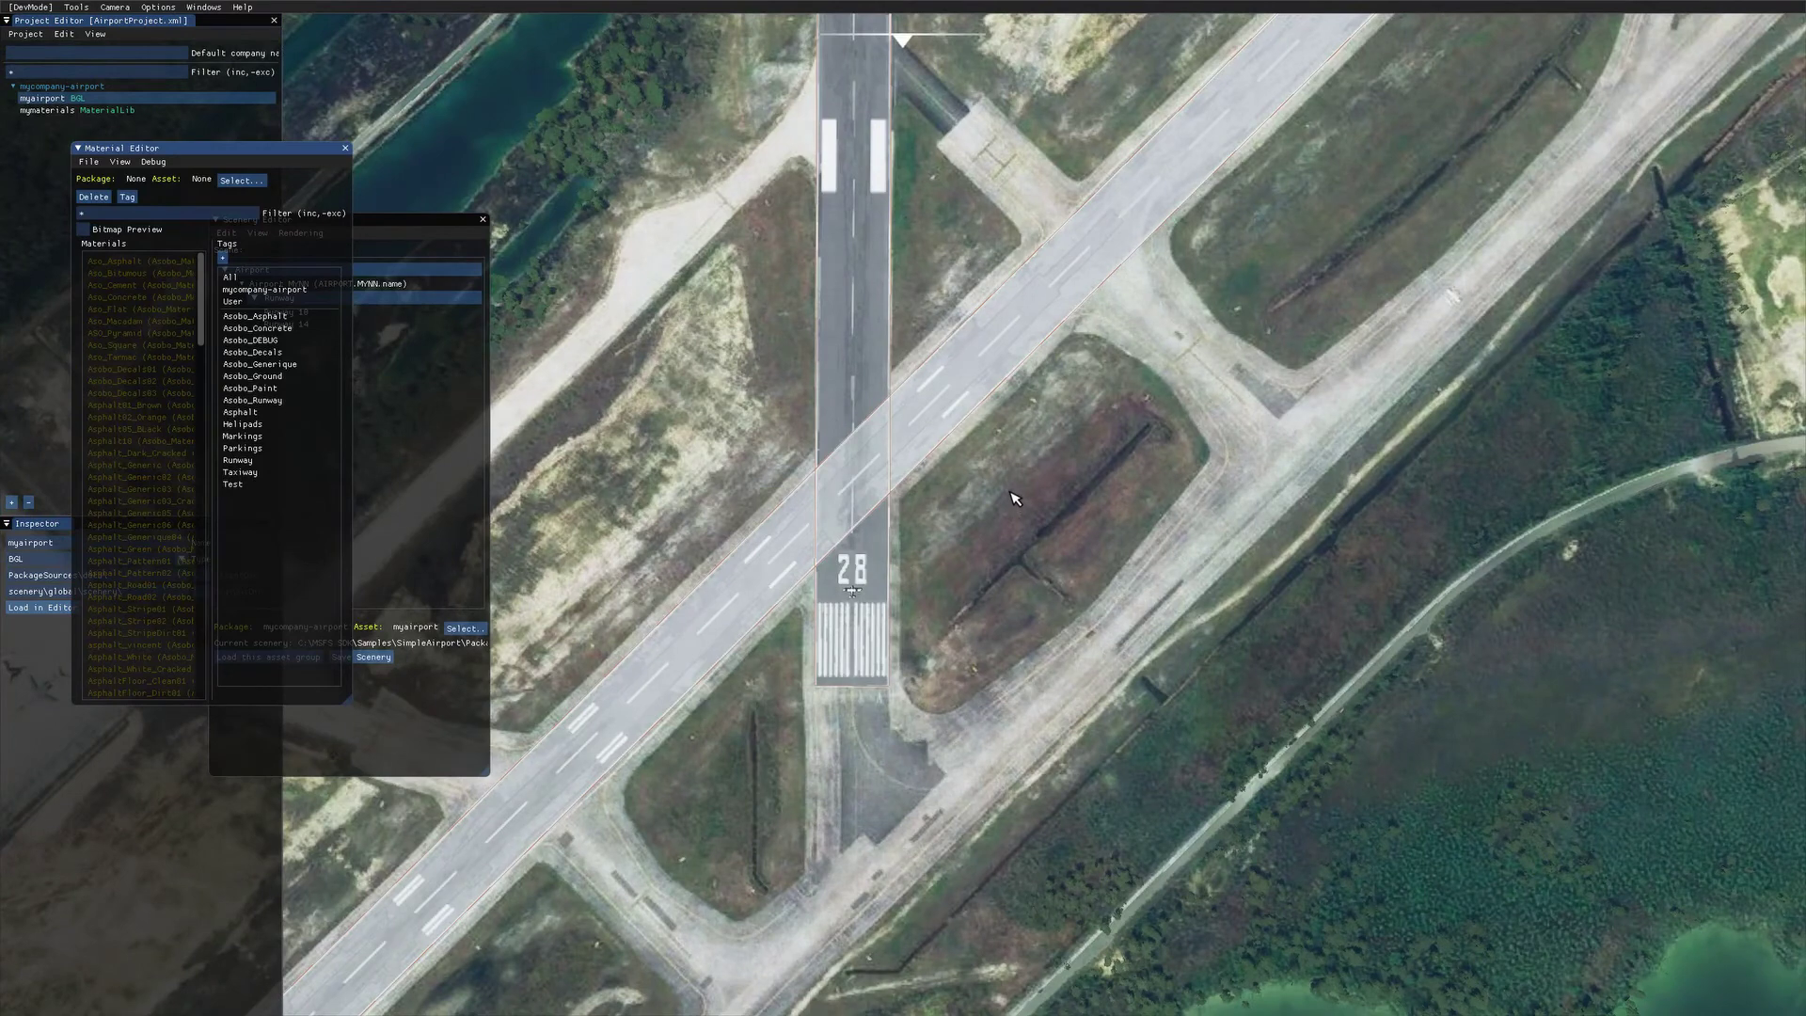
# Close the Material Editor and dock the Scenery Editor on the side opposite the Project Editor
pyautogui.moveTo(312, 180); pyautogui.dragTo(851, 282)
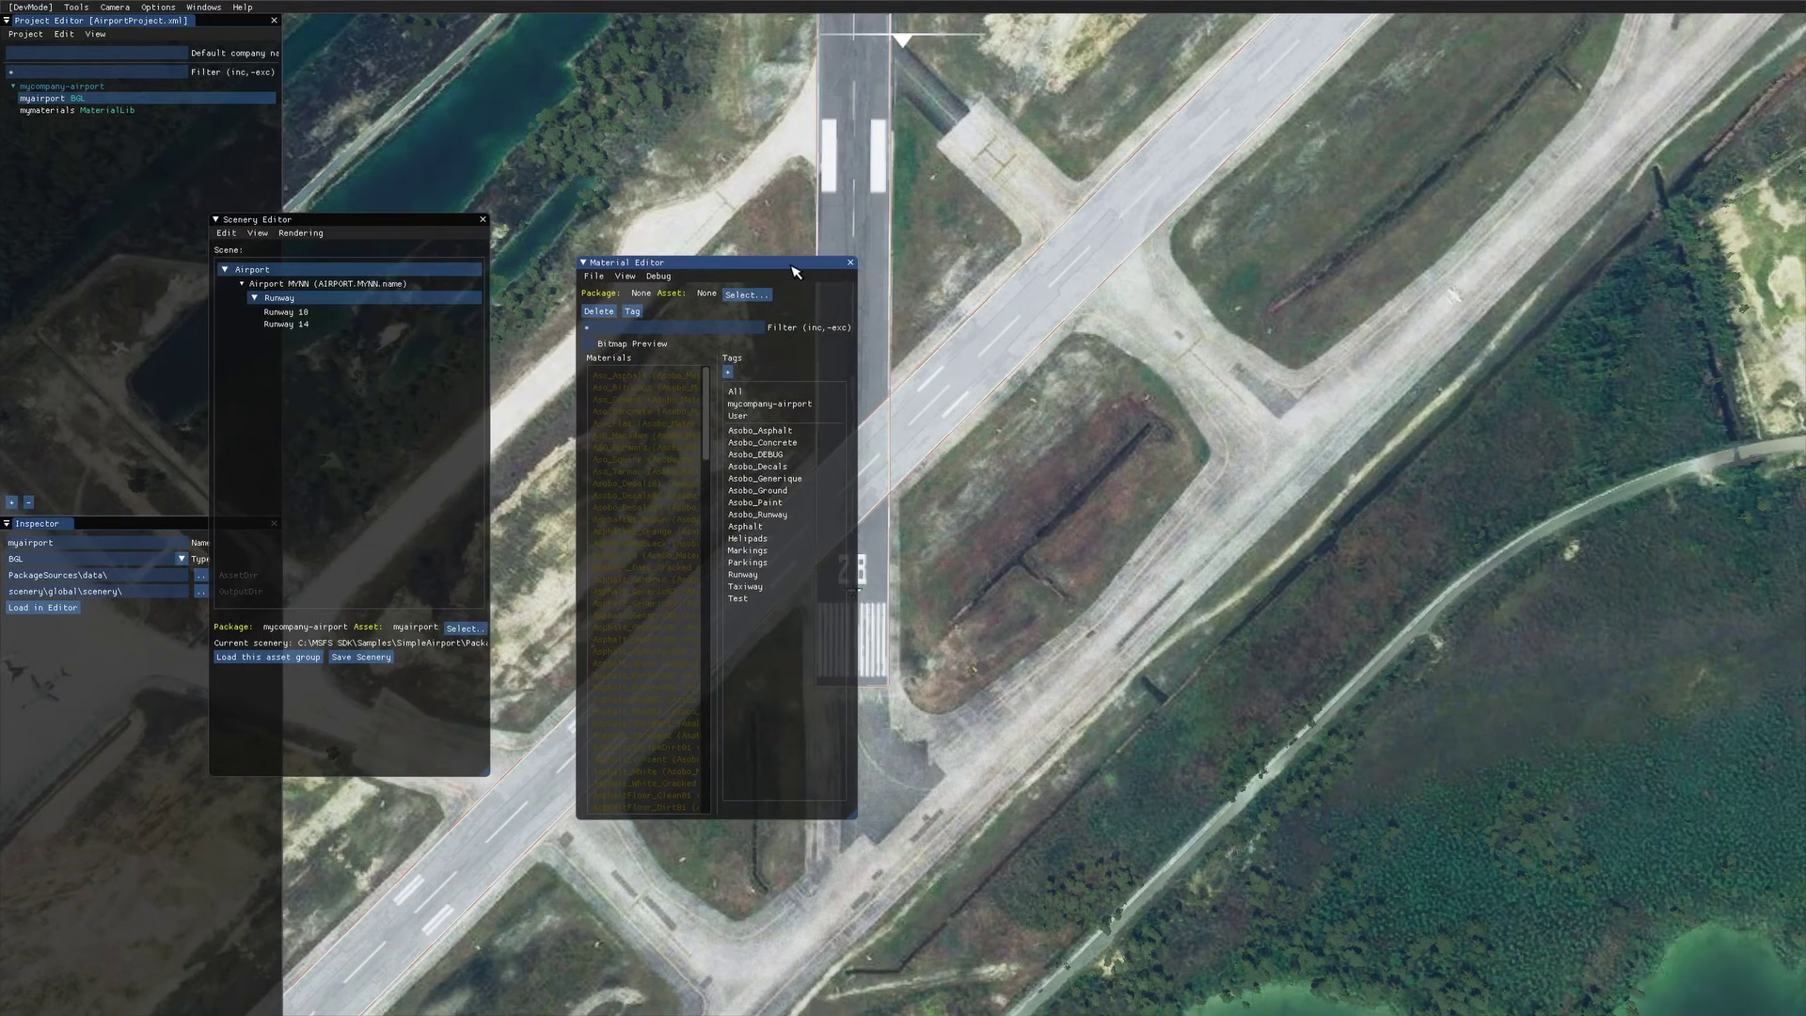
pyautogui.click(850, 262)
pyautogui.moveTo(307, 221); pyautogui.dragTo(1794, 506)
# Examine the MYNN airport from above, covering its whole runway layout and the terminal and apron area up close
pyautogui.moveTo(1117, 418); pyautogui.dragTo(1018, 387)
pyautogui.scroll(-6, 1025, 423)
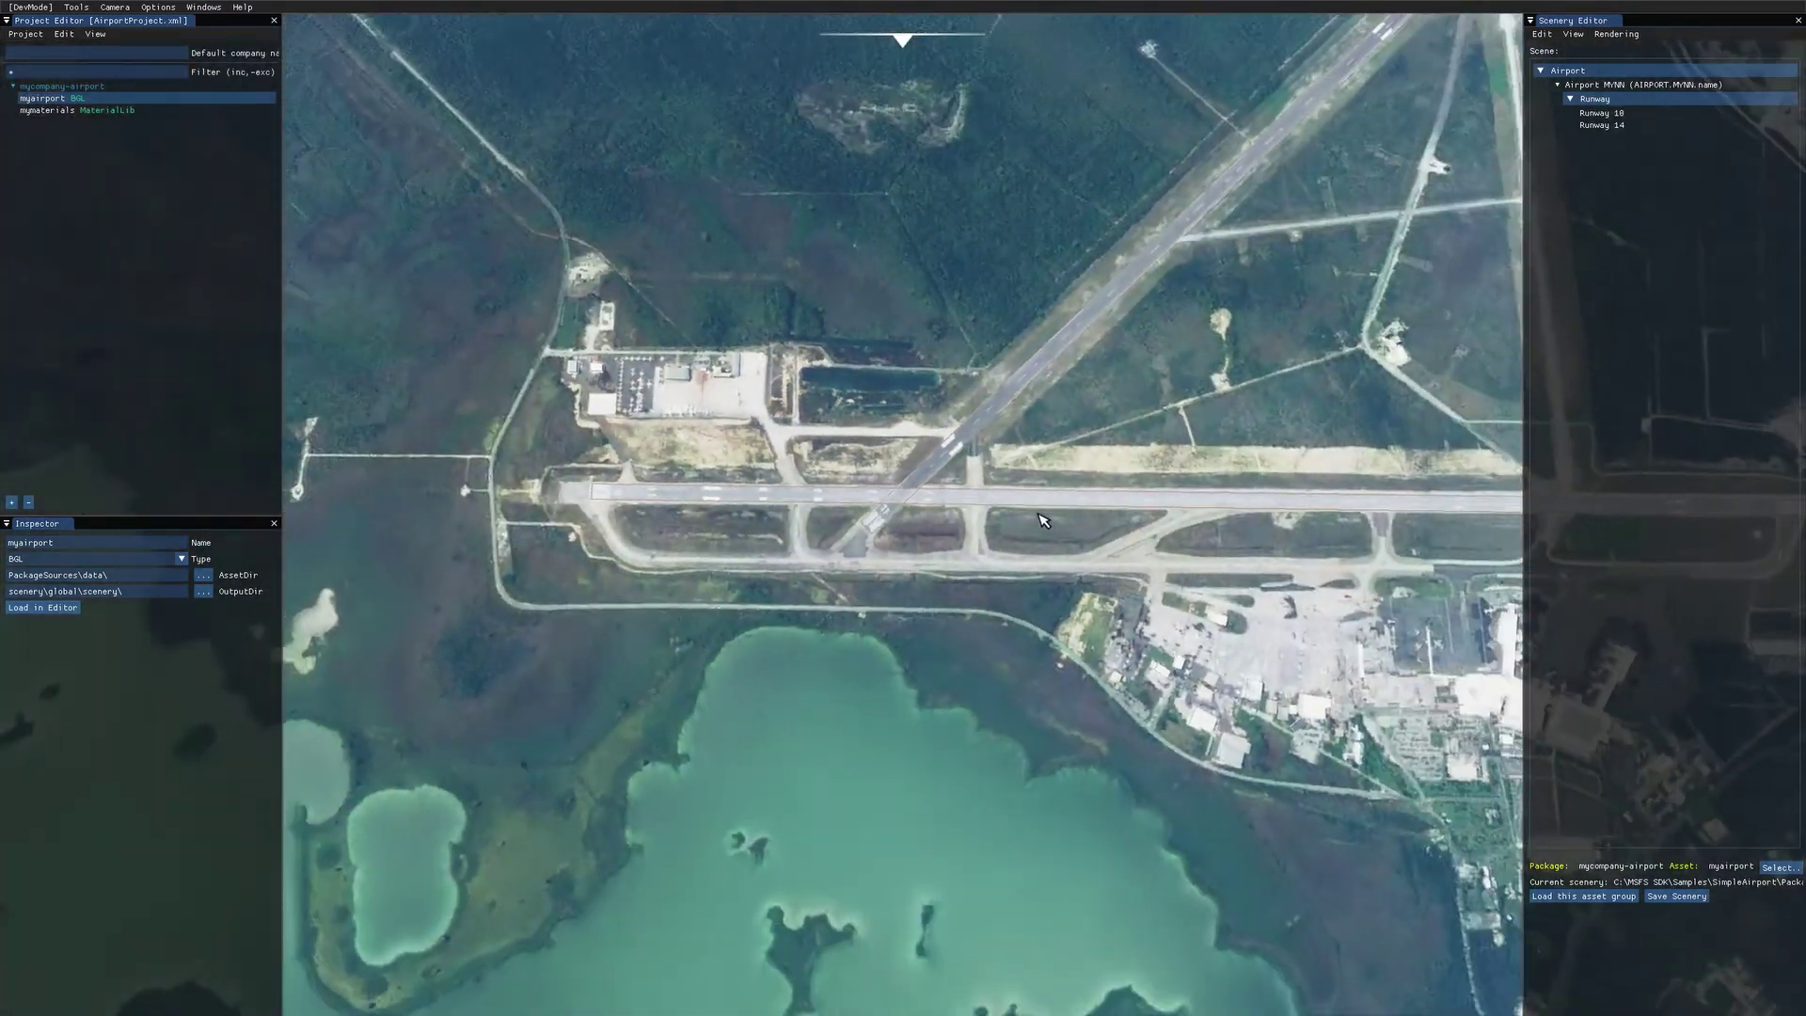
pyautogui.scroll(-5, 1110, 535)
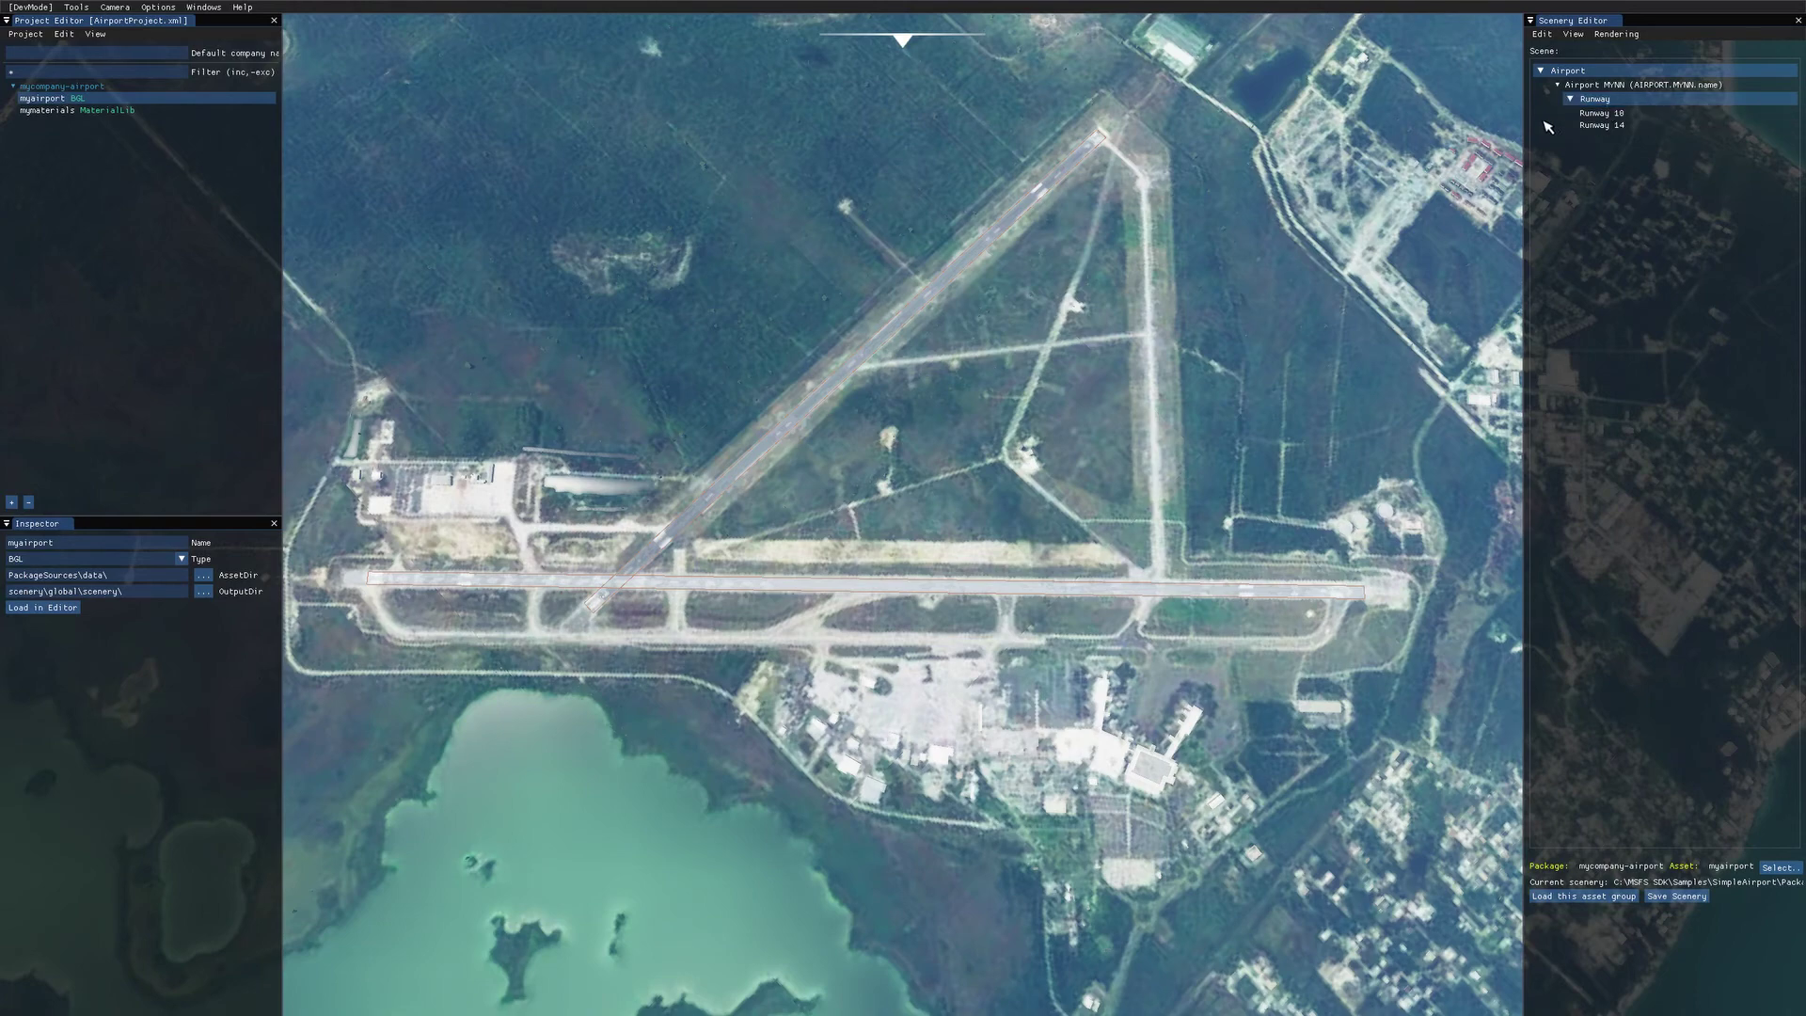
pyautogui.scroll(5, 1089, 697)
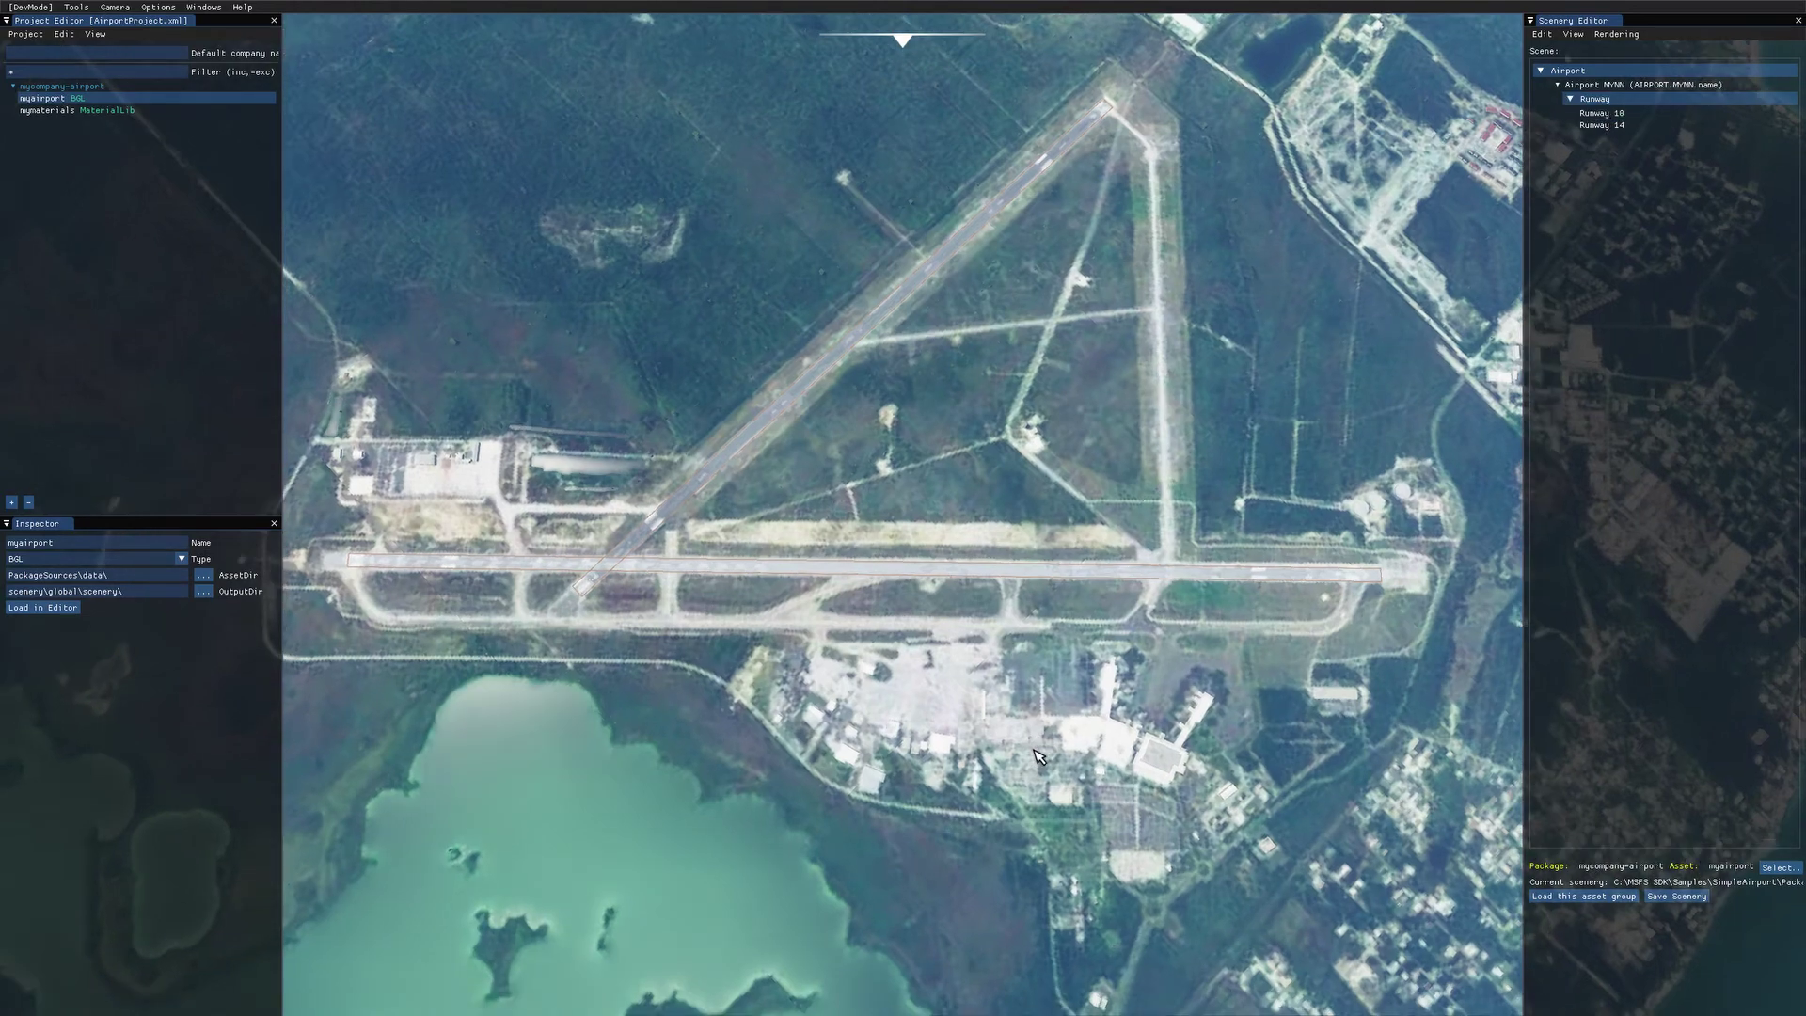
pyautogui.scroll(10, 1050, 723)
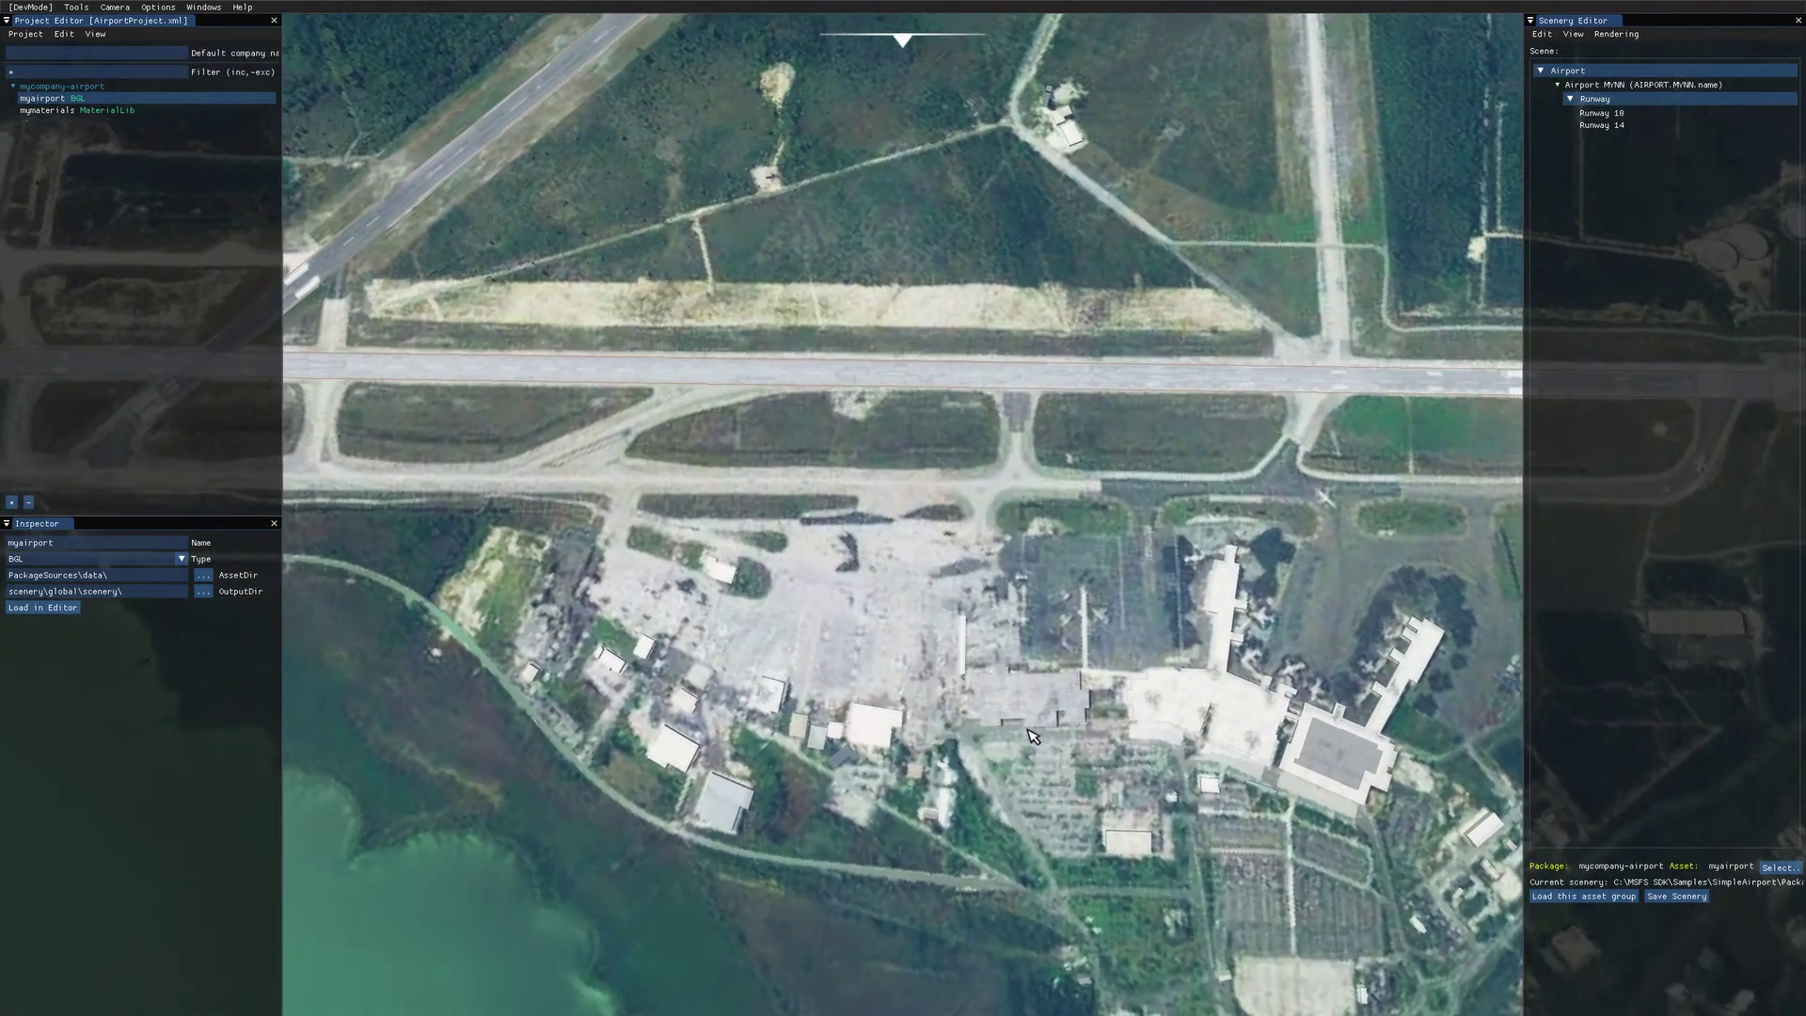
pyautogui.press('s')
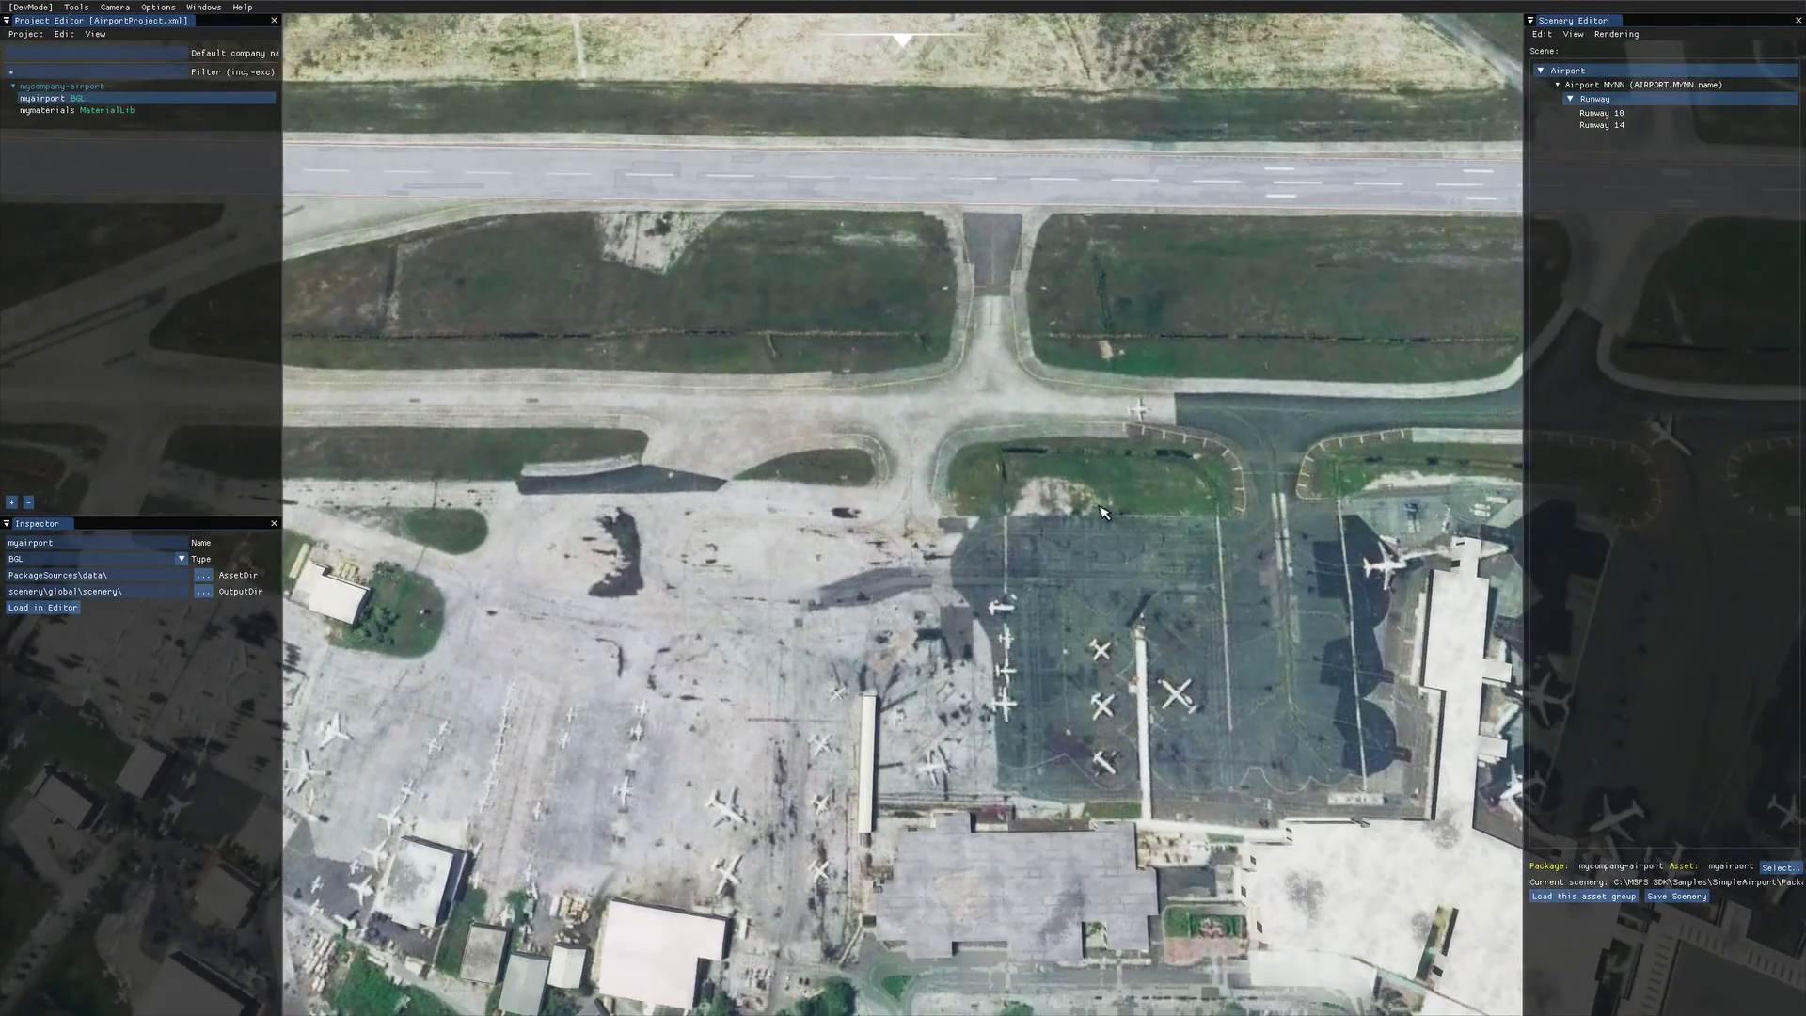
pyautogui.press('w')
pyautogui.press('a')
pyautogui.scroll(-15, 887, 616)
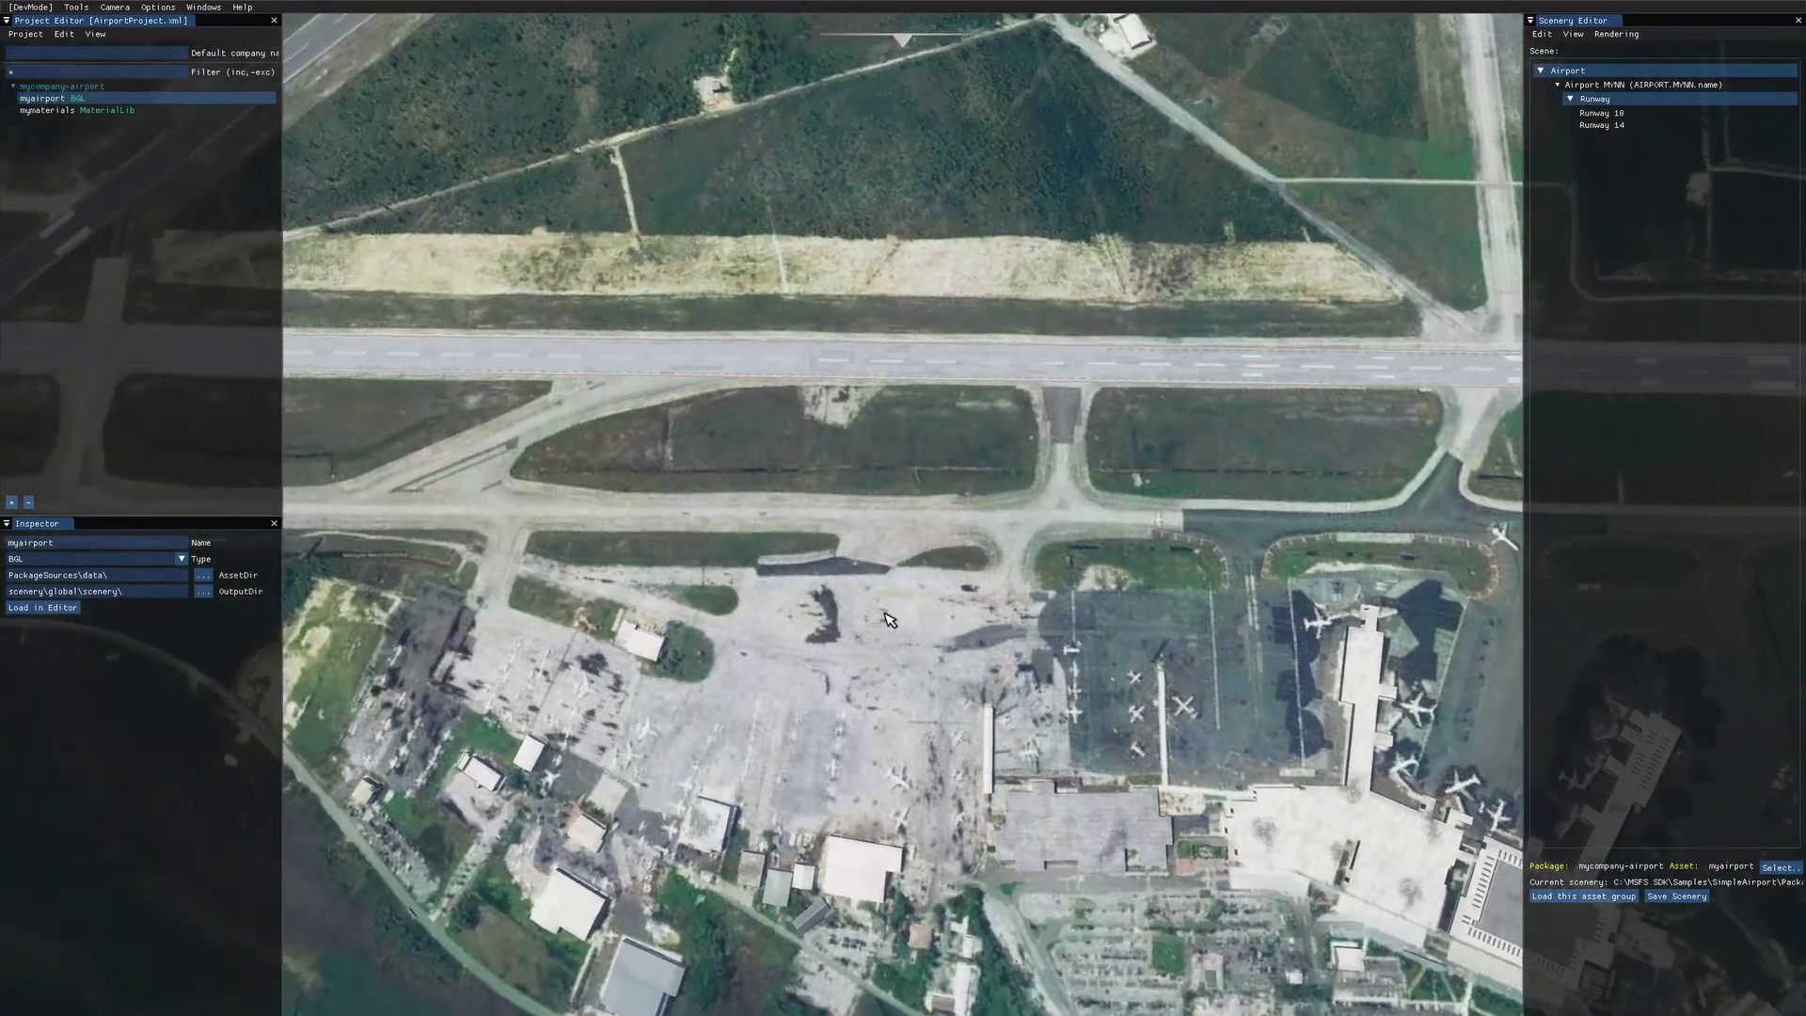
pyautogui.scroll(3, 887, 621)
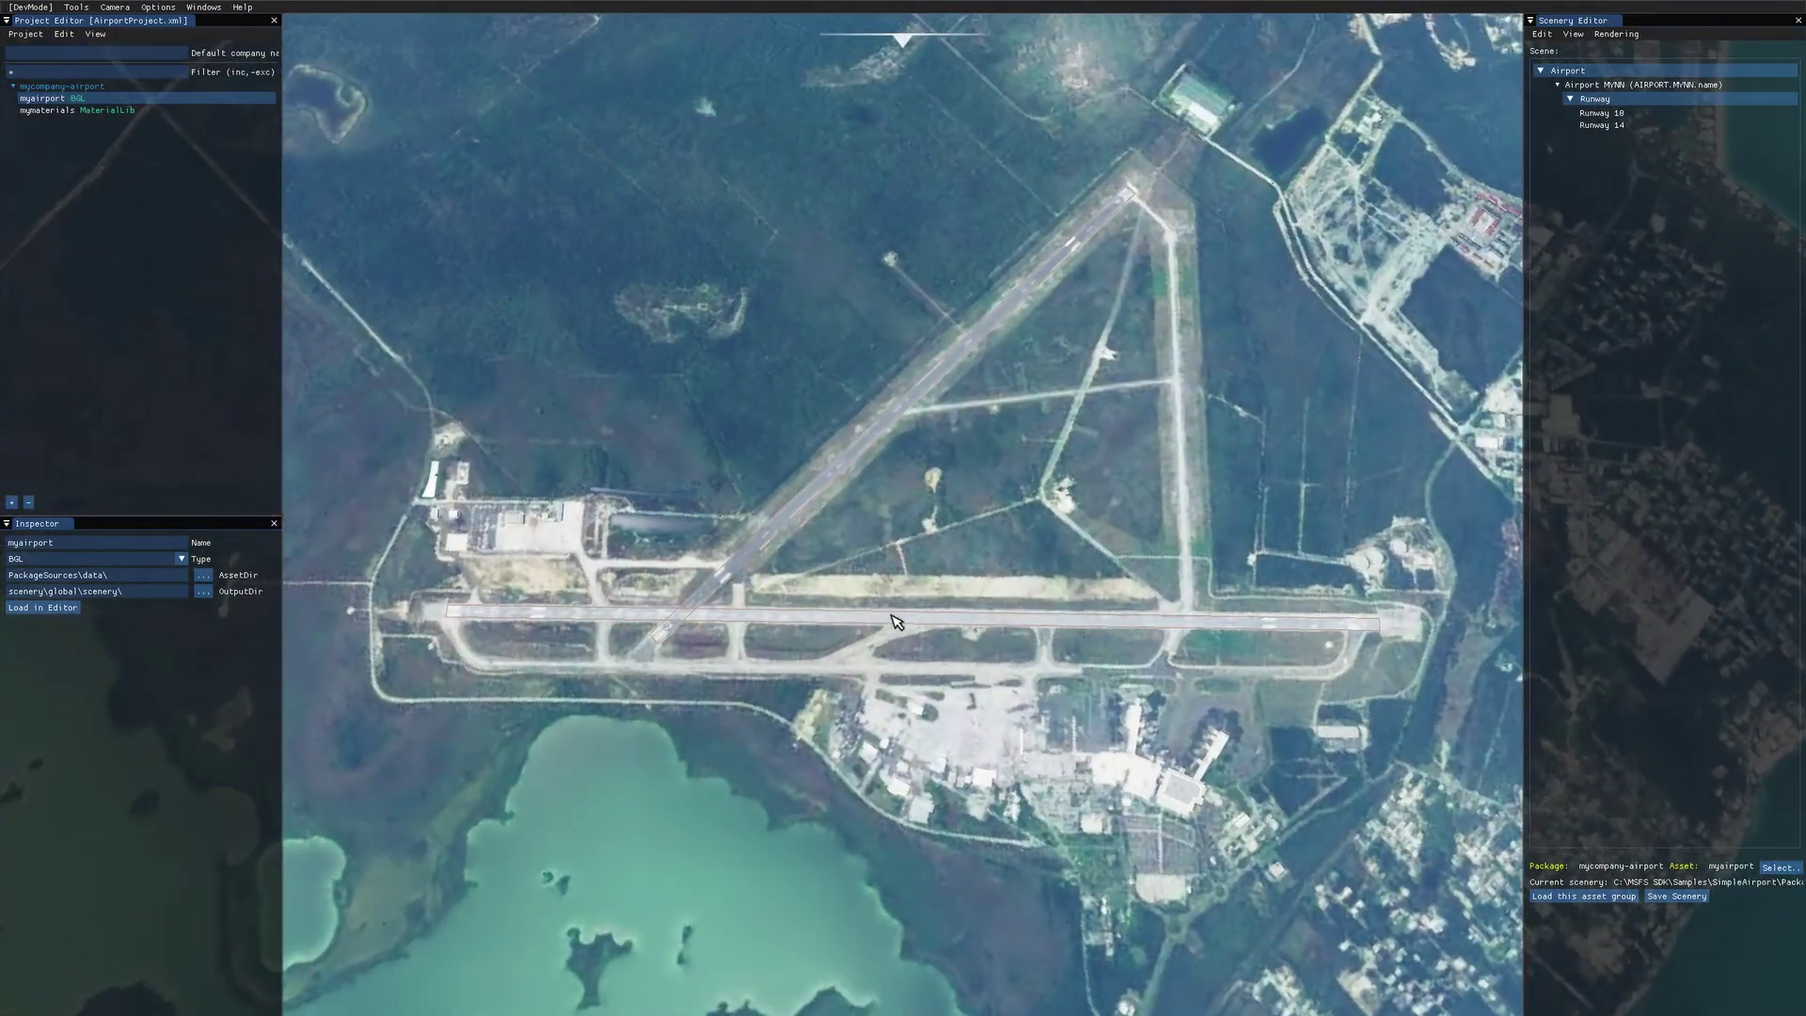